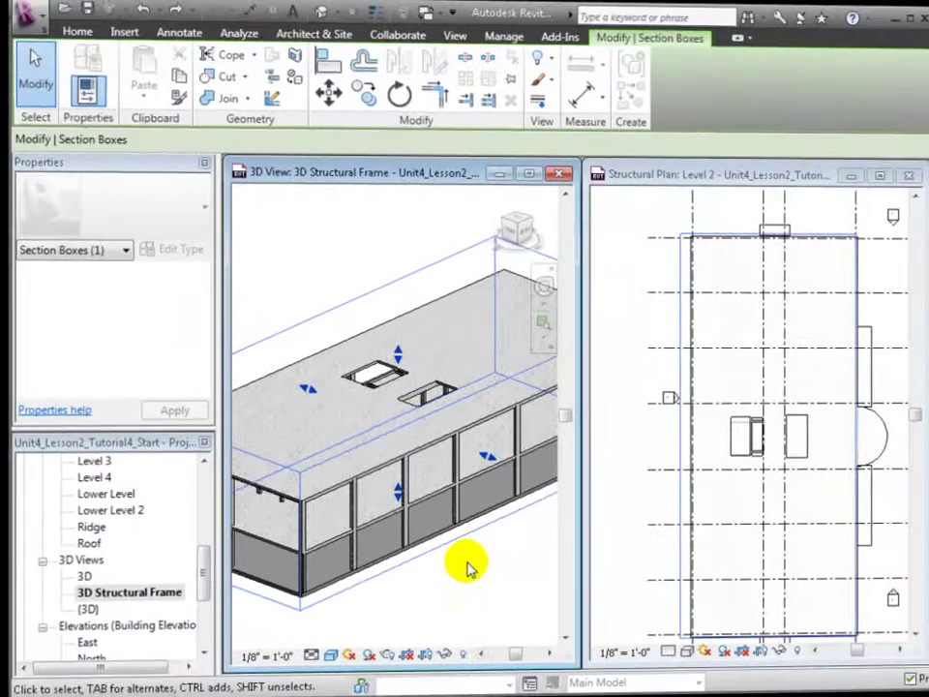
- Start a structural column and, from its type properties, open the Timber-Column family in the Imperial Library's Structural, Columns, Wood folder
click(461, 577)
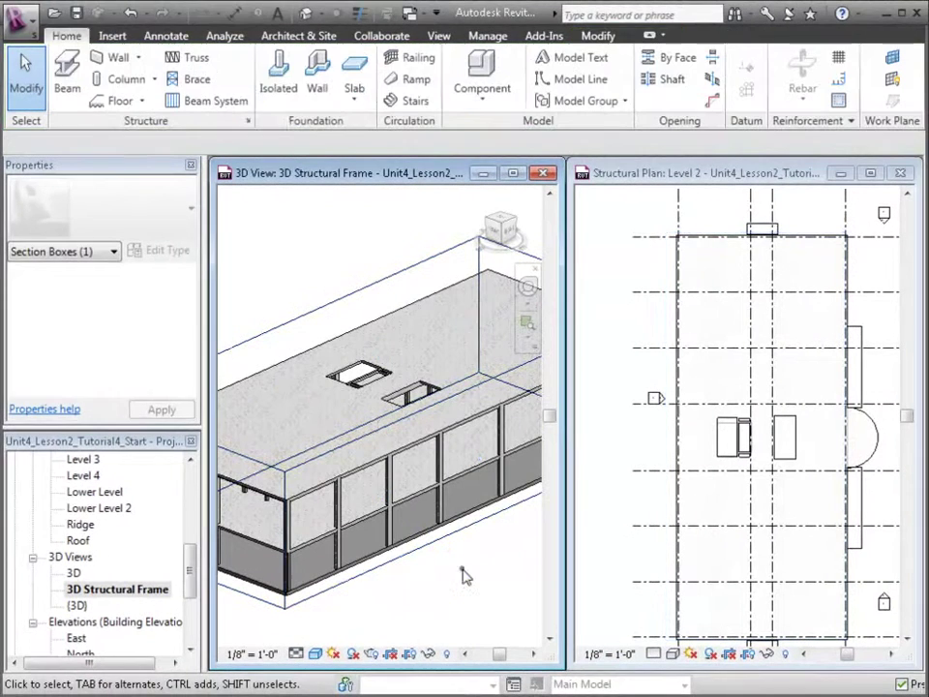
click(143, 80)
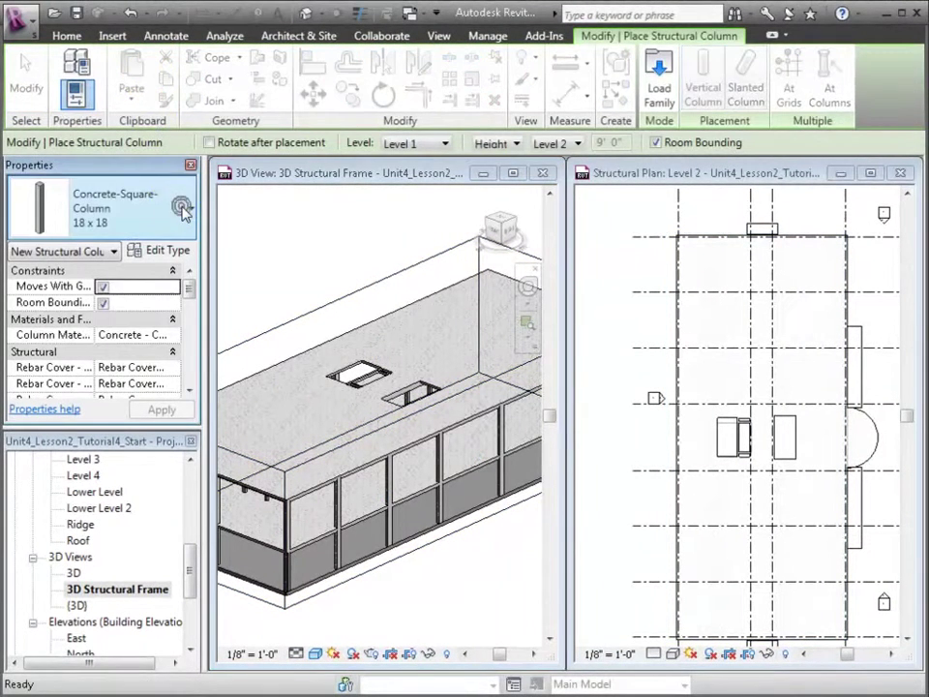
click(169, 251)
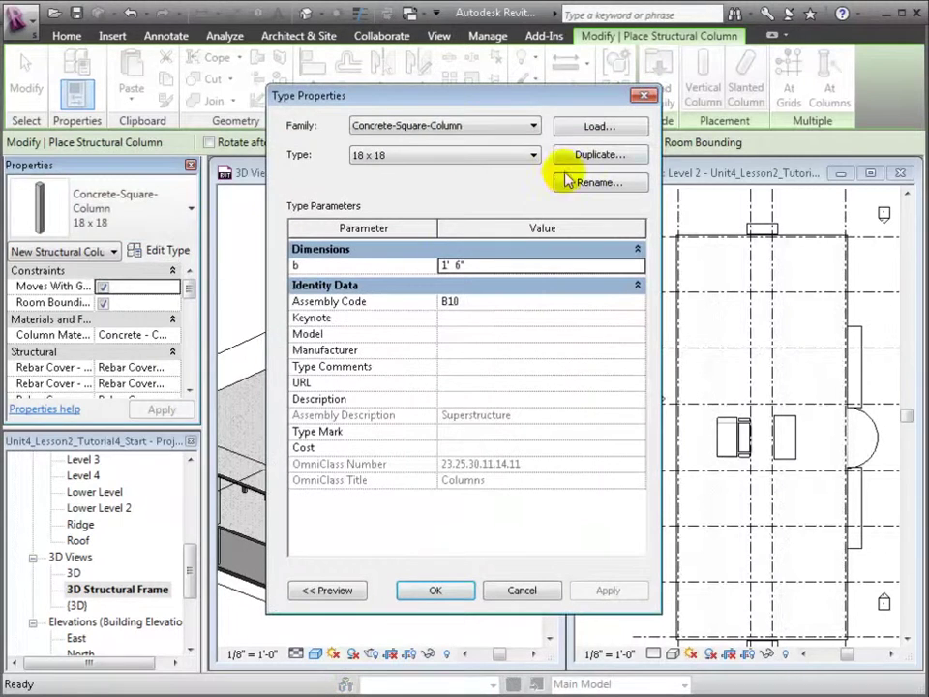
click(590, 130)
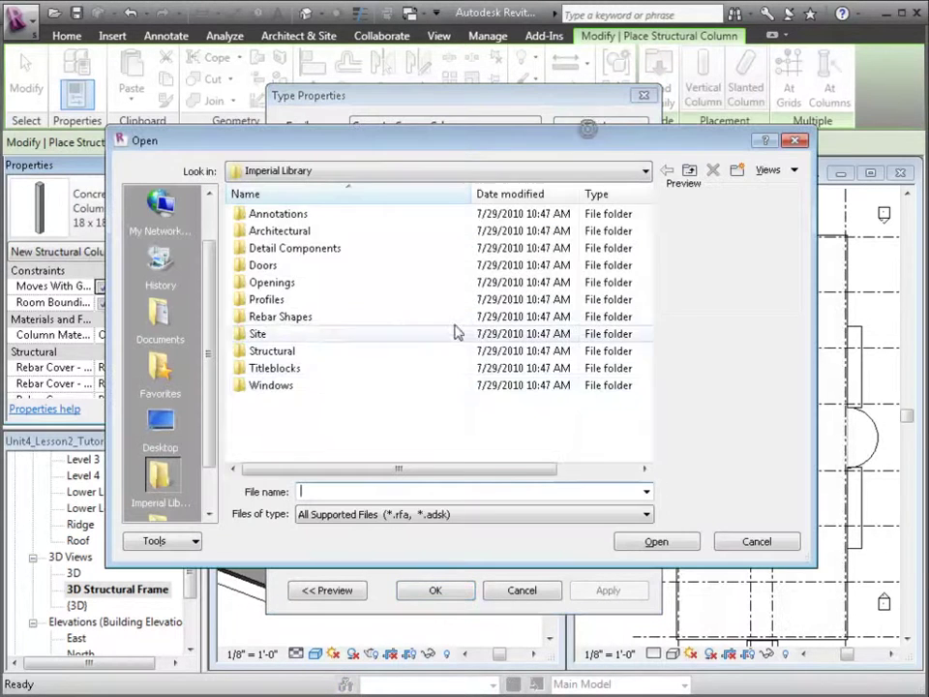
double_click(401, 354)
double_click(303, 230)
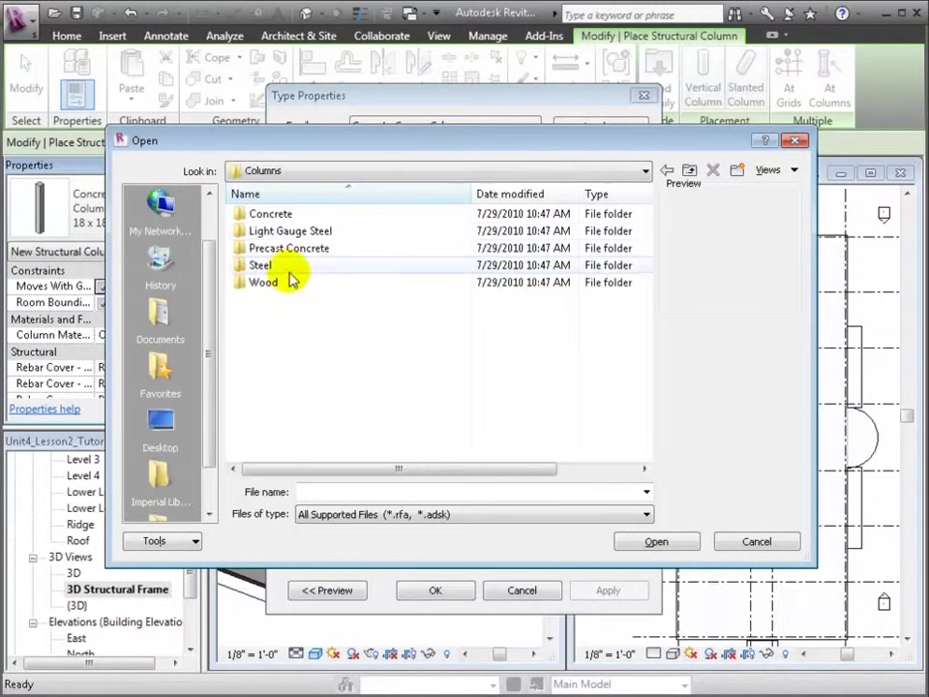
double_click(288, 282)
click(300, 286)
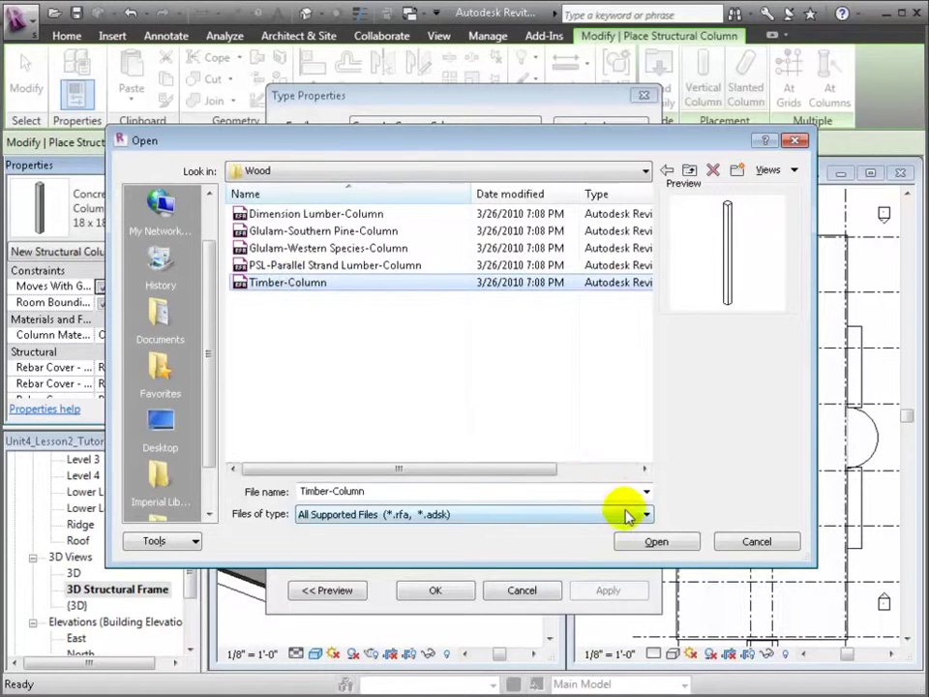
click(666, 544)
- Load the 6x6 type of the Timber-Column family and apply it as the column type
click(325, 334)
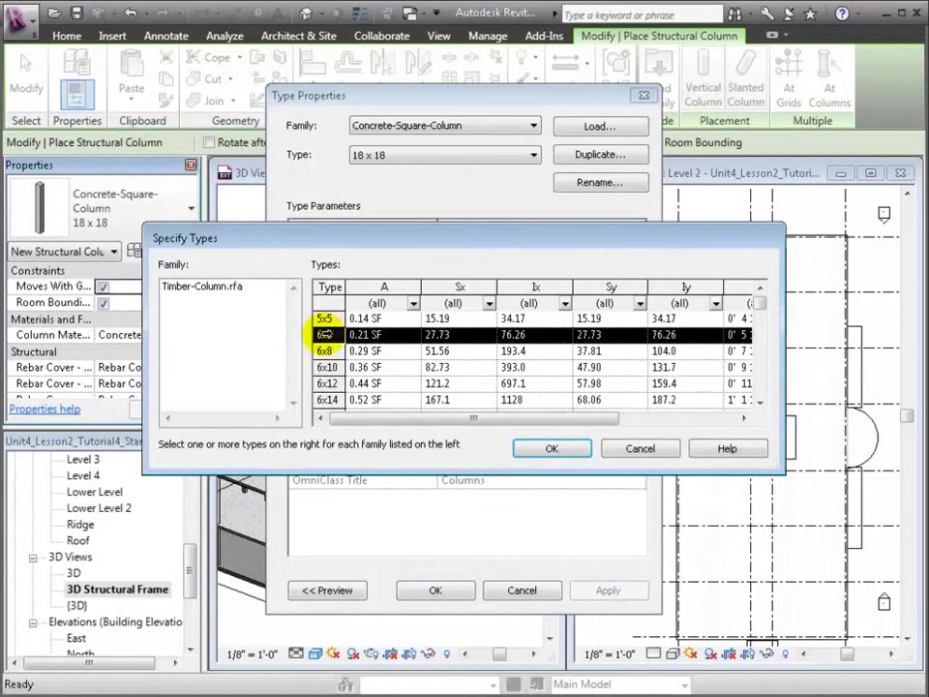
click(552, 449)
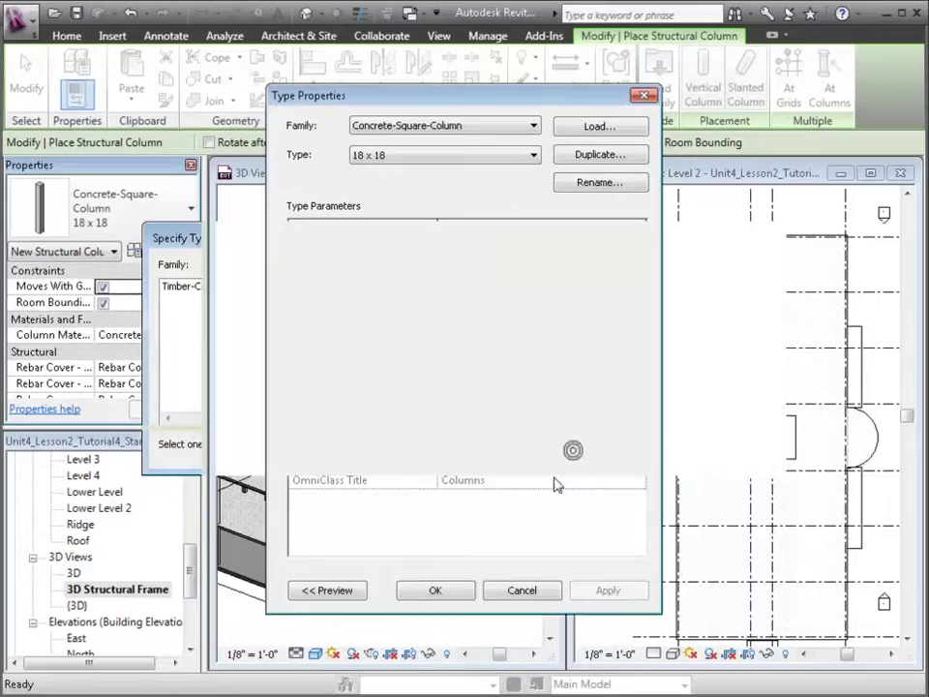
click(609, 591)
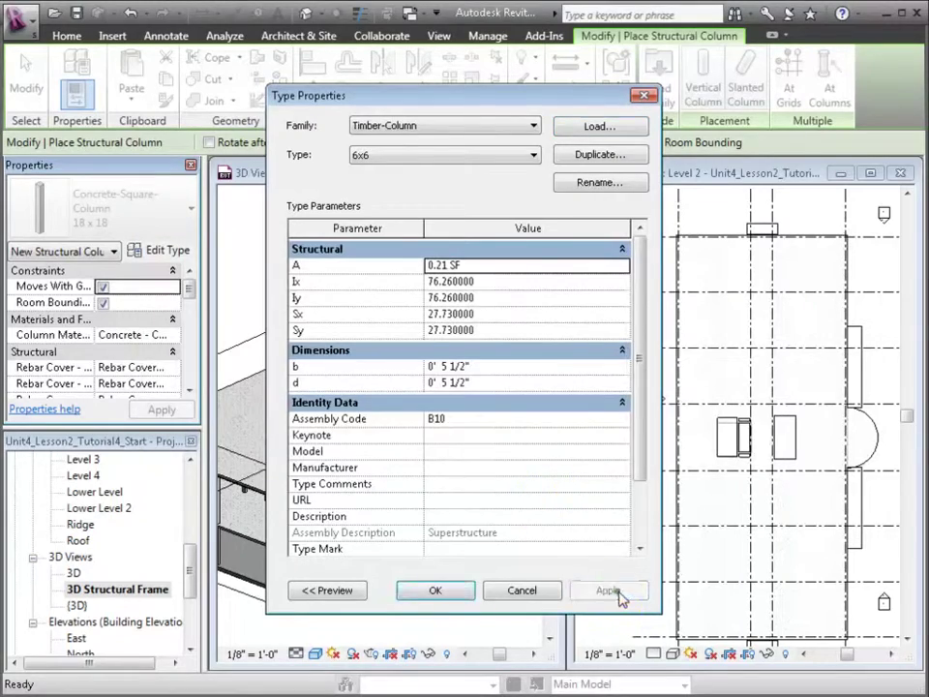
click(503, 592)
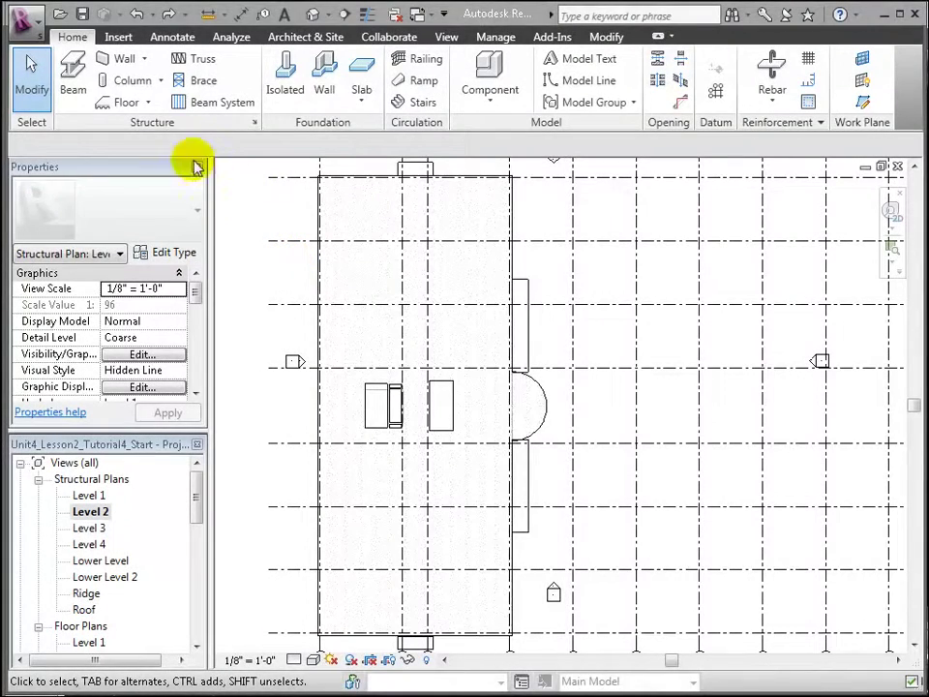
- Place vertical Timber-Column 6x6 columns from Level 2 up to Level 3 at the intersections of grids A and B with grids 1 through 8
click(145, 82)
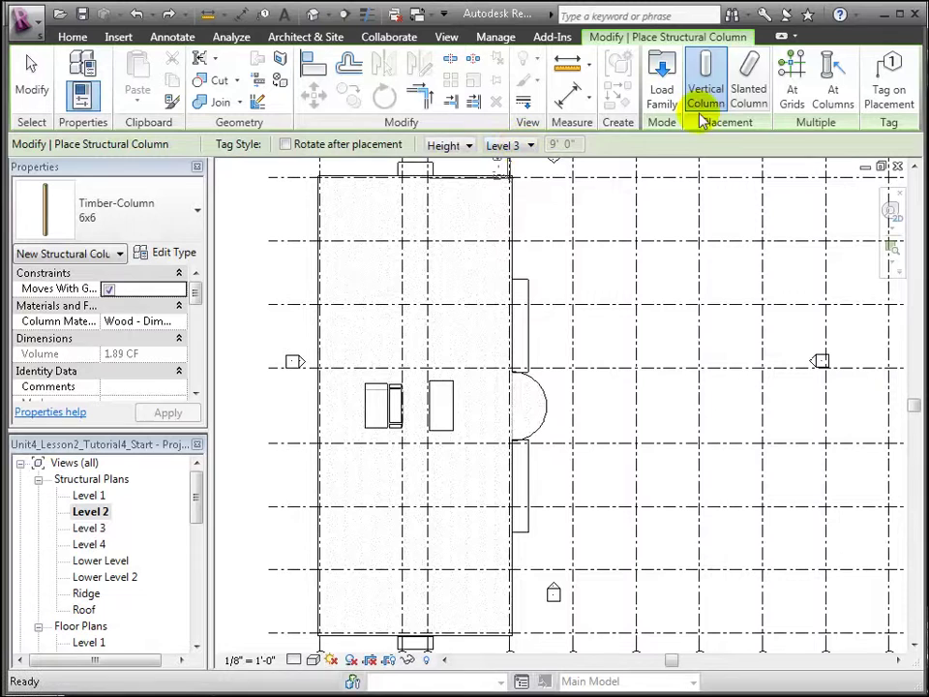
click(789, 85)
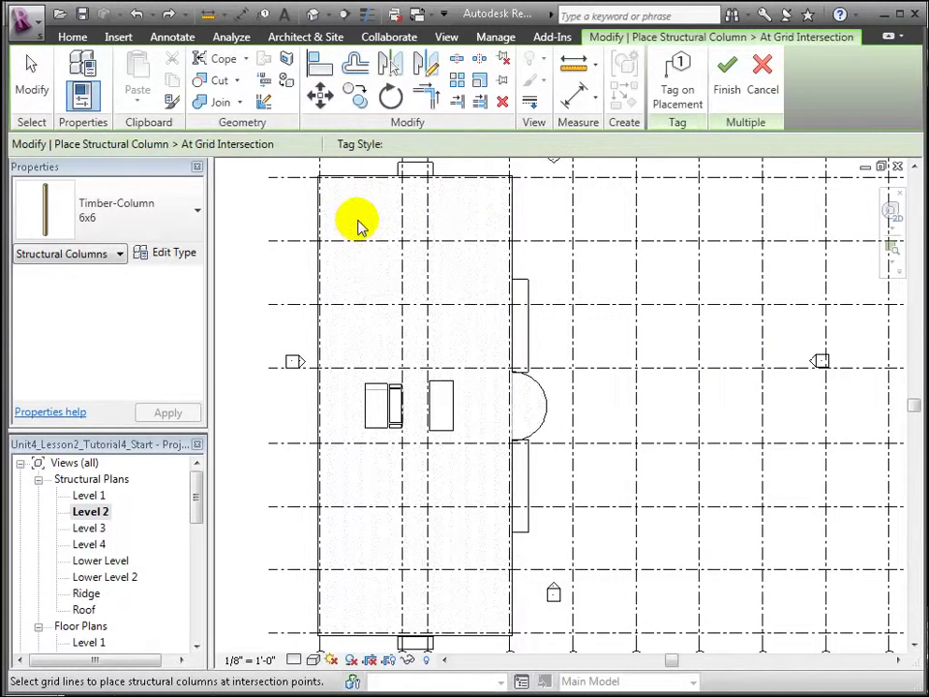
scroll(319, 226, down, 1)
middle_drag(295, 238, 301, 276)
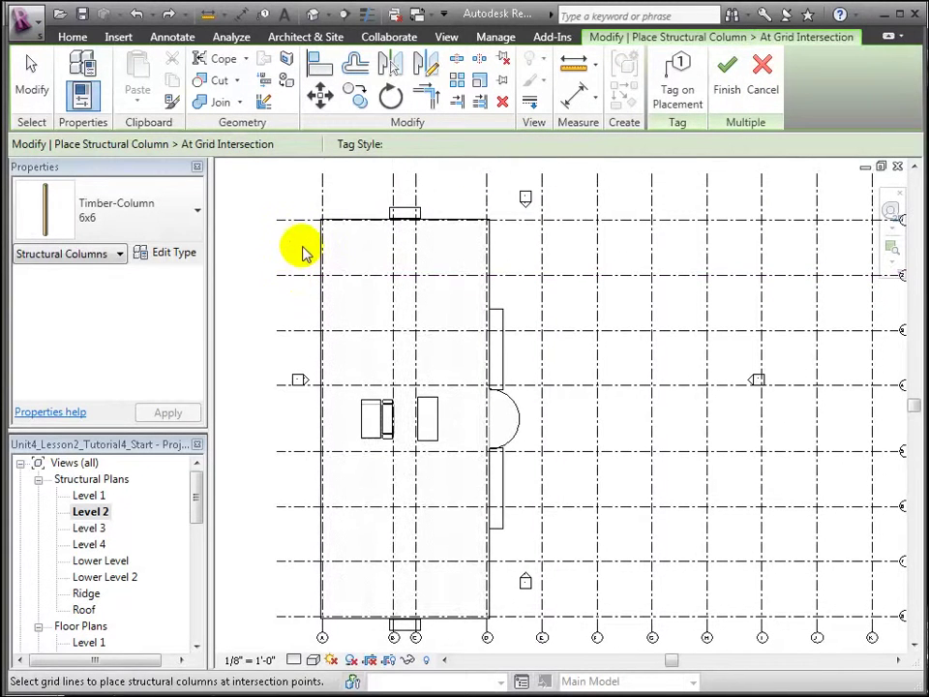
click(324, 194)
ctrl+click(393, 189)
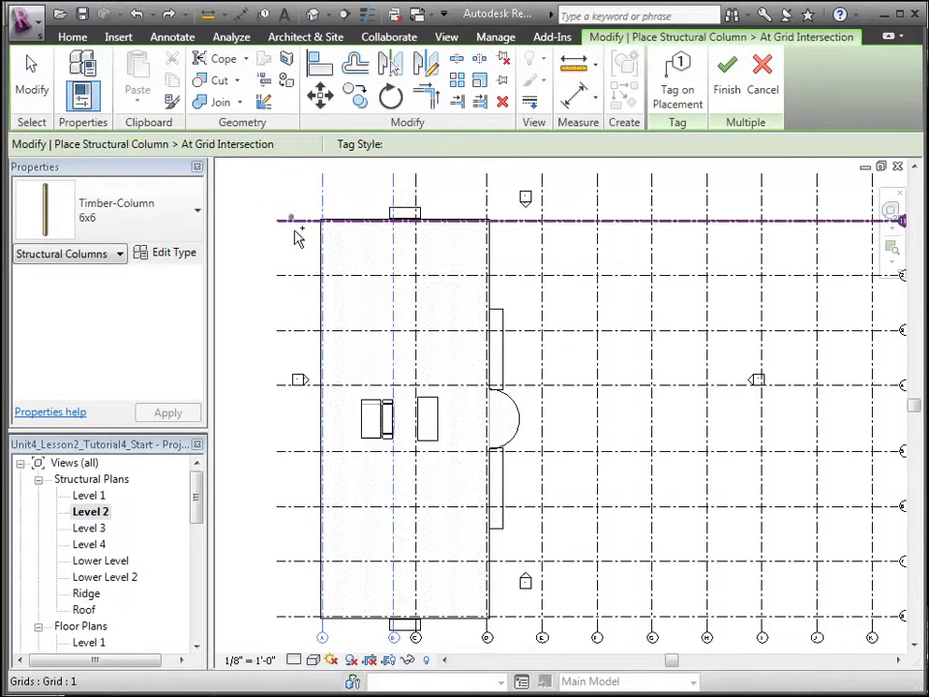
ctrl+click(299, 238)
ctrl+click(298, 273)
ctrl+click(301, 331)
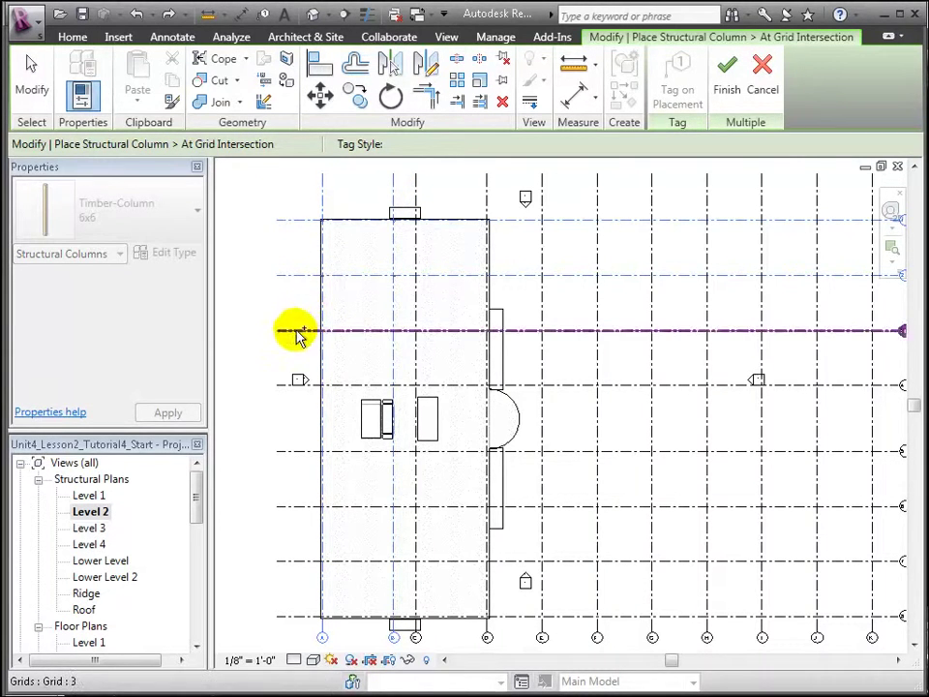
ctrl+click(286, 385)
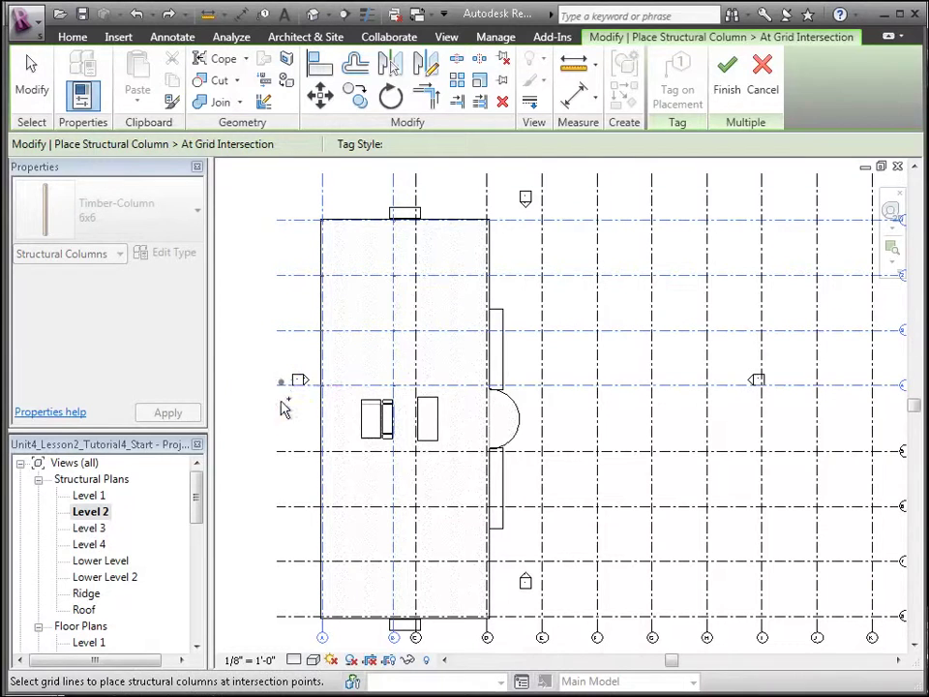
ctrl+click(302, 453)
ctrl+click(305, 507)
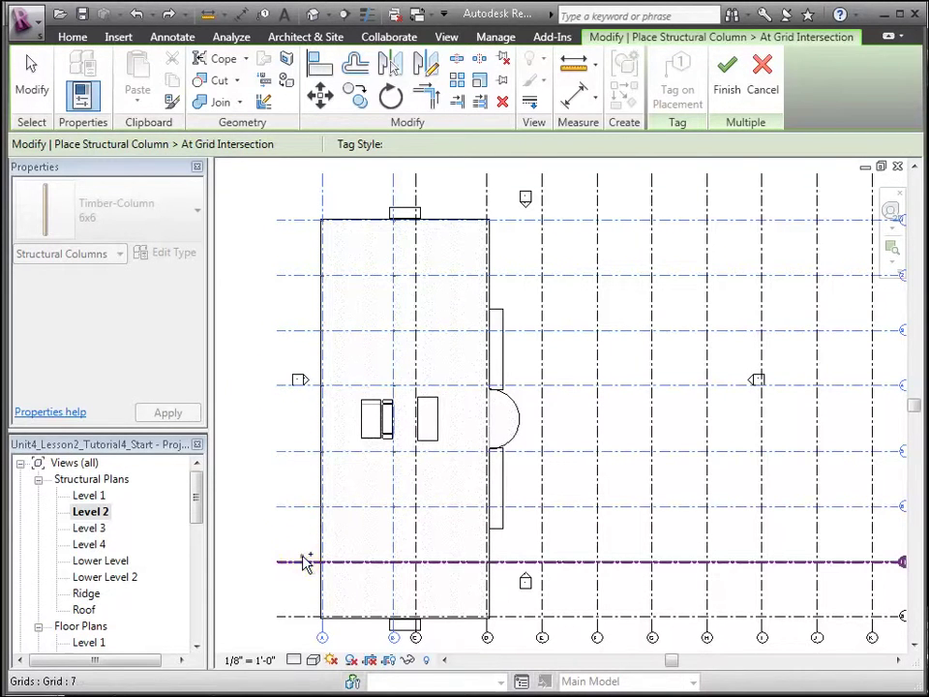
ctrl+click(305, 561)
ctrl+click(315, 612)
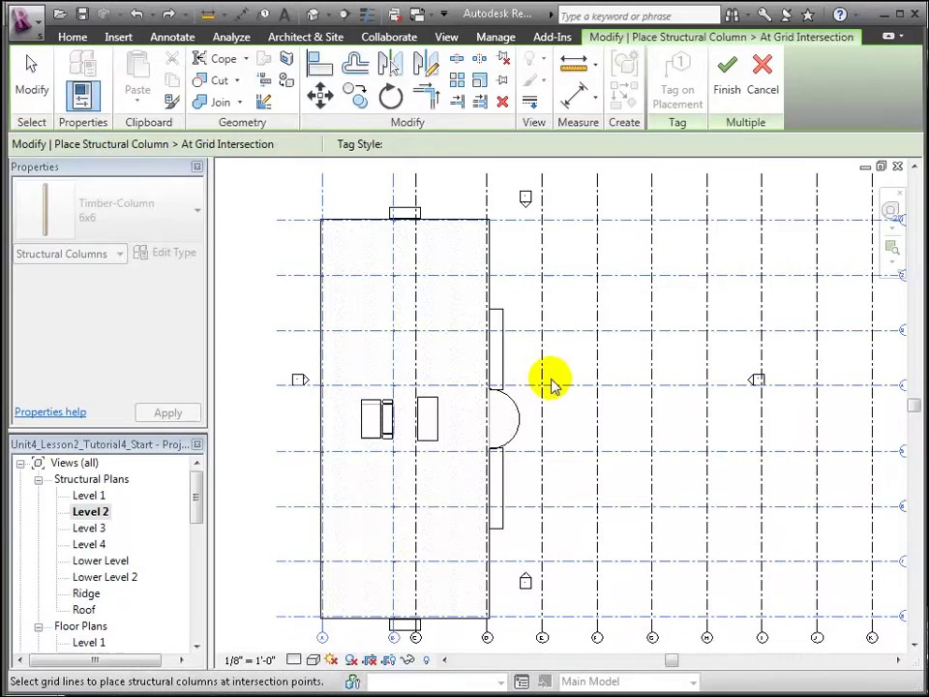
click(727, 77)
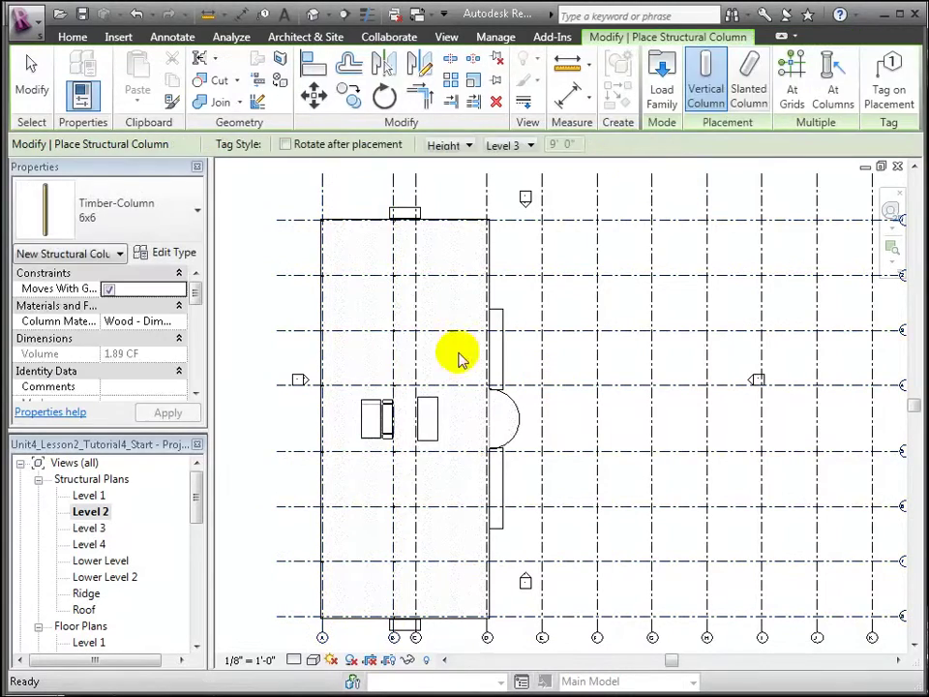
key(Escape)
key(Escape)
- Align the timber column at grids A and 1 with the slab's outer edge beside grid A and lock the alignment
scroll(400, 369, up, 2)
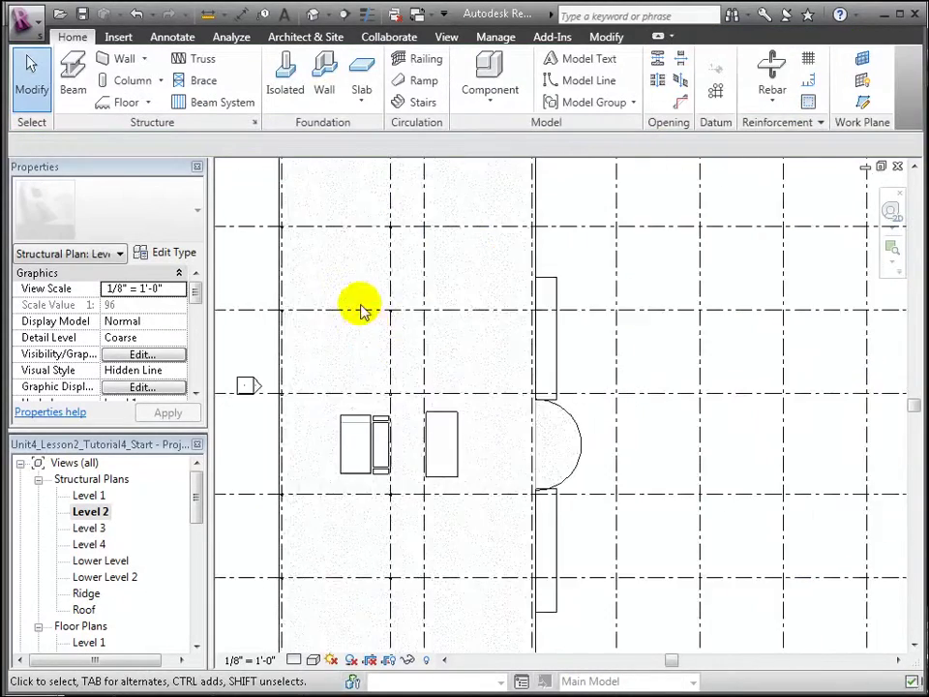
scroll(362, 310, up, 2)
middle_drag(363, 265, 407, 402)
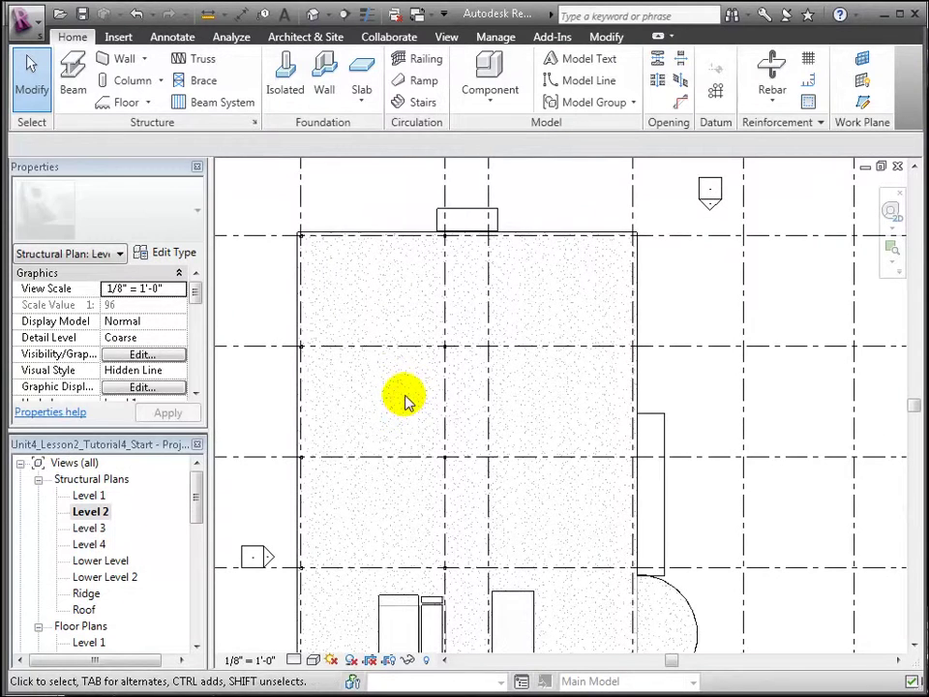
drag(268, 181, 272, 219)
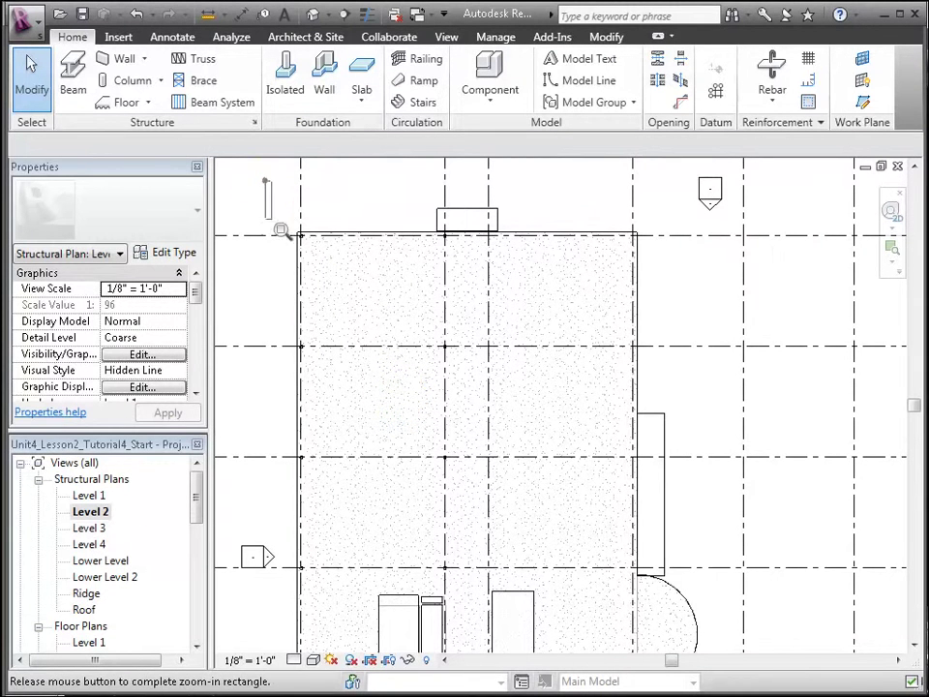
drag(384, 287, 464, 382)
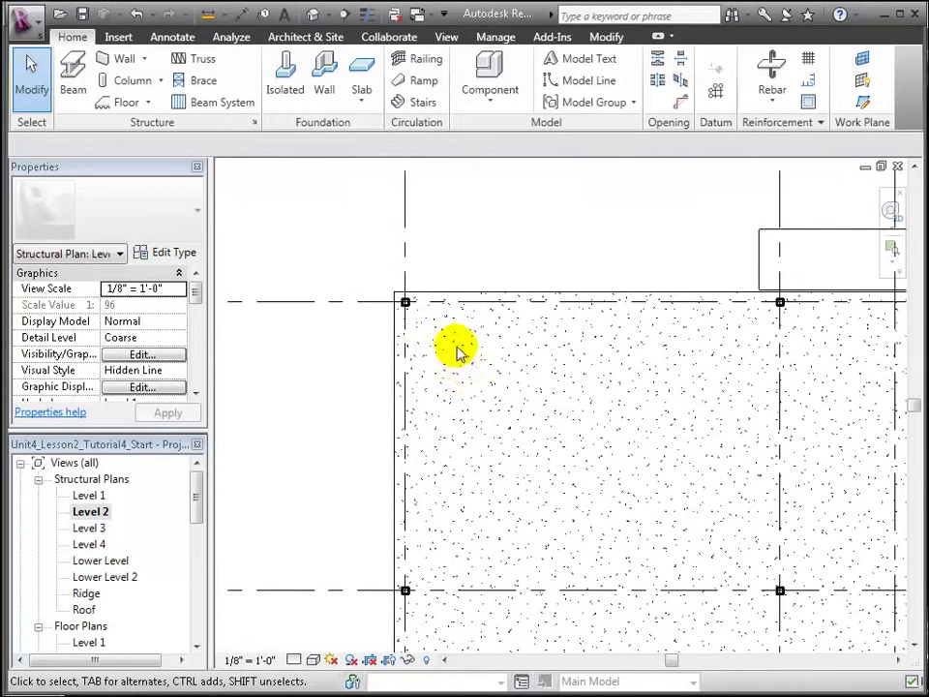
click(406, 303)
click(320, 61)
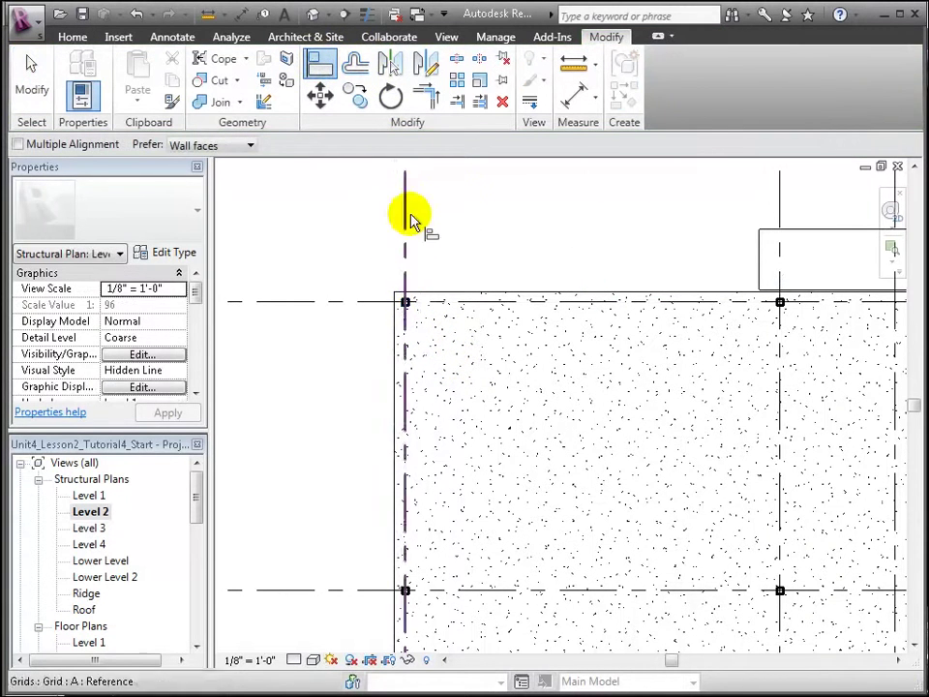
click(393, 325)
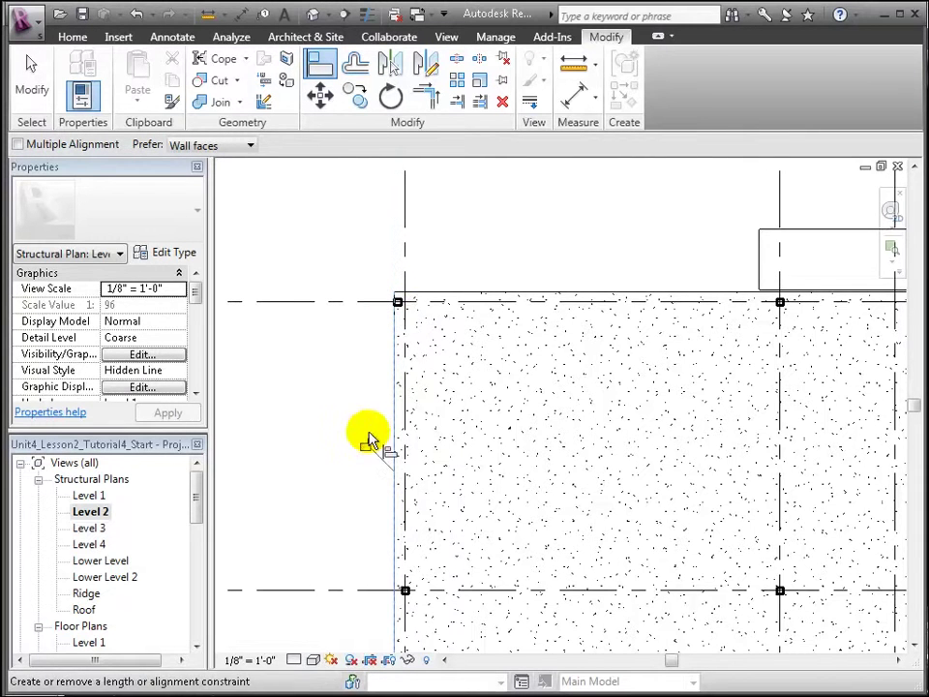
- Align the same corner column with the slab's outer edge beside grid 1 and lock the alignment
scroll(371, 439, up, 3)
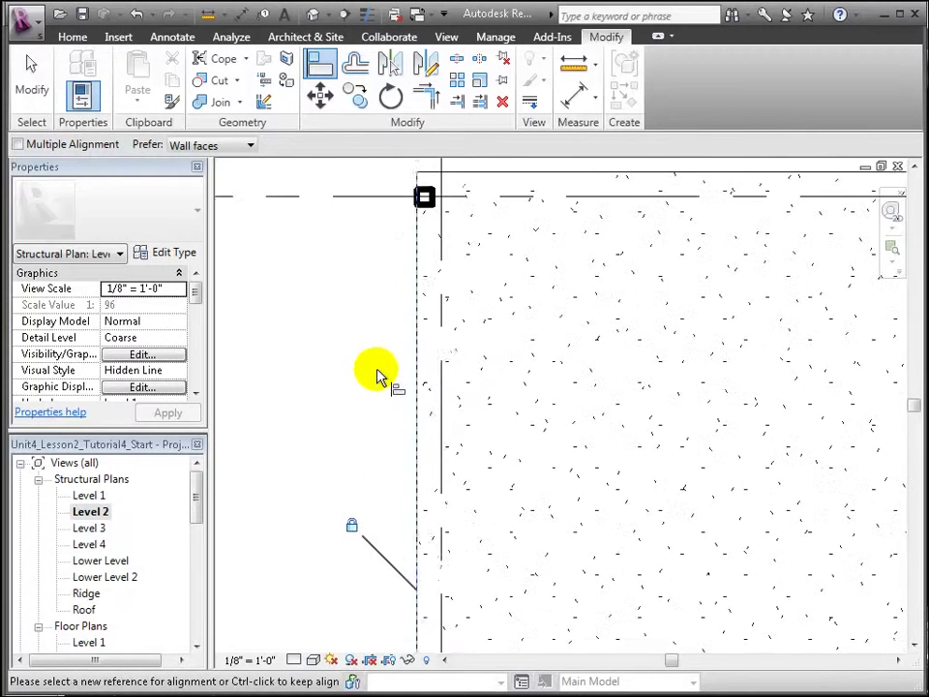
click(432, 177)
click(425, 197)
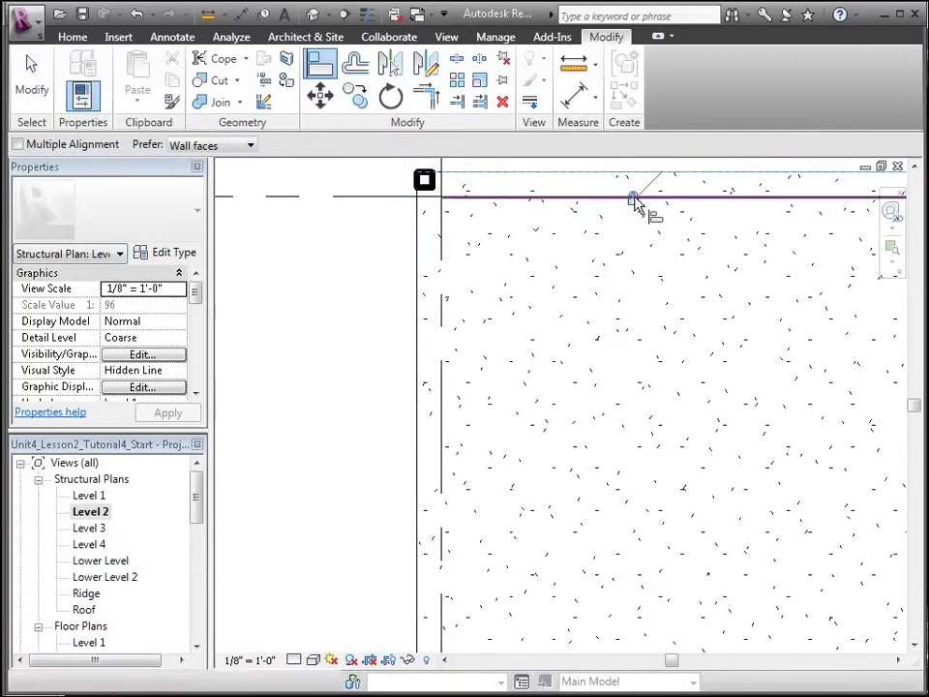
click(633, 197)
- Align the timber column at grids B and 1 with the slab's outer edge beside grid 1 and lock the alignment
middle_drag(728, 320, 305, 421)
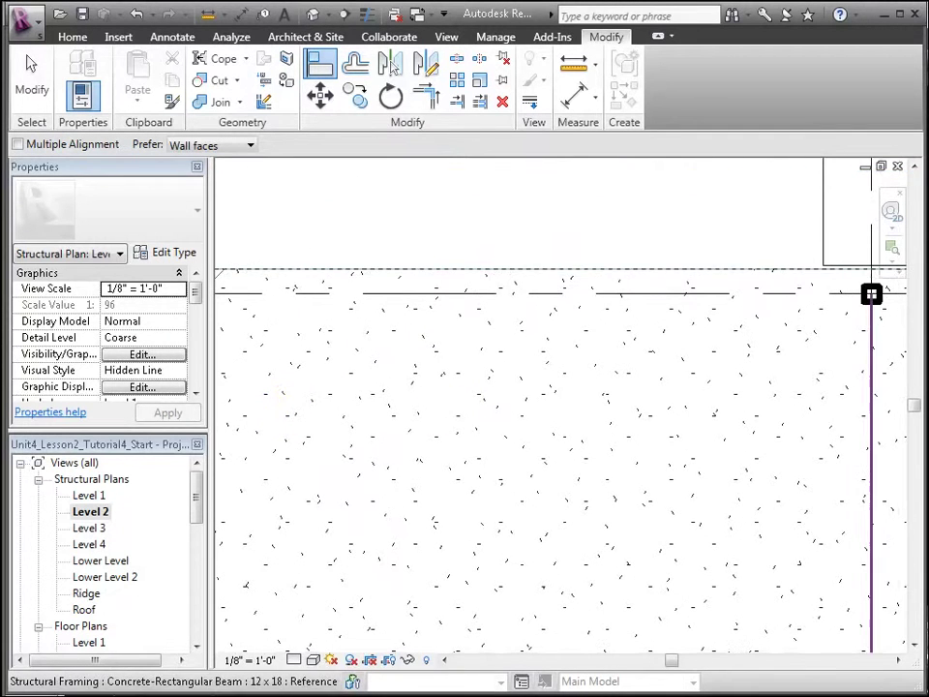
click(876, 271)
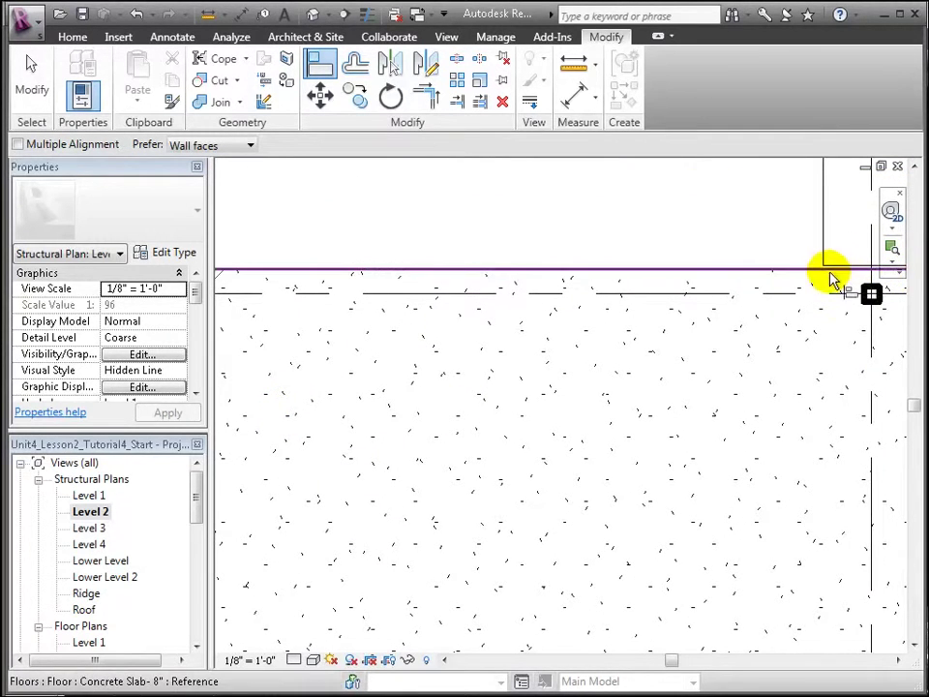
click(870, 290)
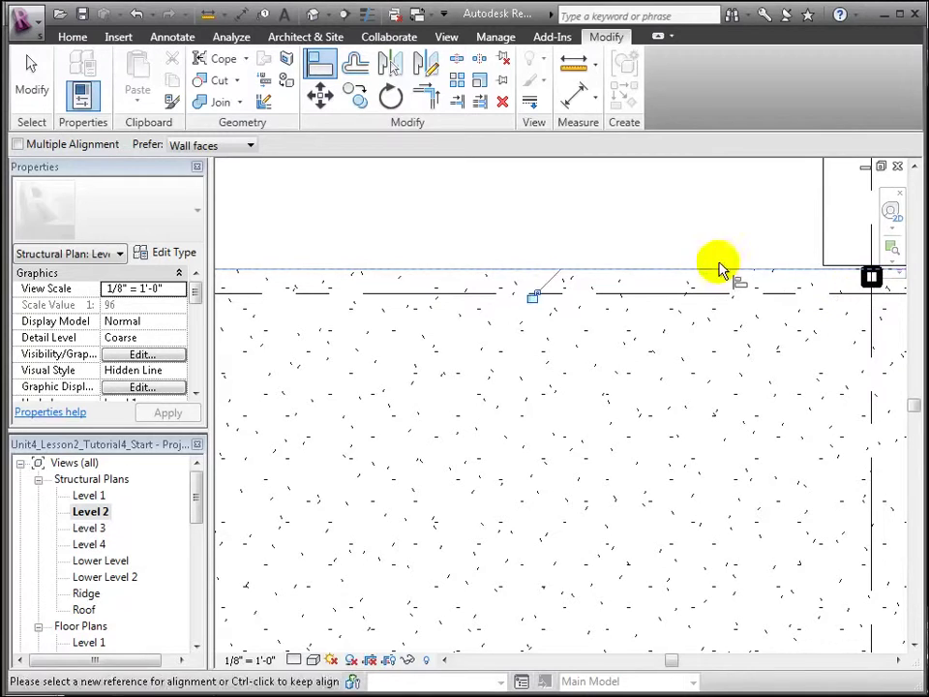
click(538, 295)
- Align the next two timber columns along grid A with the slab's outer edge beside grid A and lock the alignments
middle_drag(491, 405, 488, 161)
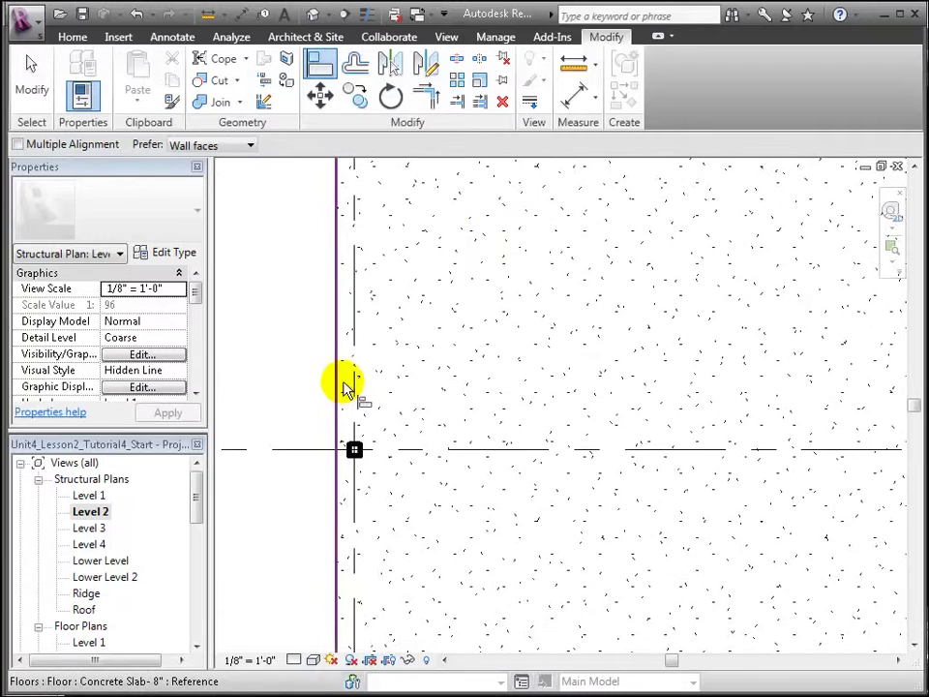
click(352, 451)
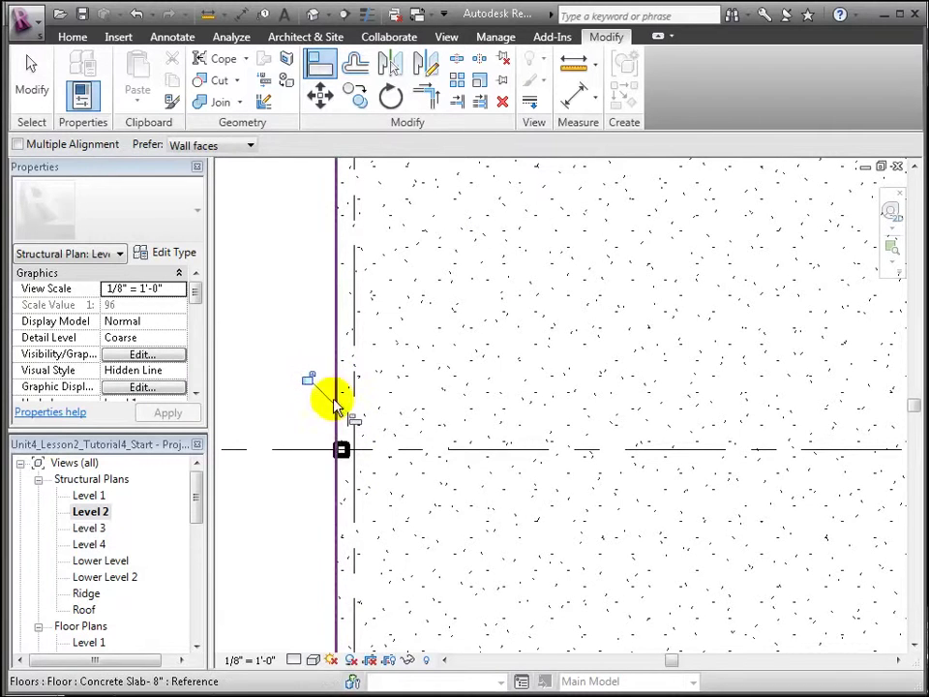
middle_drag(528, 583, 473, 348)
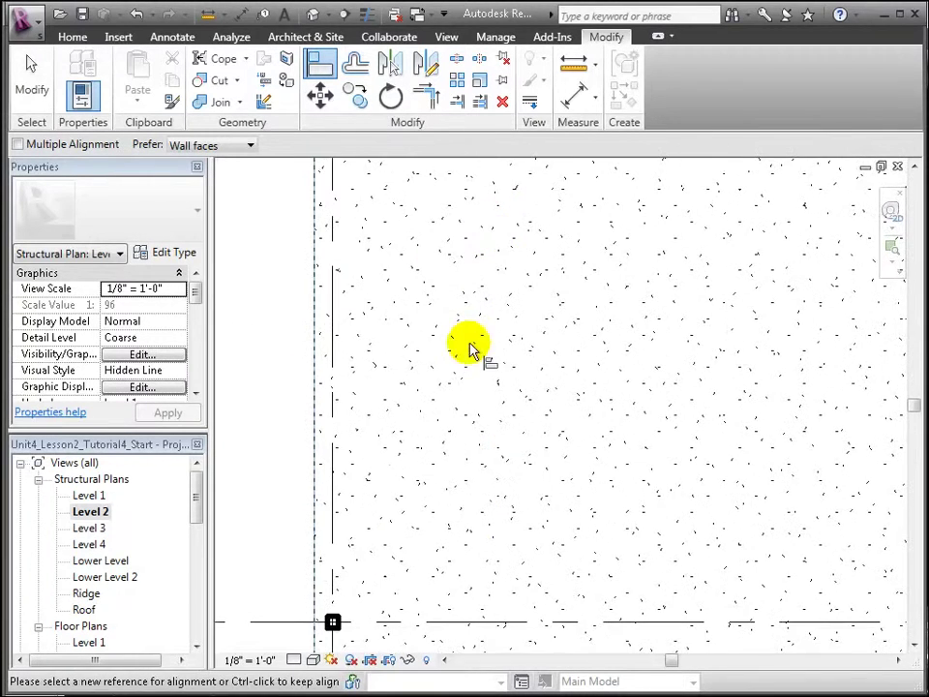
click(324, 617)
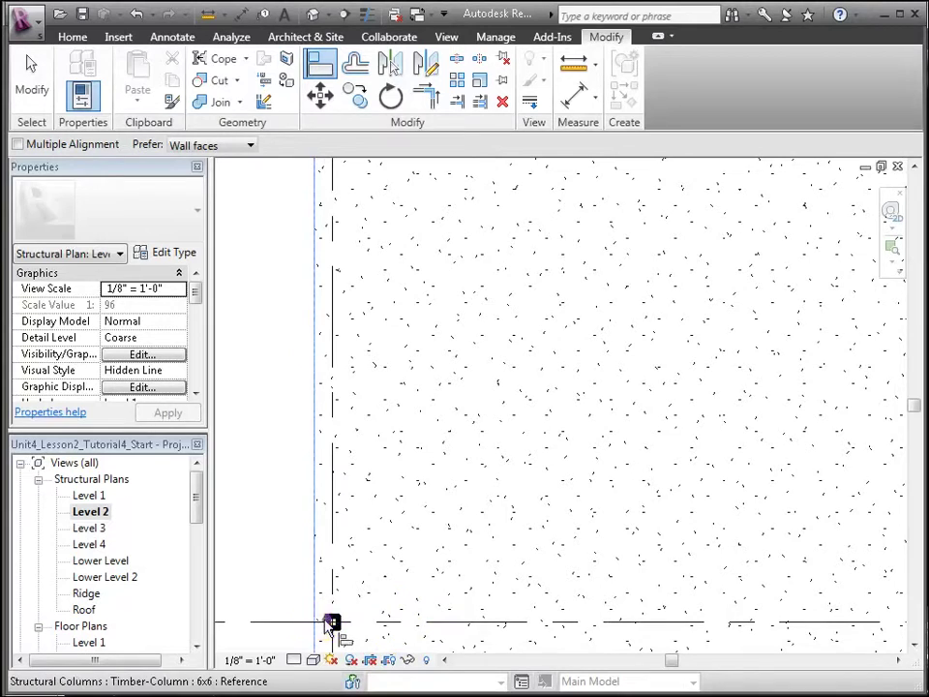
click(332, 620)
middle_drag(460, 585, 467, 412)
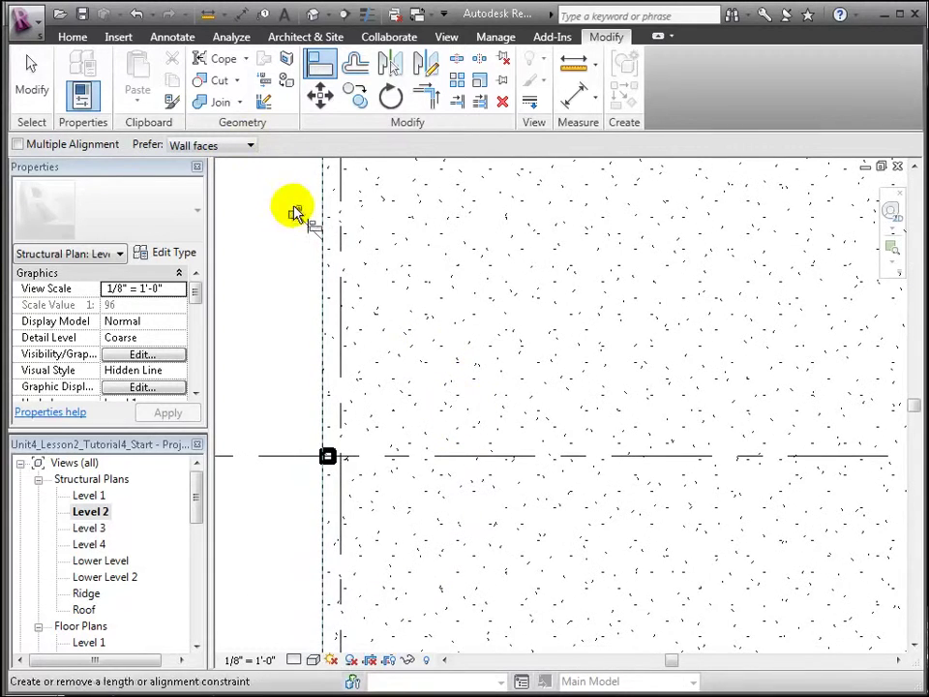
click(294, 209)
- Restart Align for the following timber column on grid A, align it with the slab's outer edge and lock the alignment
middle_drag(388, 579, 386, 255)
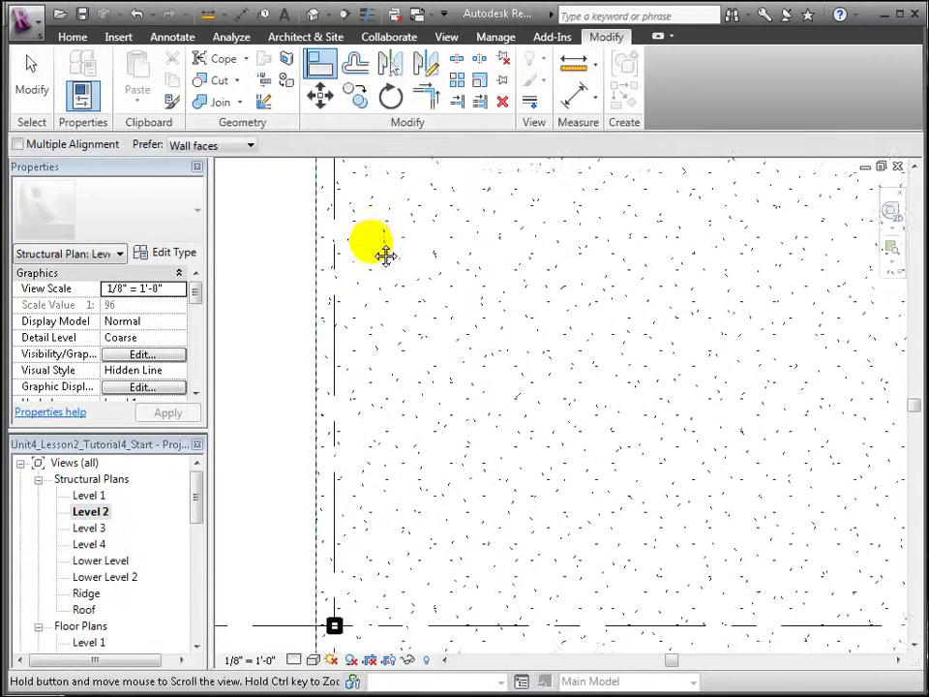
key(Escape)
key(a)
key(l)
click(316, 578)
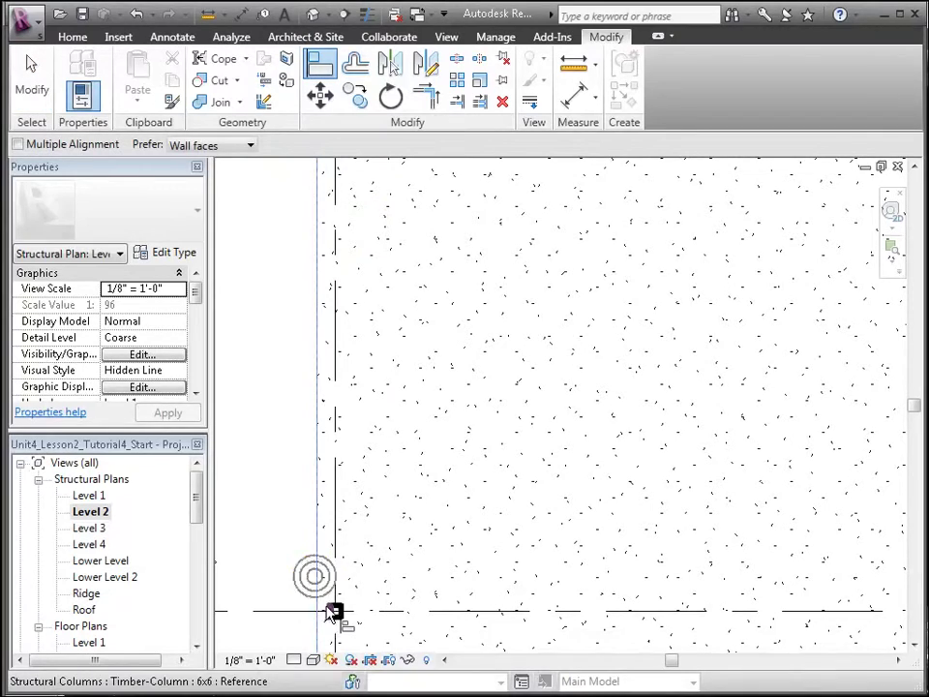
click(322, 612)
click(313, 397)
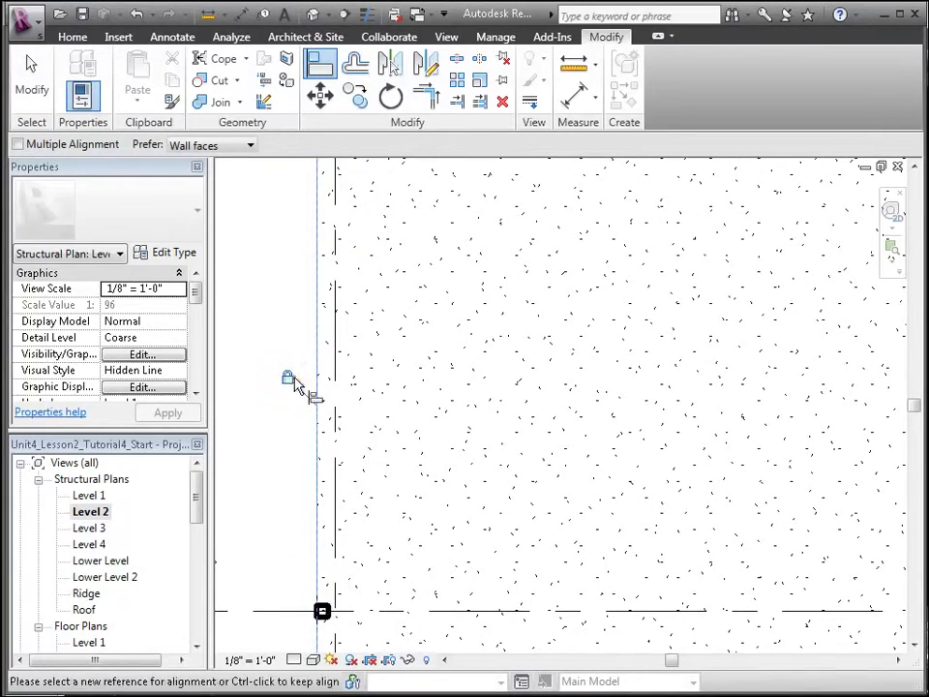
middle_drag(476, 497, 451, 338)
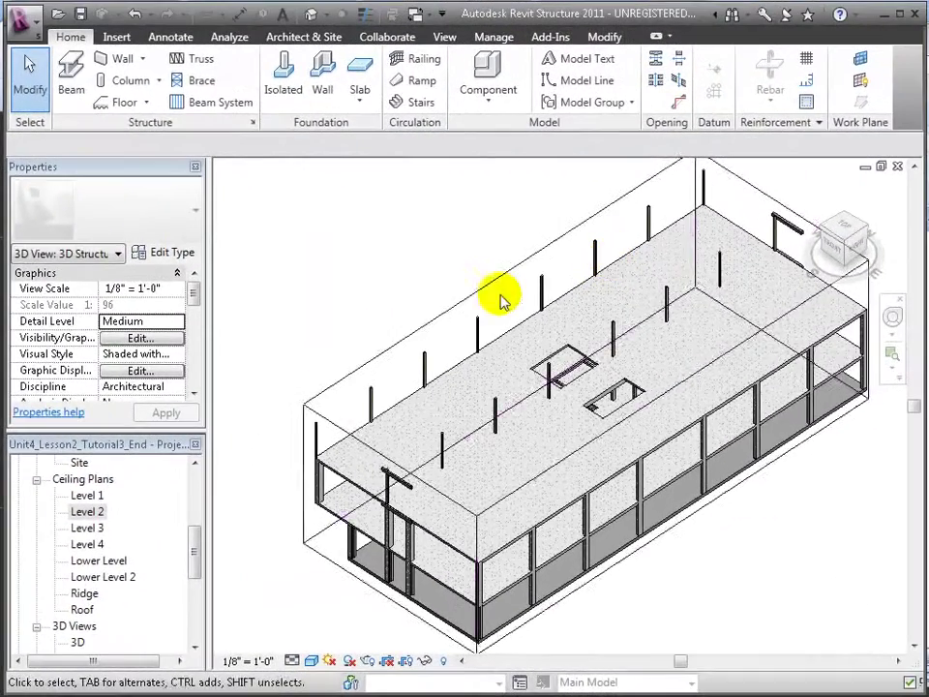
- Start the Beam tool in the 3D view and open the Glulam-Southern Pine family from the library's Structural, Framing, Wood folder
scroll(358, 392, up, 3)
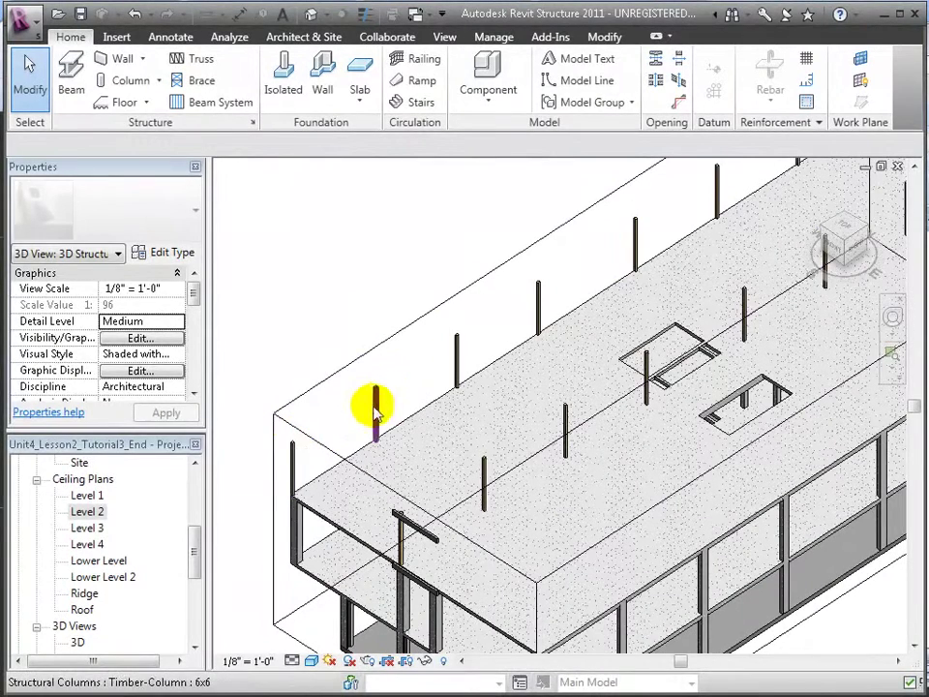
click(72, 86)
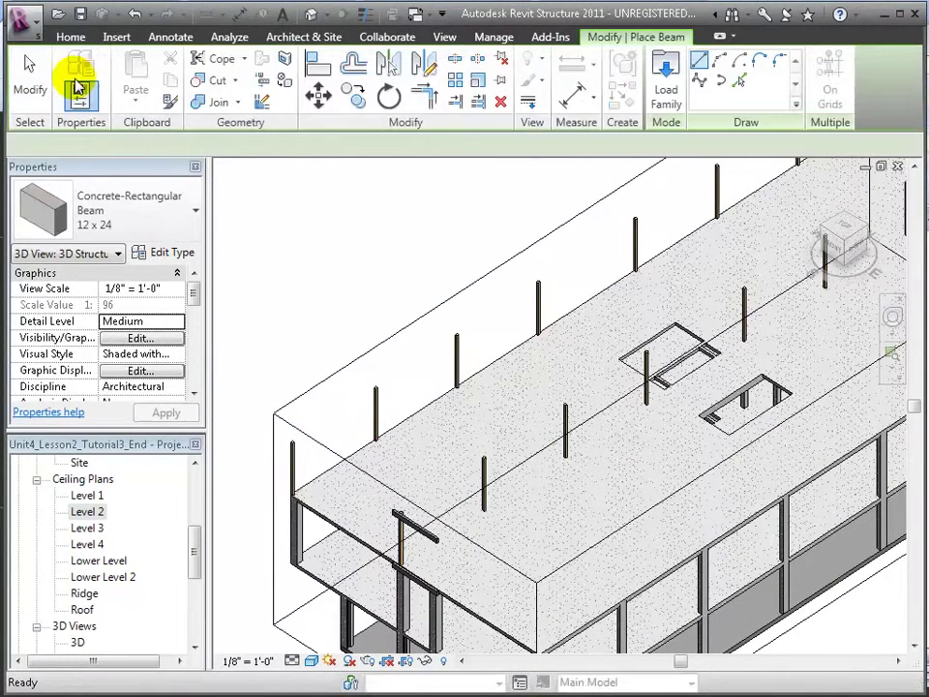
click(175, 225)
click(175, 222)
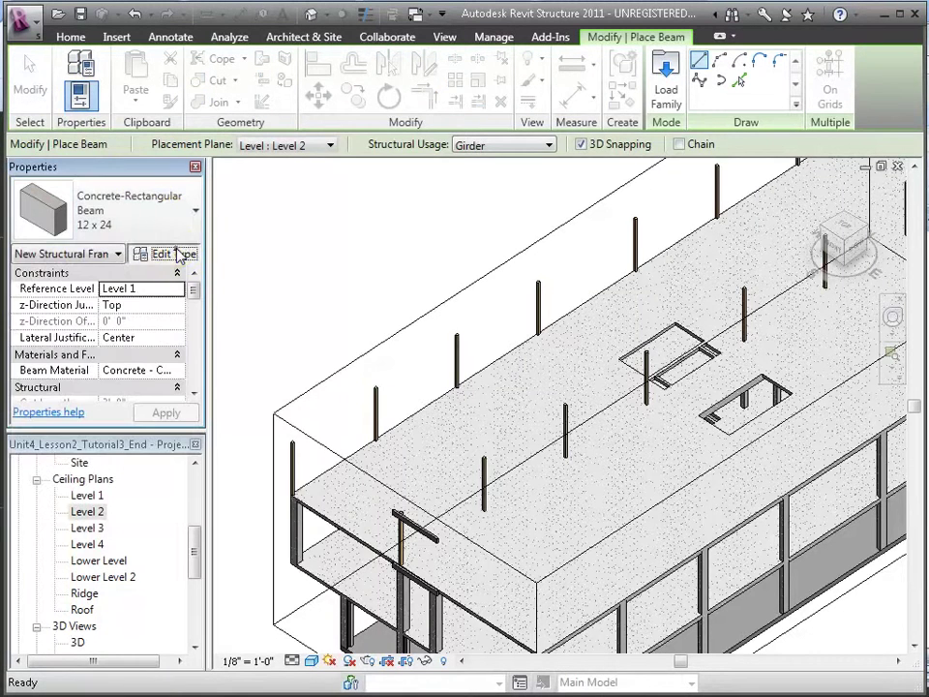
click(184, 252)
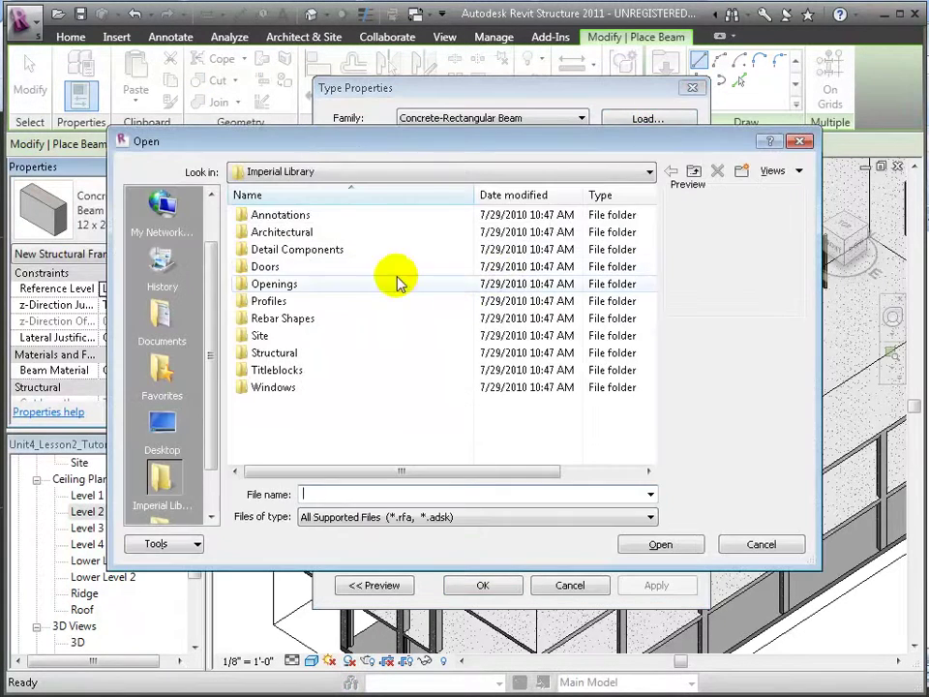
double_click(322, 353)
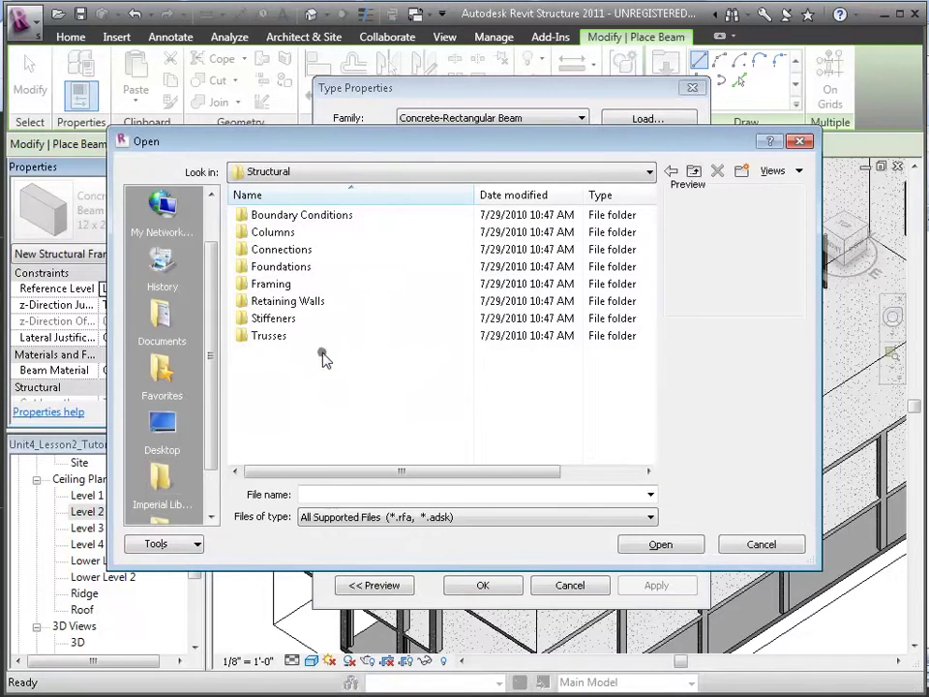
double_click(301, 282)
double_click(288, 284)
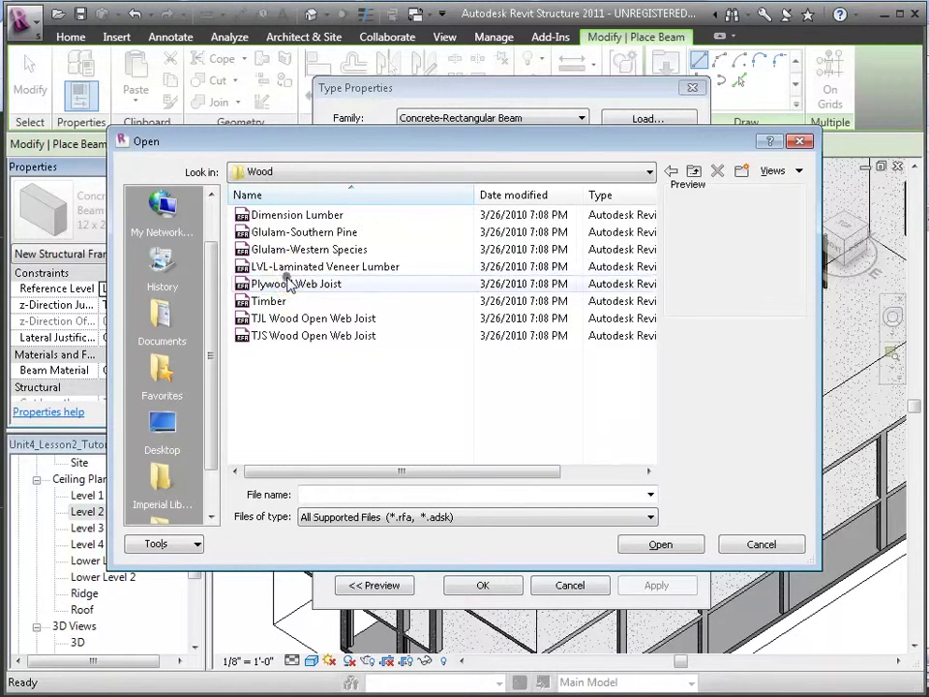
click(306, 235)
click(661, 544)
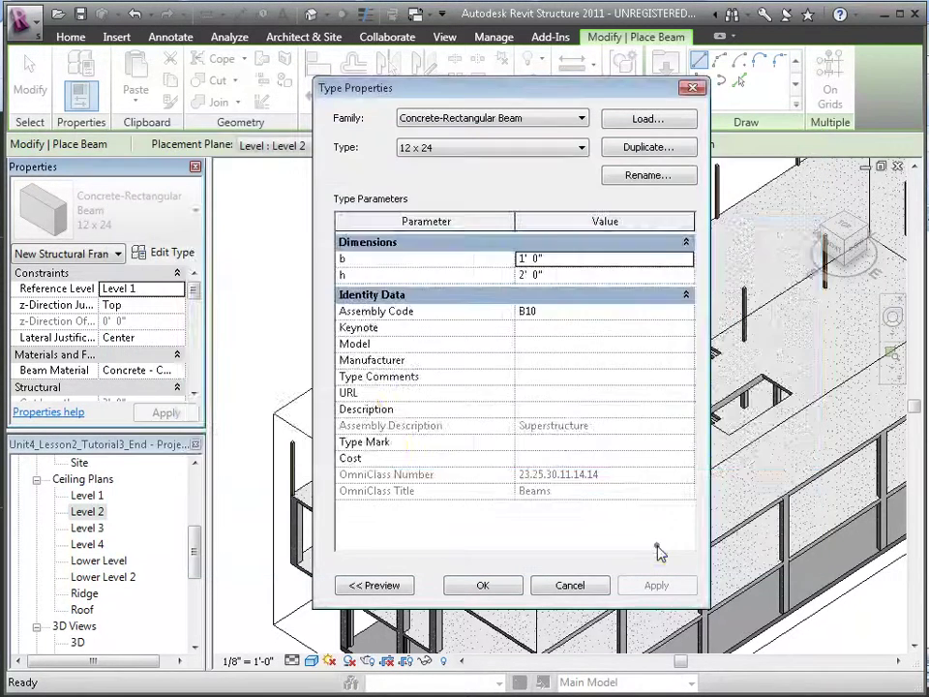
- Load the 5x22 type of Glulam-Southern Pine and accept it as the beam type
click(392, 343)
scroll(387, 348, down, 10)
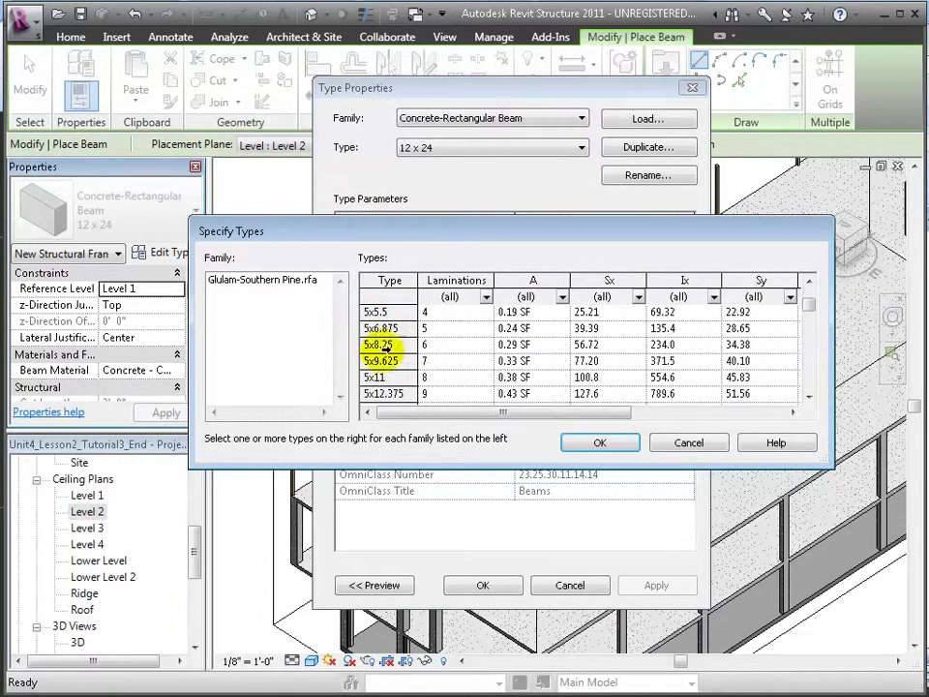
click(389, 361)
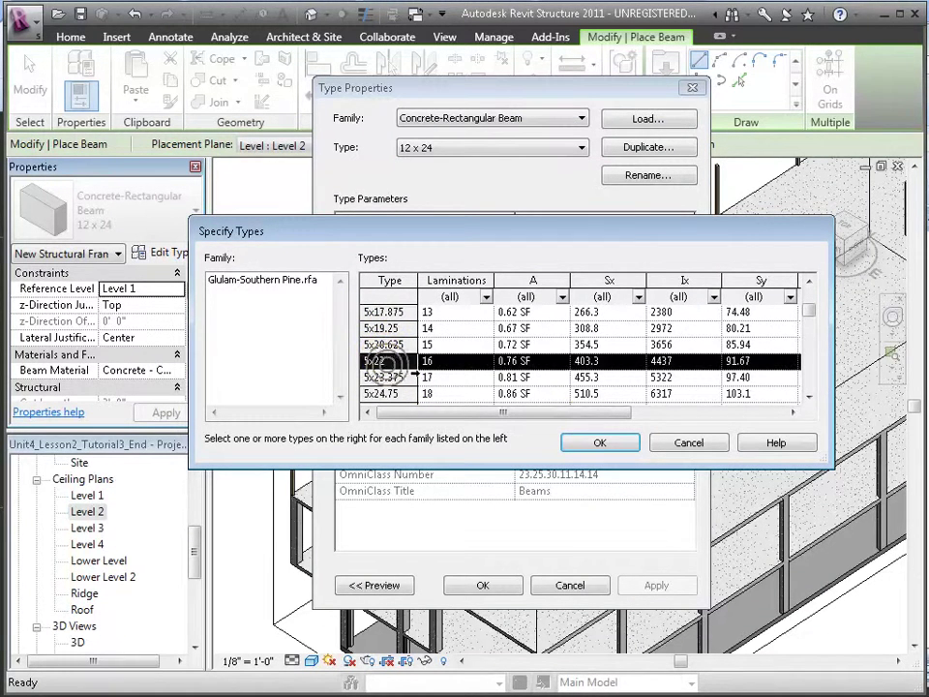
click(631, 442)
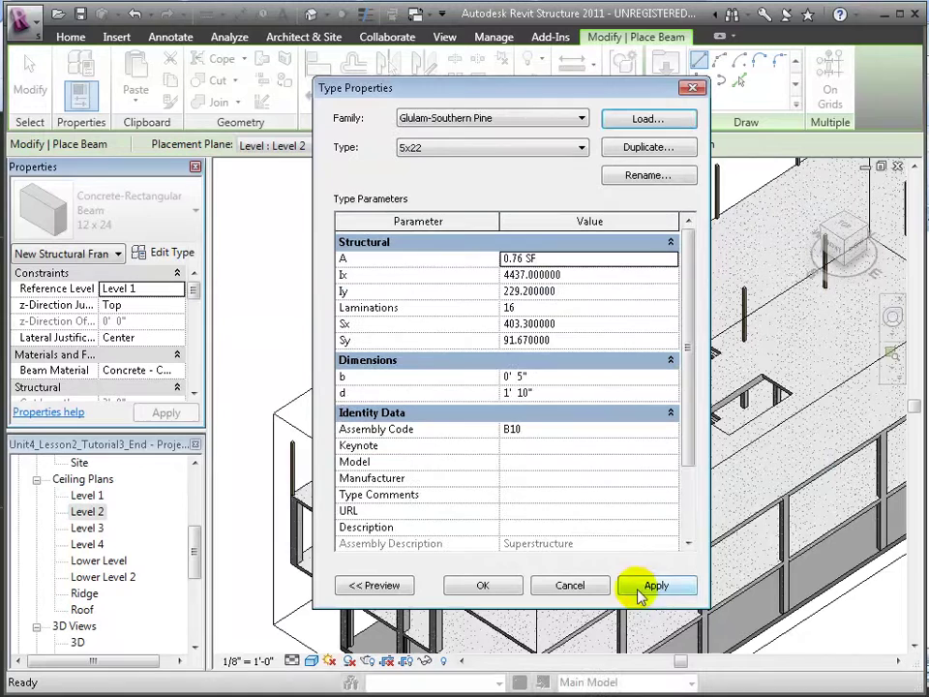
click(483, 587)
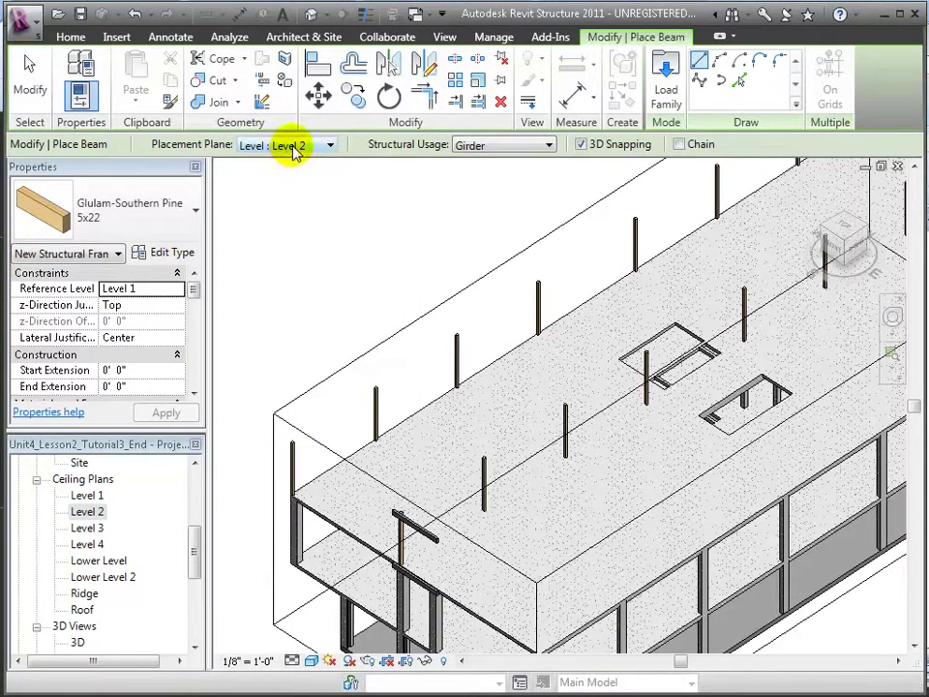
- Set the beam placement plane to Level 3 and place a girder between the tops of the corner column and the next column along grid A
click(332, 145)
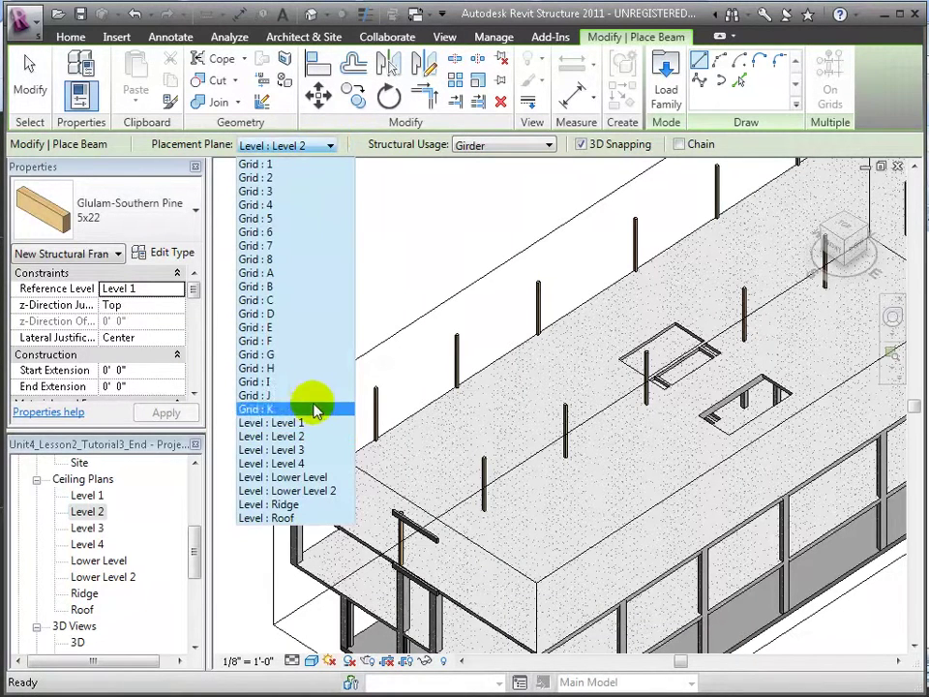
click(300, 450)
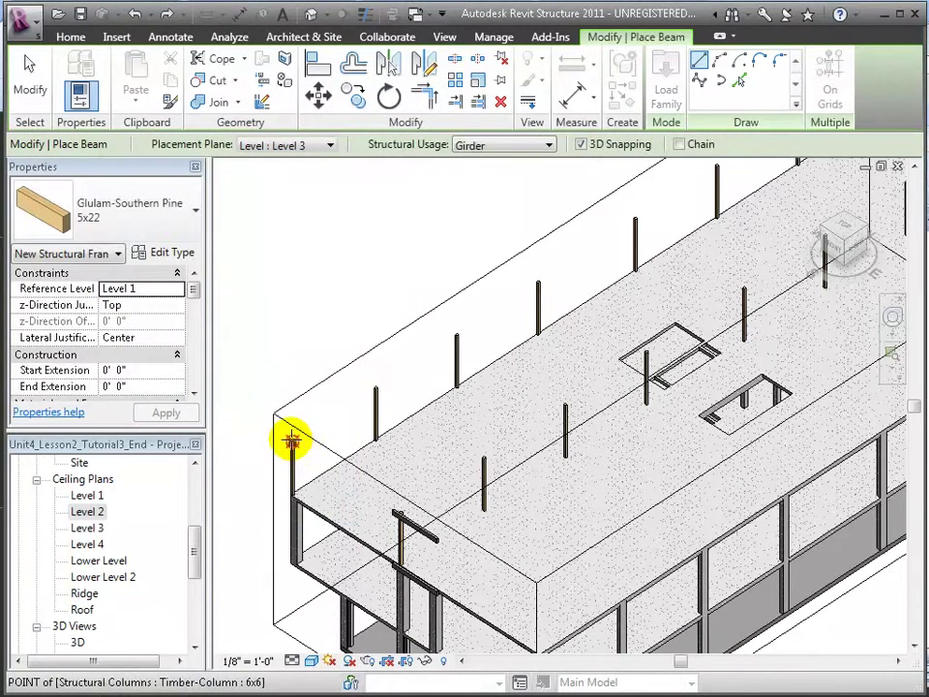
click(291, 441)
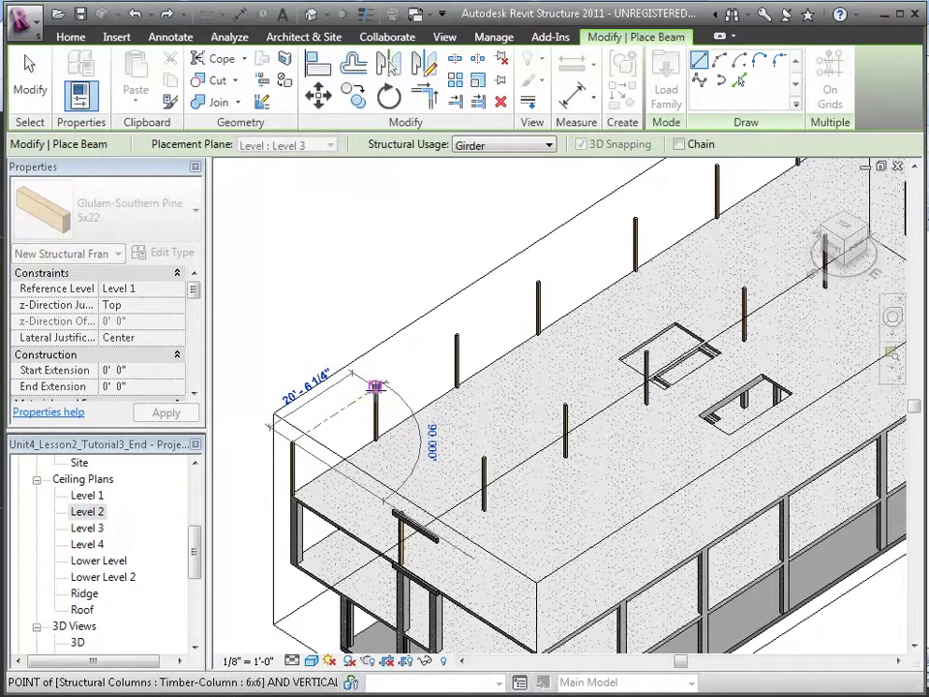
click(376, 387)
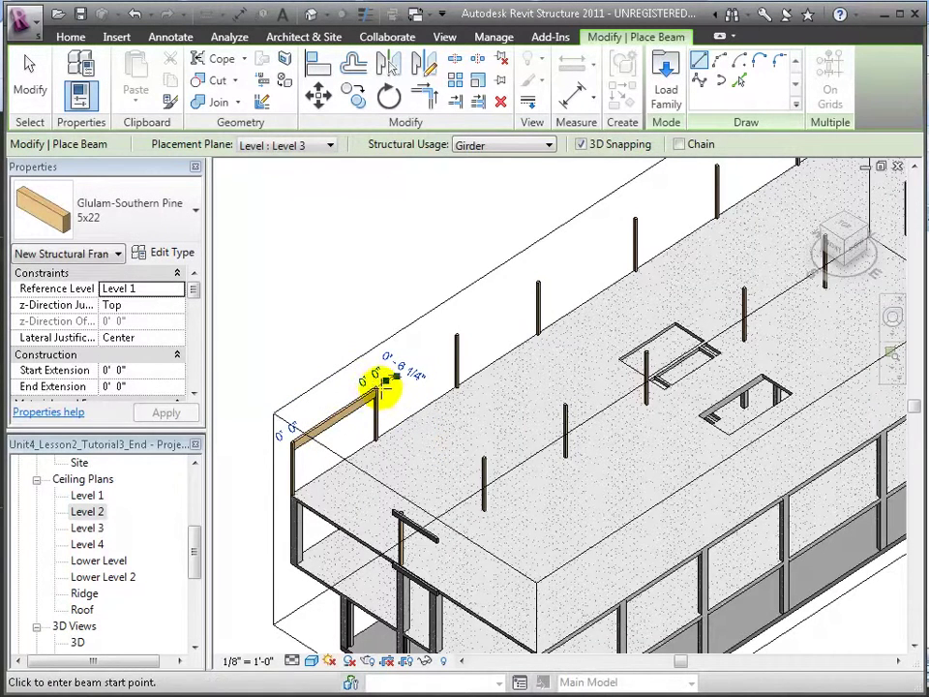
- Place Glulam-Southern Pine 5x22 girders across the next two bays along grid A, from column top to column top
click(376, 384)
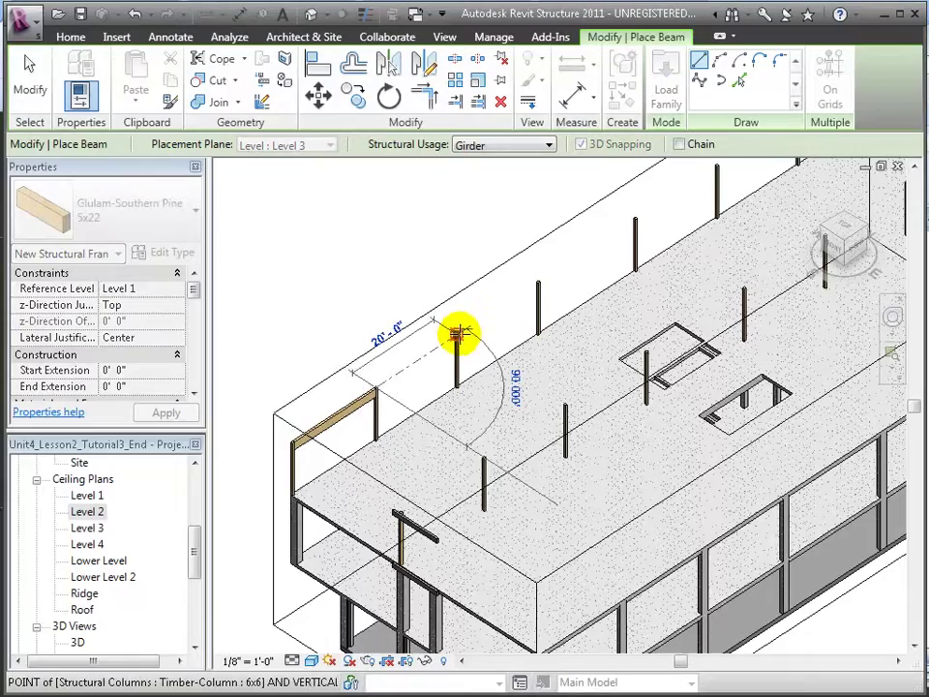
click(457, 334)
scroll(473, 385, up, 5)
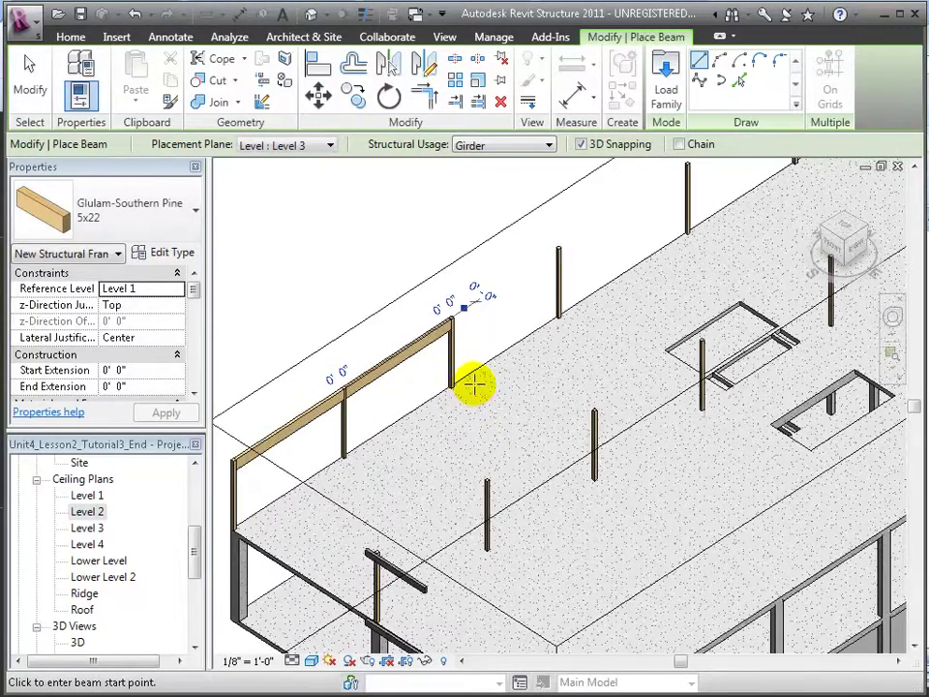
click(441, 290)
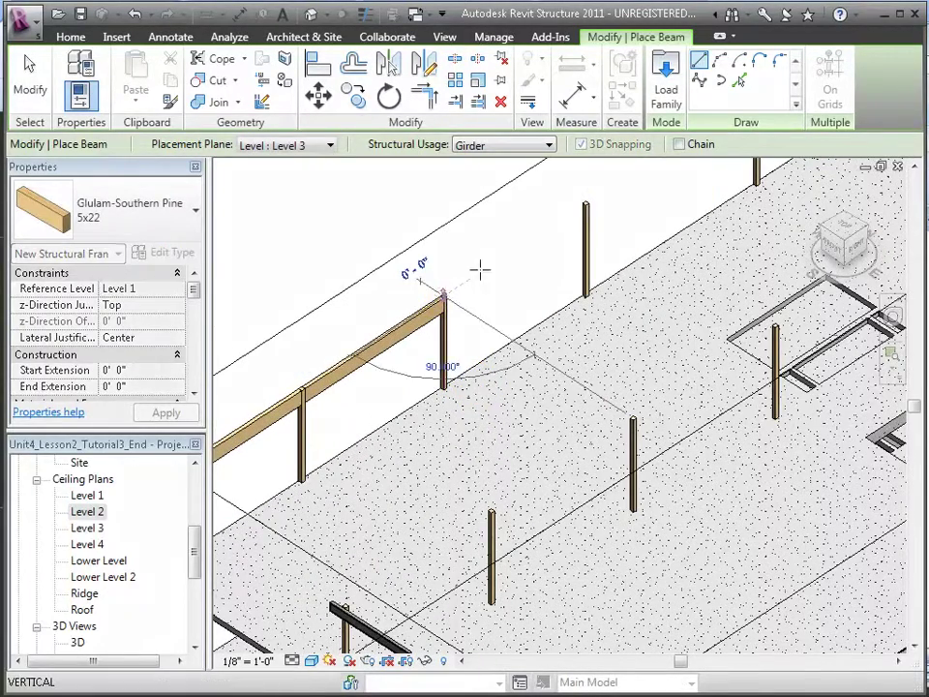
click(584, 203)
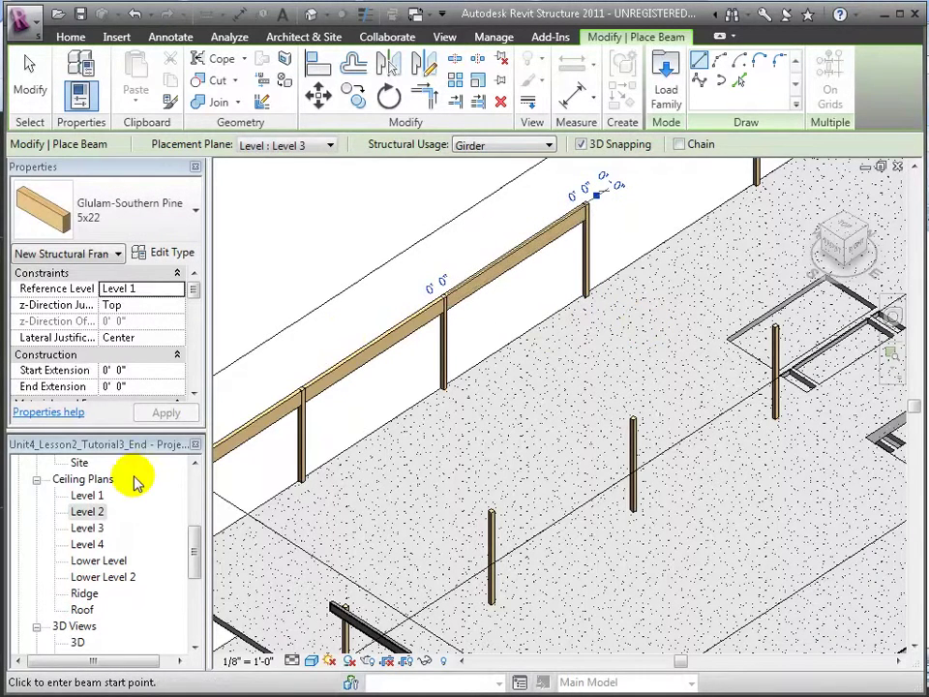
- Open the Level 2 ceiling plan, tile it beside the 3D structural frame view and bring the columns without beams into view in both
double_click(102, 514)
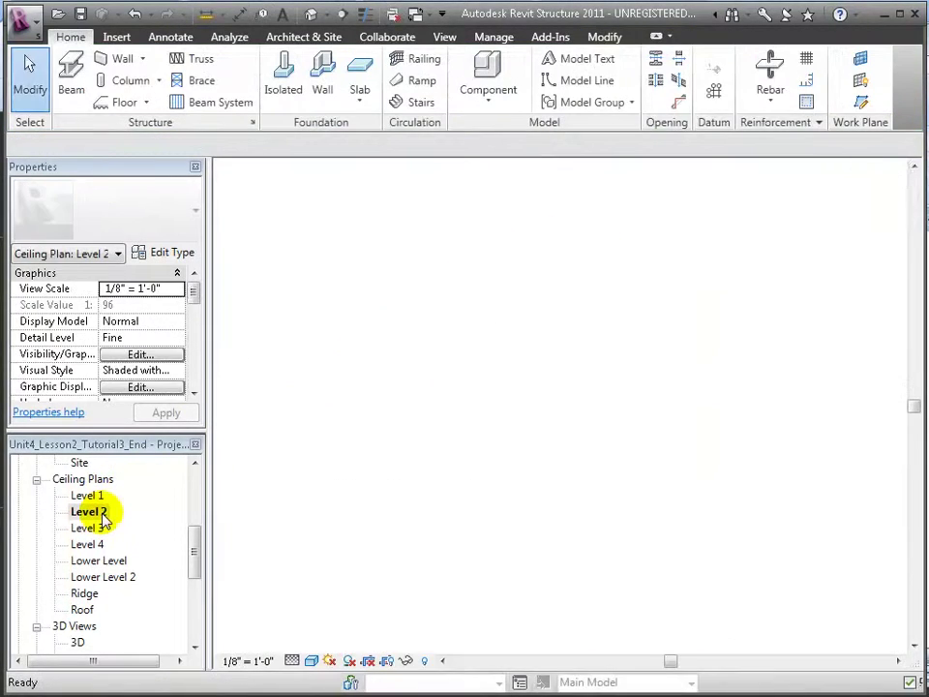
key(w)
key(t)
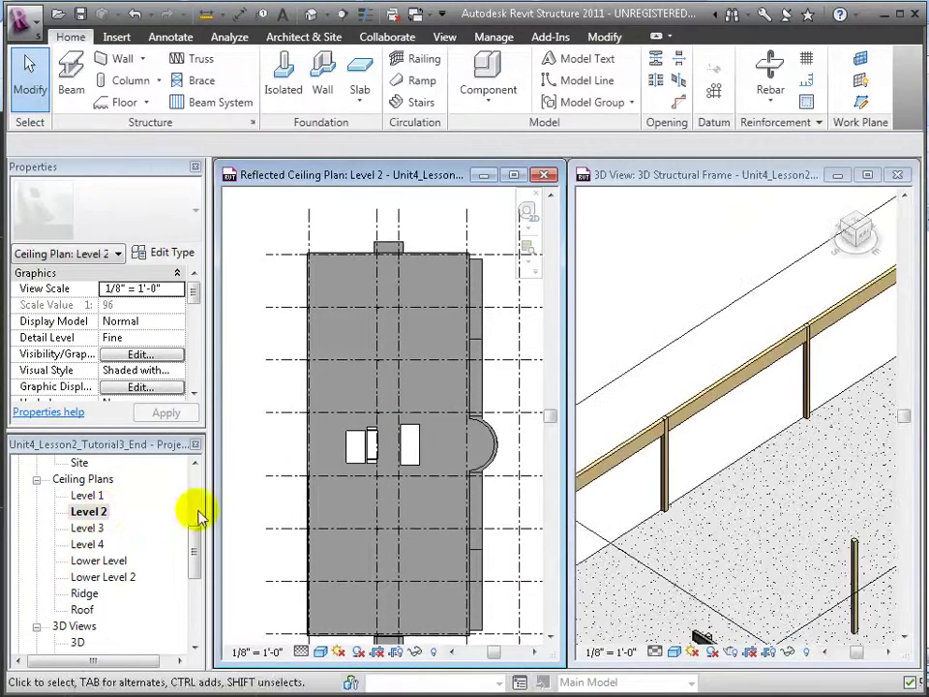
scroll(373, 481, up, 4)
middle_drag(811, 482, 633, 614)
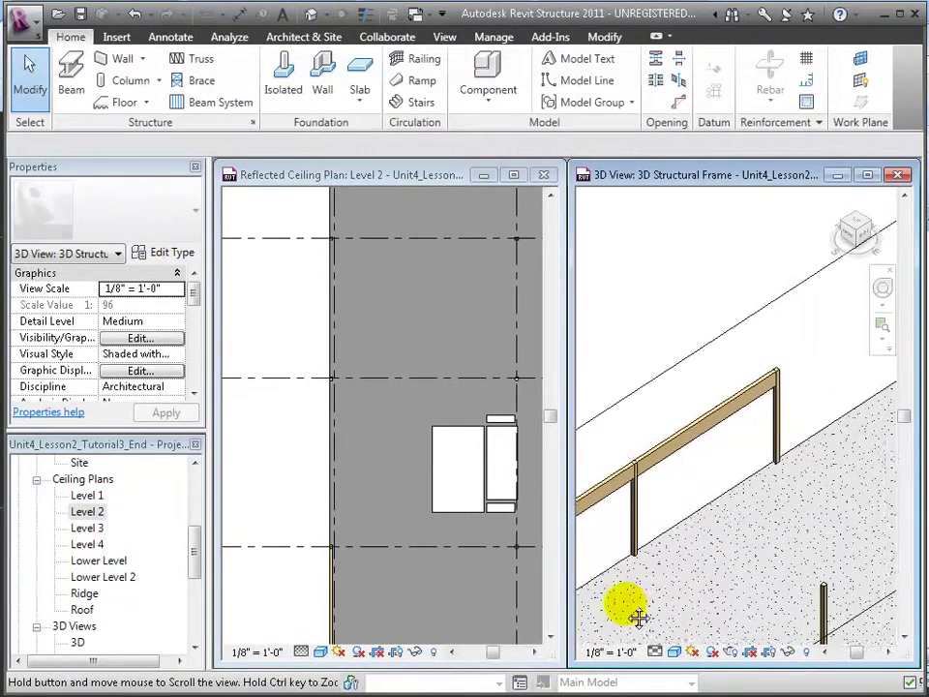
middle_drag(834, 488, 650, 518)
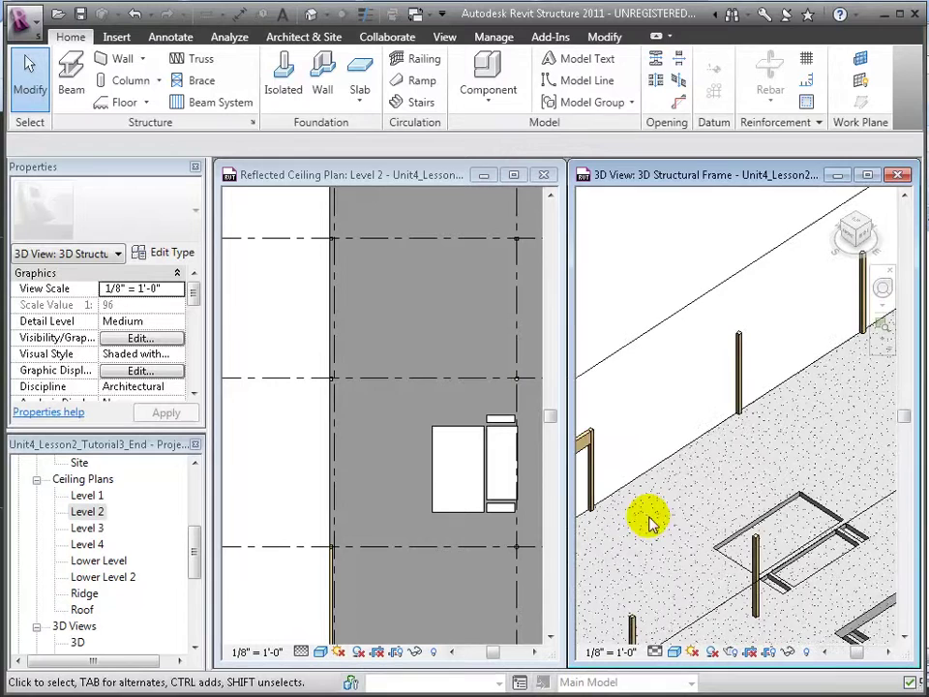
- Start another beam like the existing Glulam-Southern Pine 5x22 girder on grid A, with Level 3 as its work plane
click(265, 433)
click(334, 589)
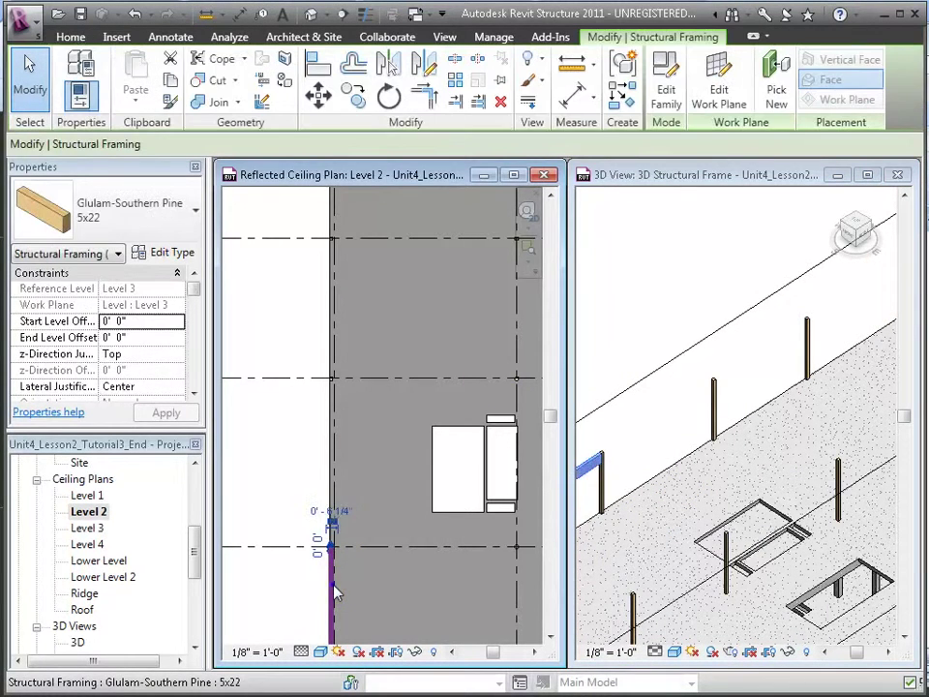
right_click(335, 584)
click(428, 326)
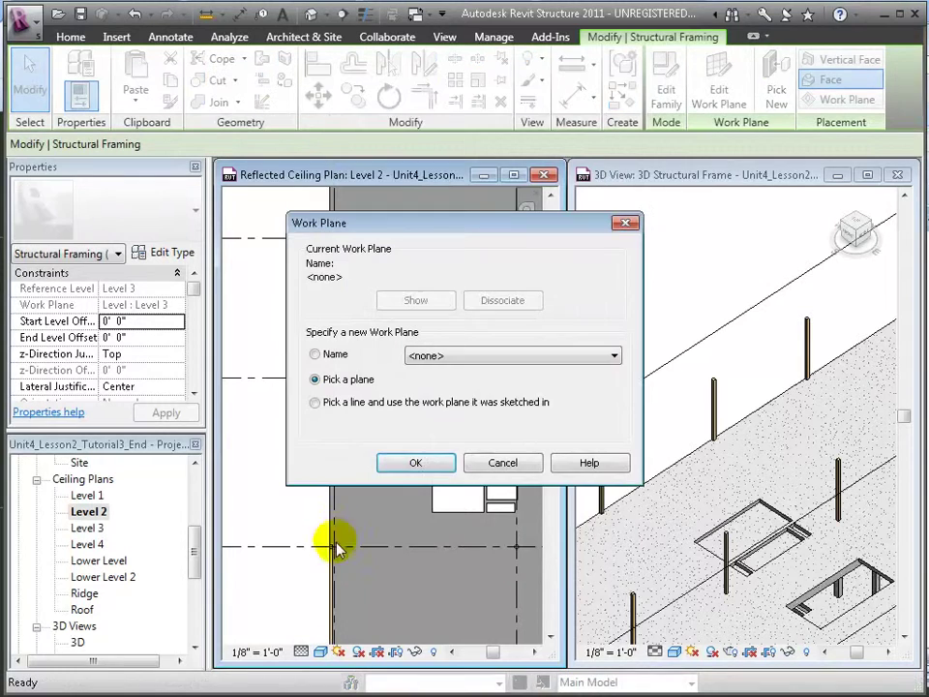
click(481, 356)
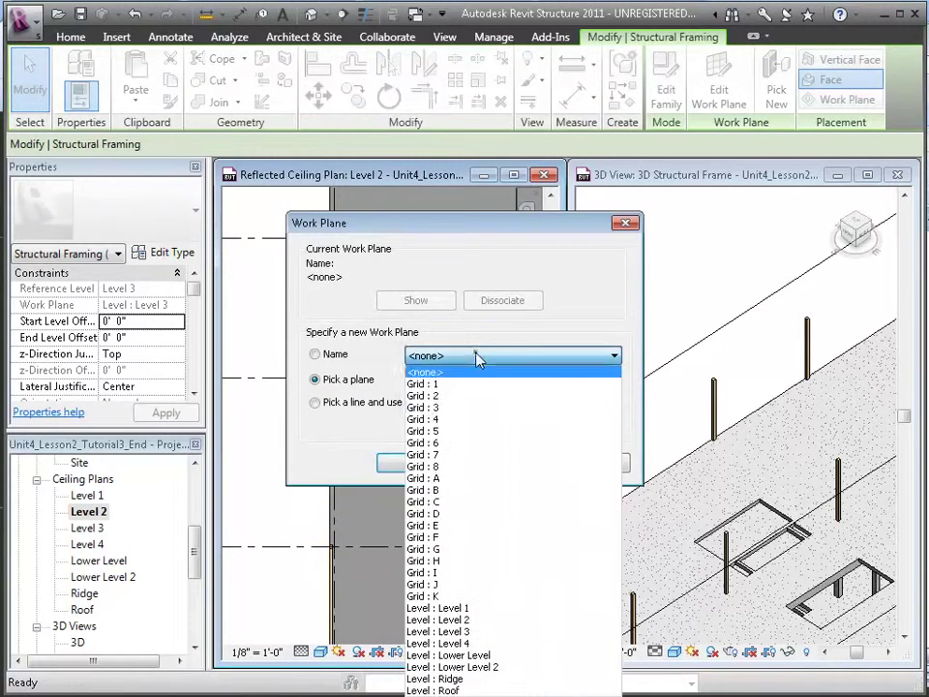
click(444, 630)
click(414, 464)
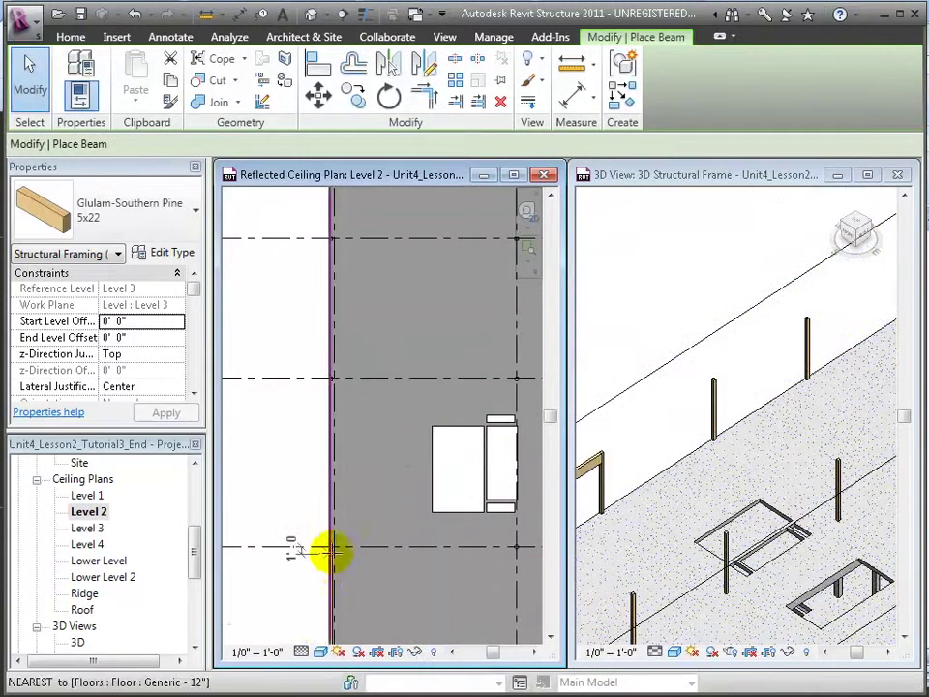
- Place Glulam-Southern Pine 5x22 girders across the next two open bays along grid A, from column midpoint to column midpoint
scroll(308, 235, up, 2)
click(309, 235)
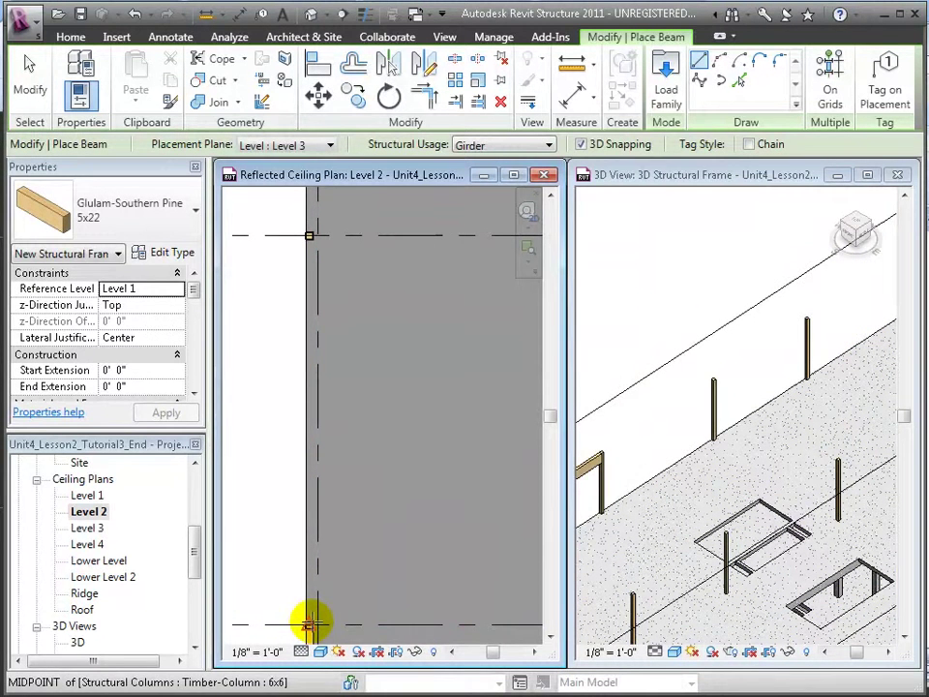
click(308, 623)
click(307, 234)
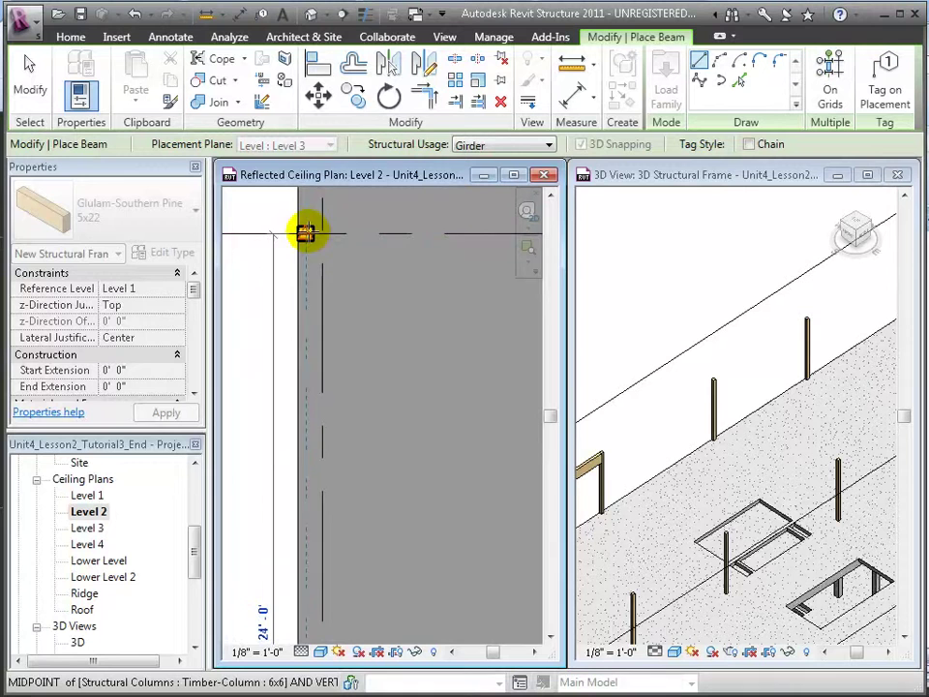
middle_drag(311, 232, 384, 437)
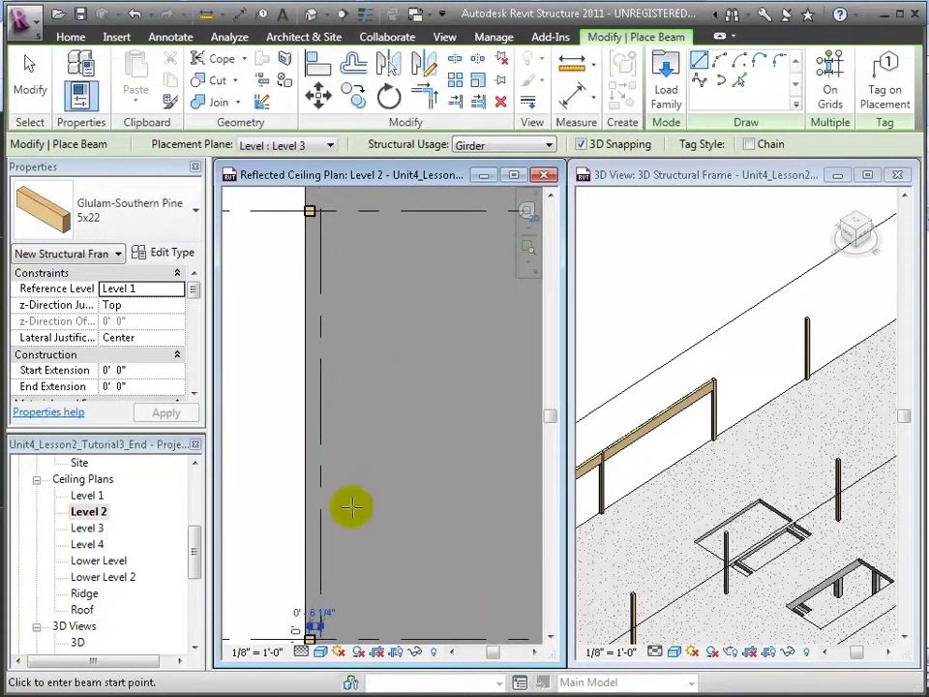
click(309, 629)
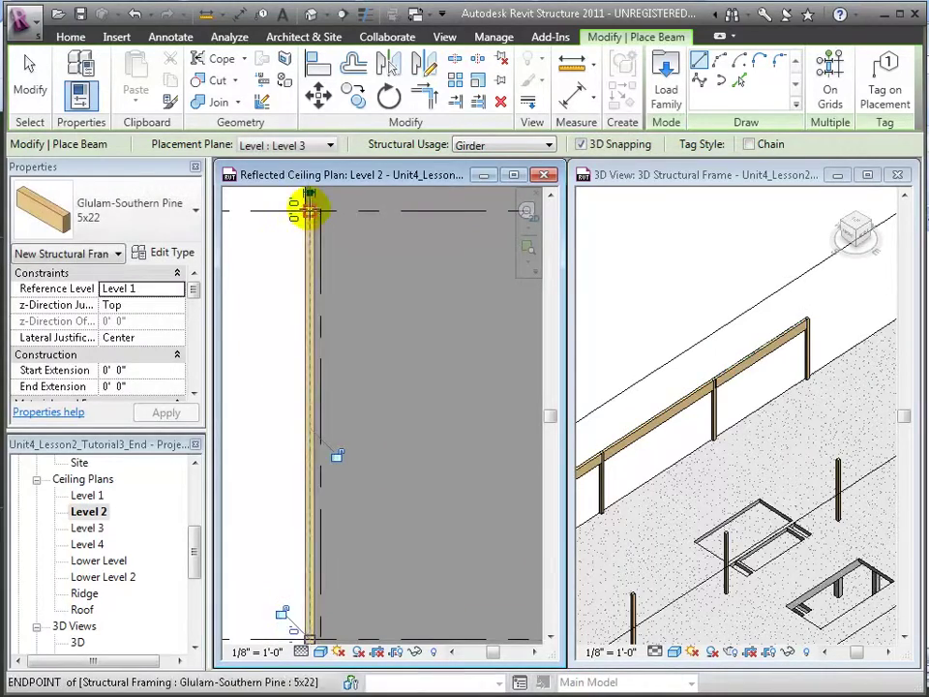
click(308, 208)
scroll(363, 289, down, 2)
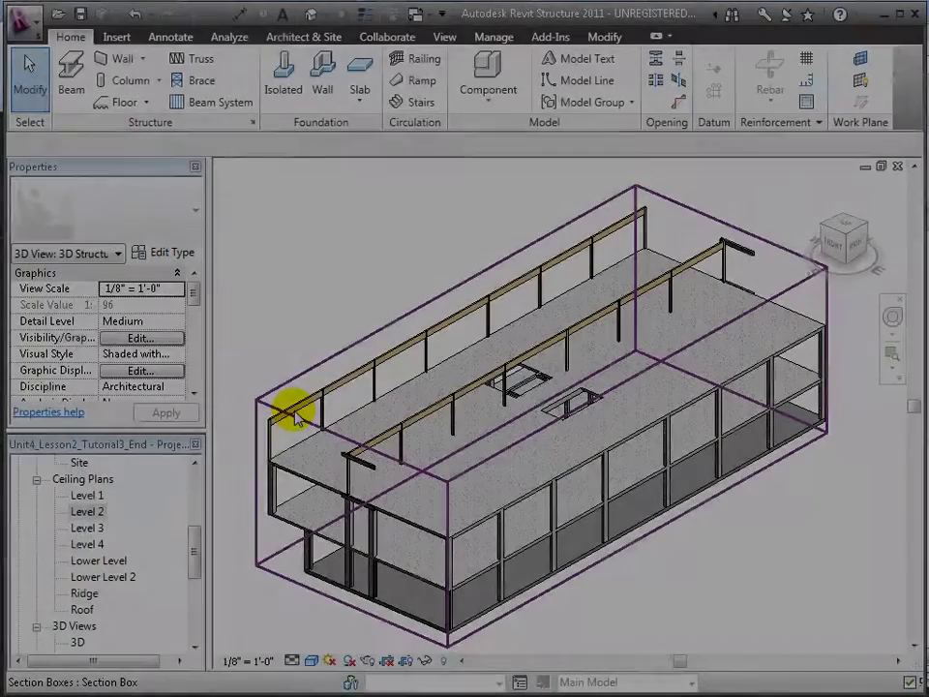
- Select all Glulam-Southern Pine 5x22 girders and set their start level offset to -0' 0 3/4"
right_click(291, 411)
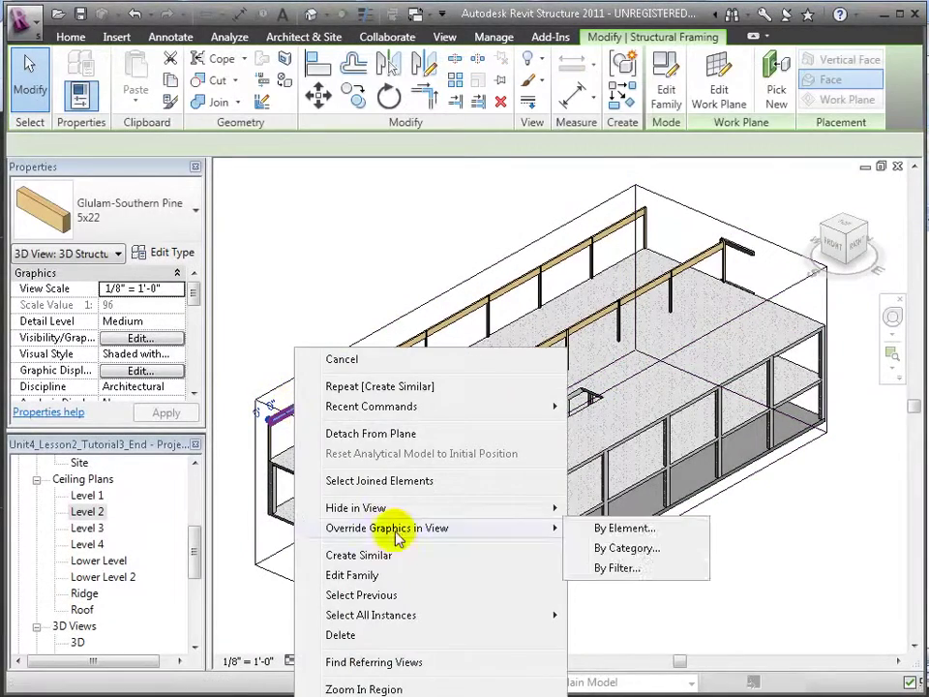
mouse_move(391, 616)
click(605, 670)
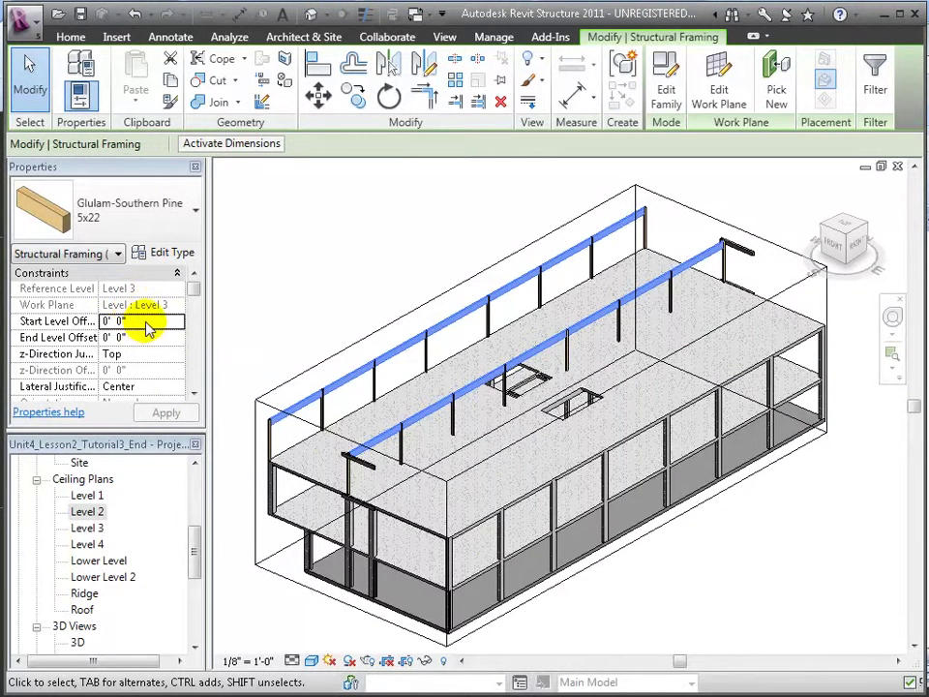
click(147, 324)
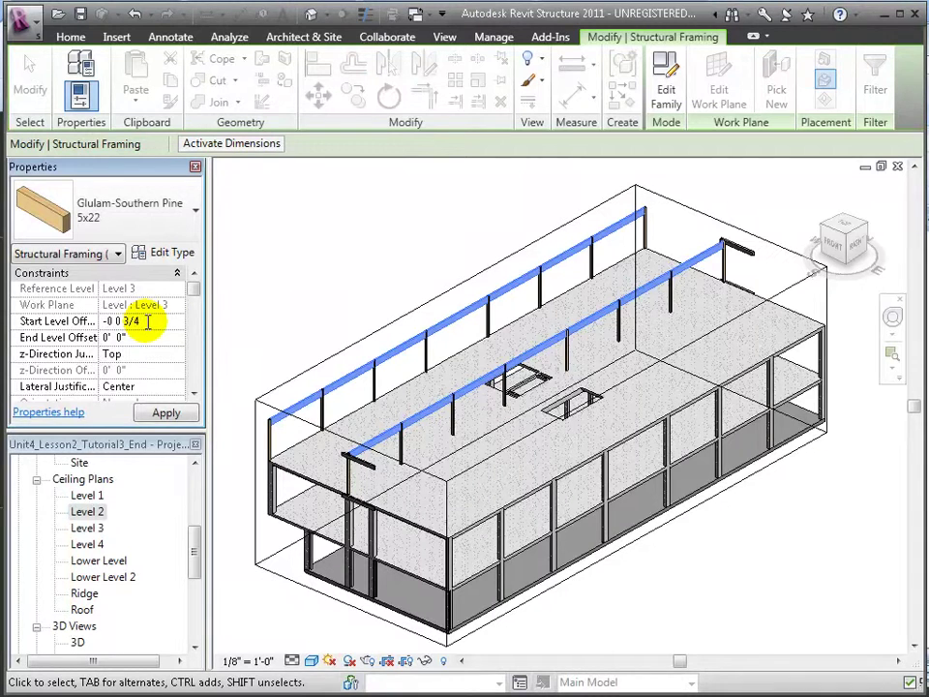
click(89, 324)
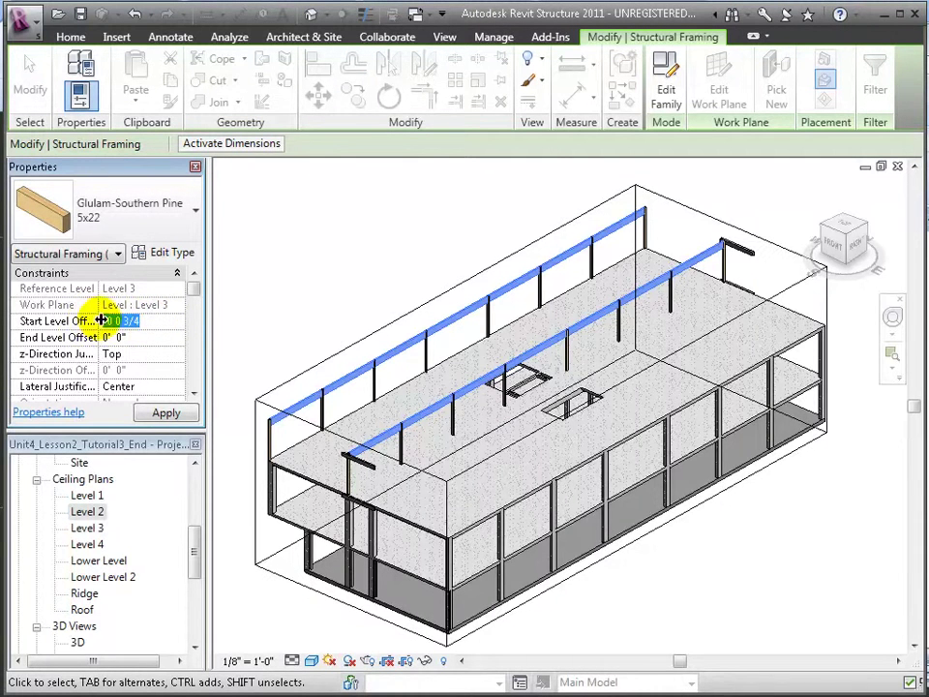
click(137, 338)
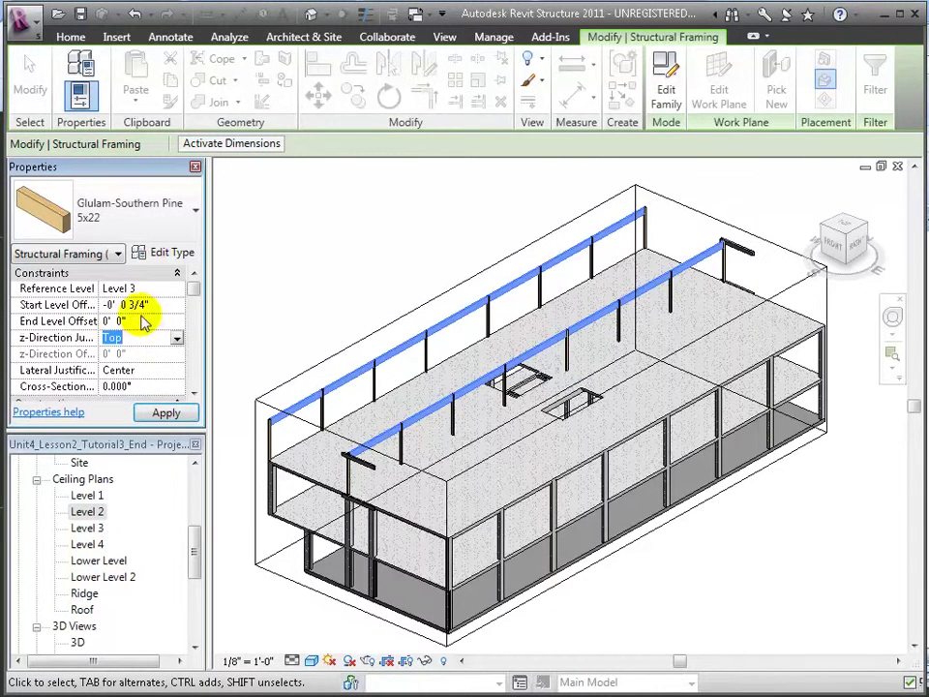
- Set the selected girders' end level offset to -0' 0 3/4", apply it, and check the offsets on the corner girder
click(141, 321)
text(-0 0 3/4)
click(166, 413)
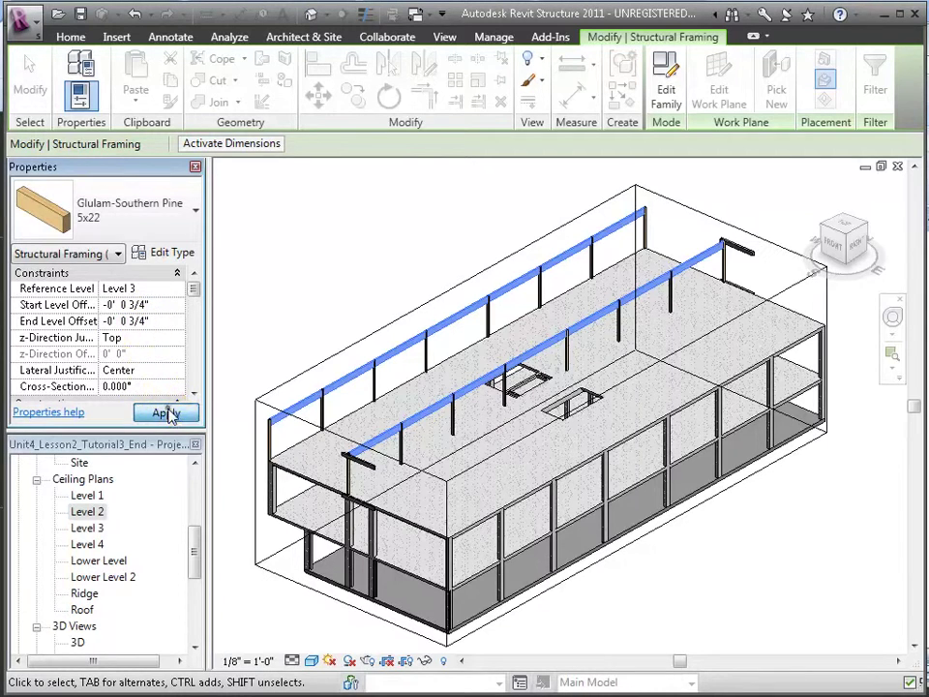
click(322, 301)
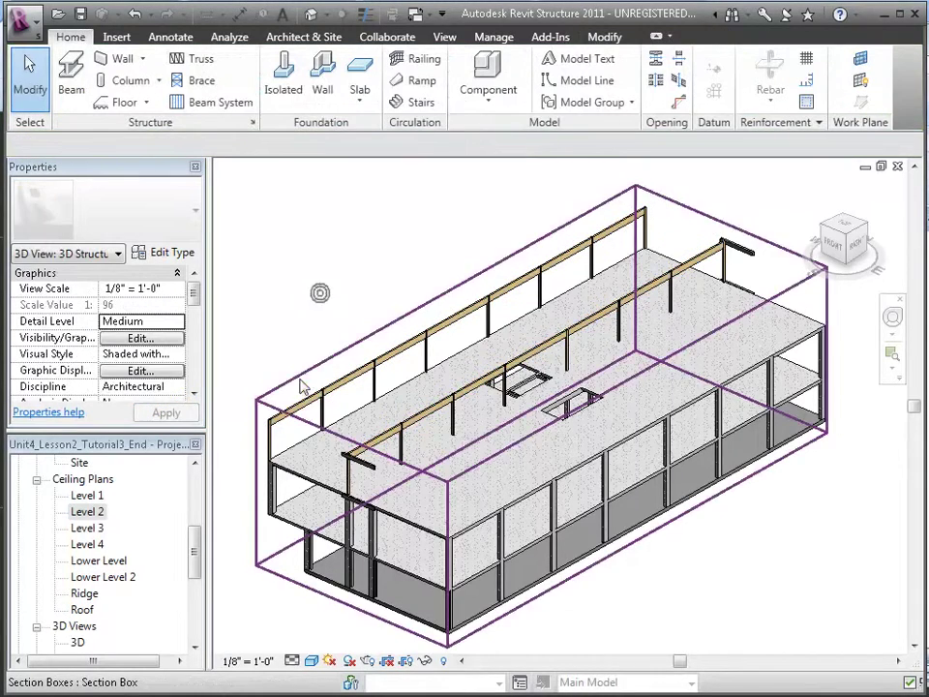
click(307, 413)
scroll(508, 271, up, 4)
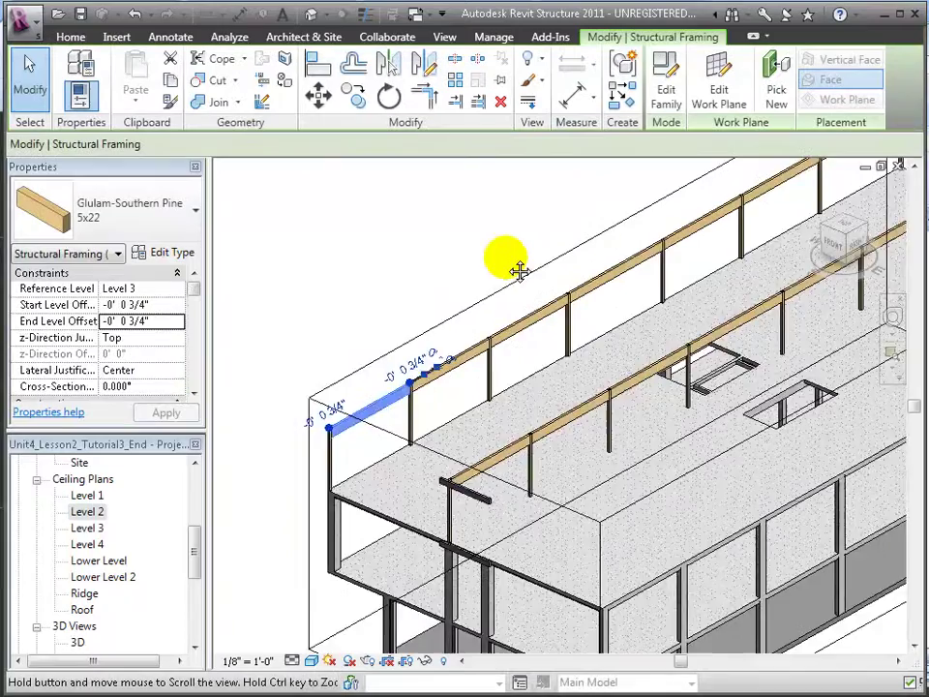
scroll(520, 301, up, 2)
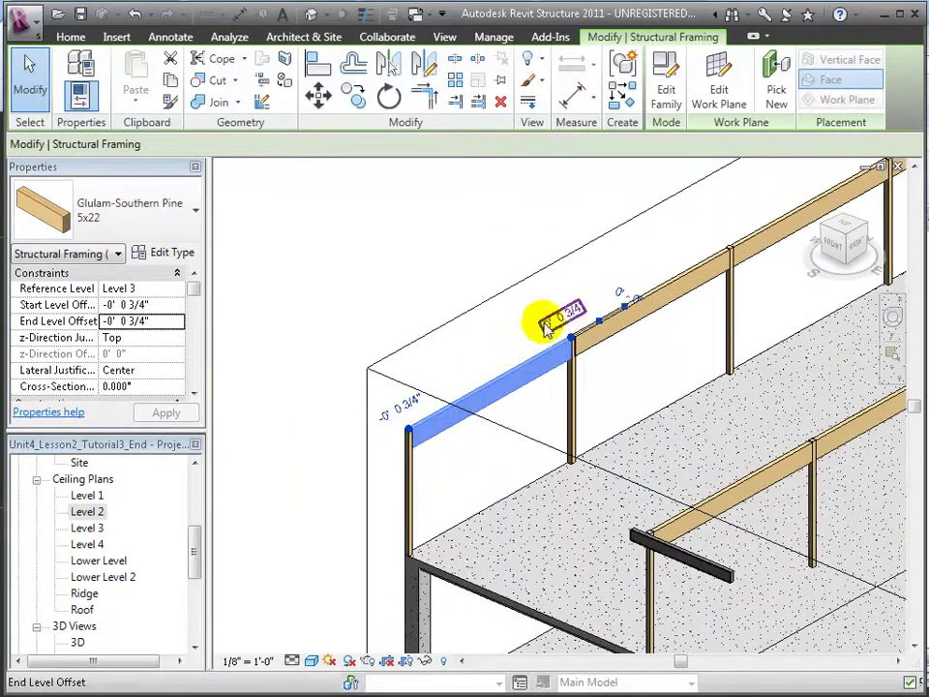
scroll(569, 327, down, 1)
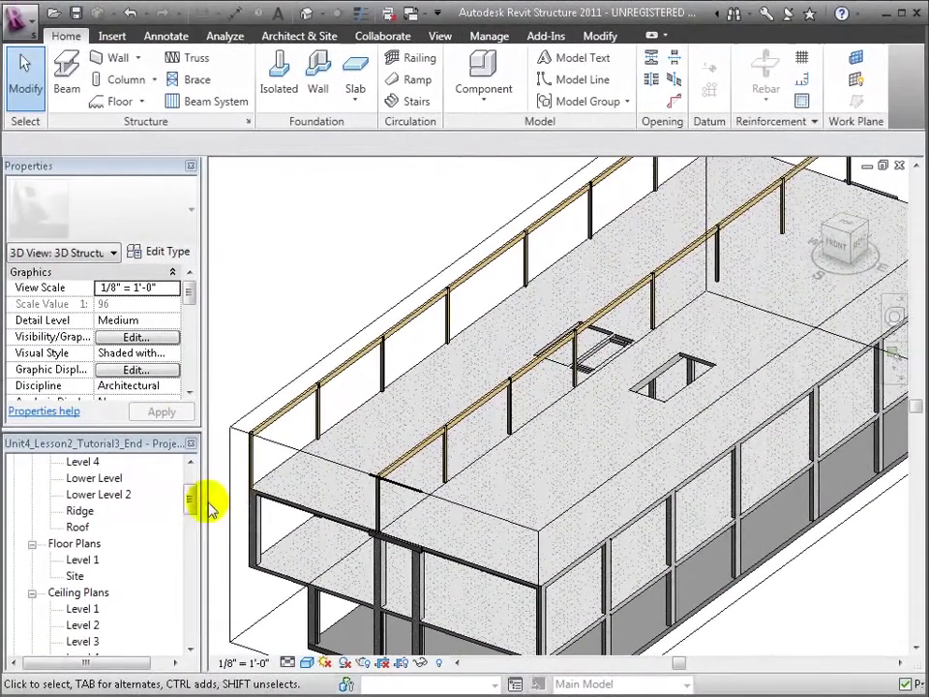
- Start a beam system sketch in the Level 2 ceiling plan, on the Level 3 work plane with an elevation of -0' 0 3/4"
drag(191, 498, 190, 503)
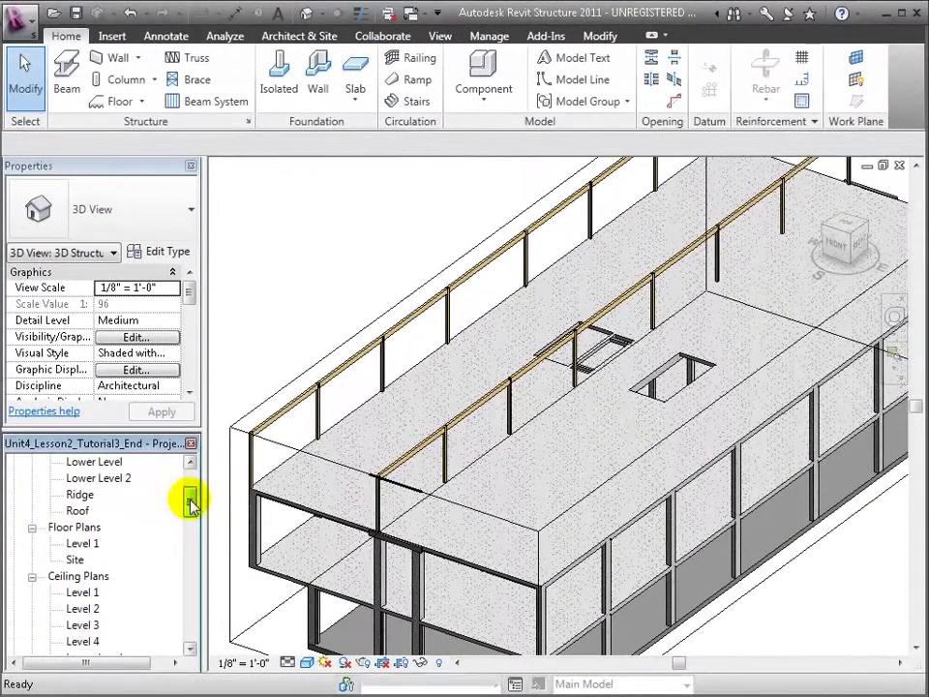
double_click(83, 610)
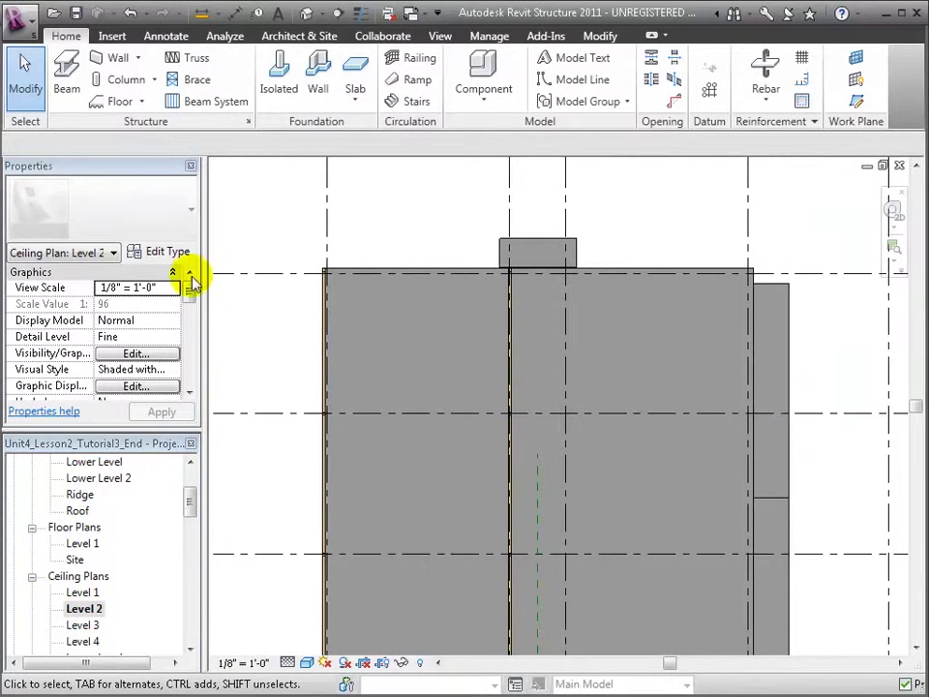
click(191, 104)
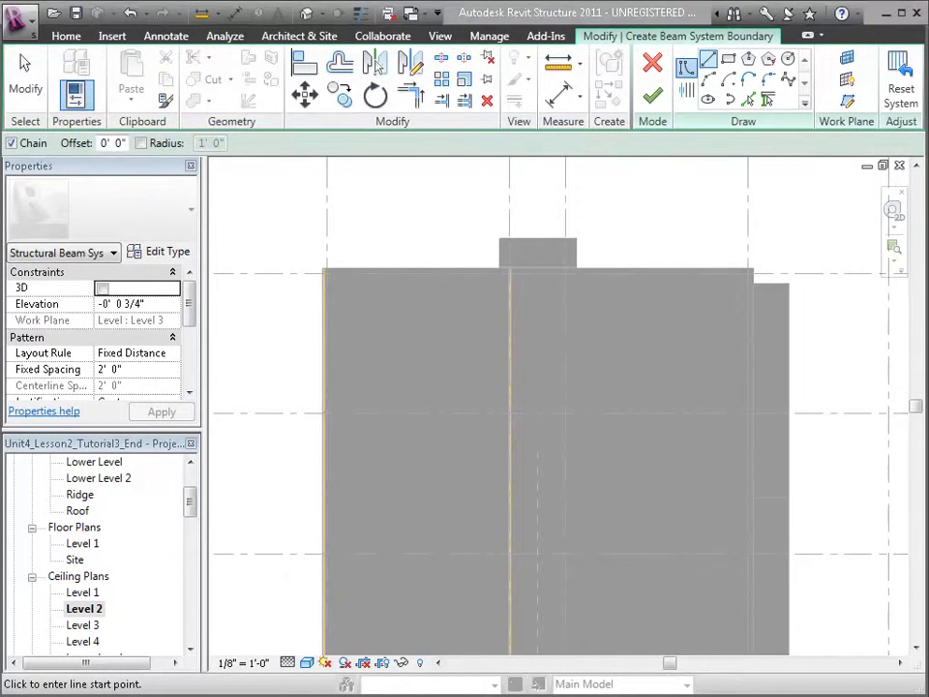
click(847, 60)
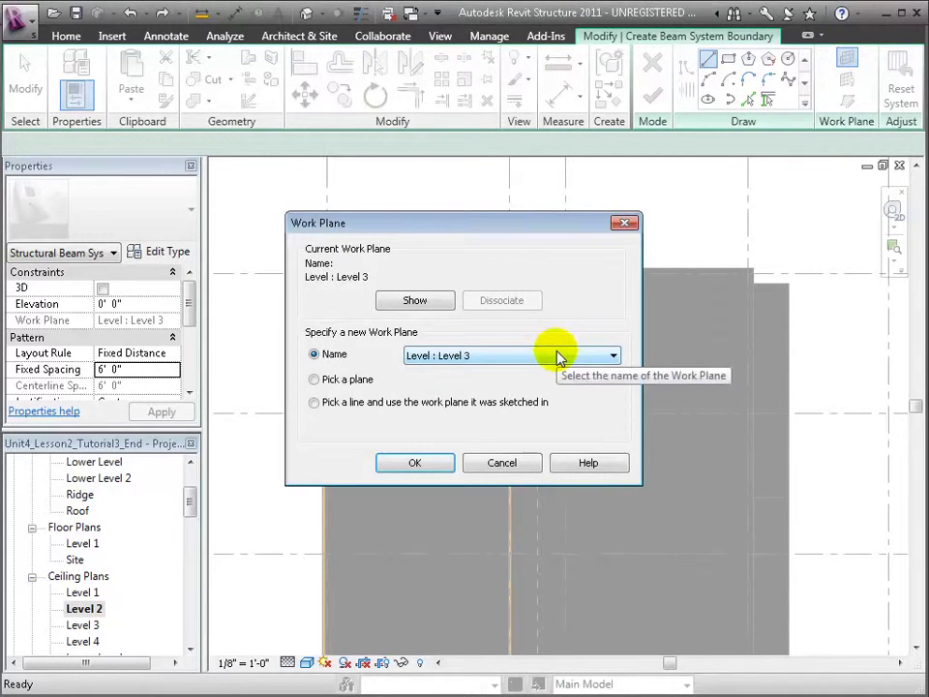
click(415, 464)
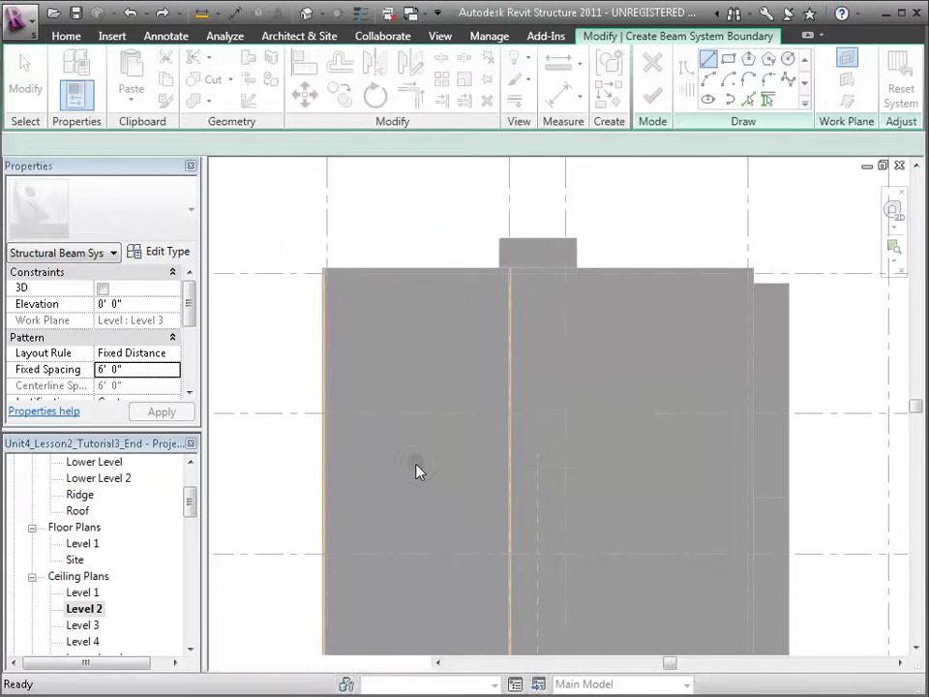
click(128, 303)
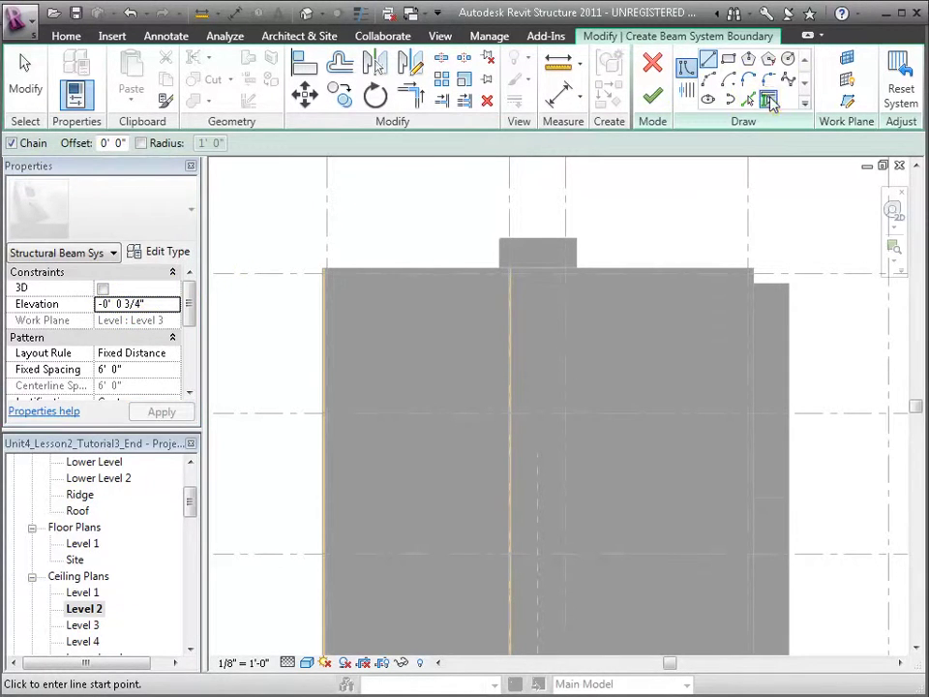
- Add beam system boundary lines from the supporting girders on grids A and B in the upper end bay of the plan
click(769, 102)
click(325, 346)
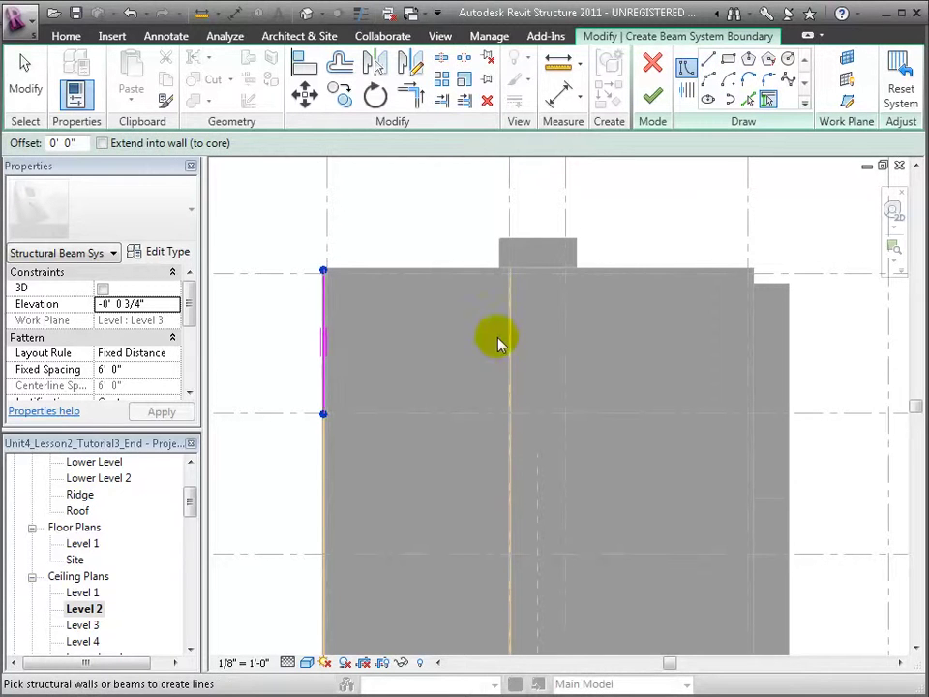
click(512, 345)
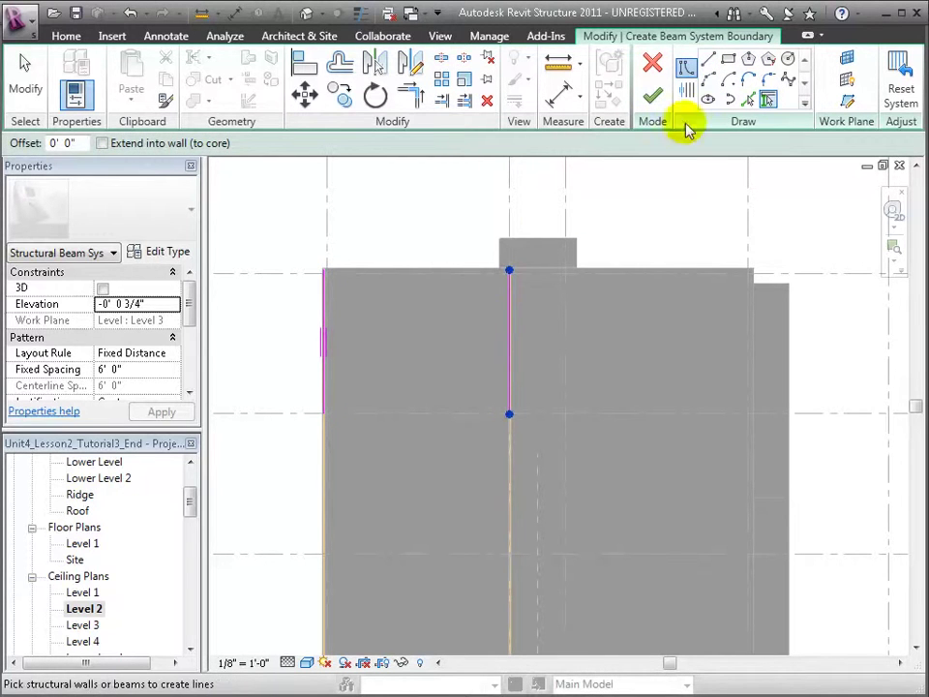
- Add boundary lines along the outer edges of the stepped shaft opening beside the grid B girders
click(750, 100)
middle_drag(459, 271, 416, 581)
click(429, 571)
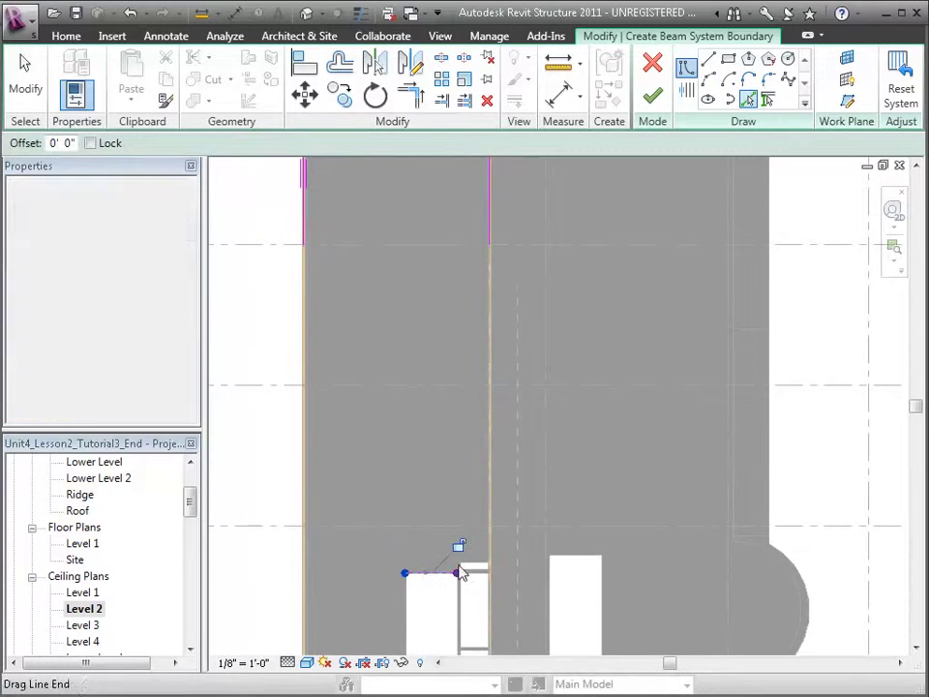
click(473, 563)
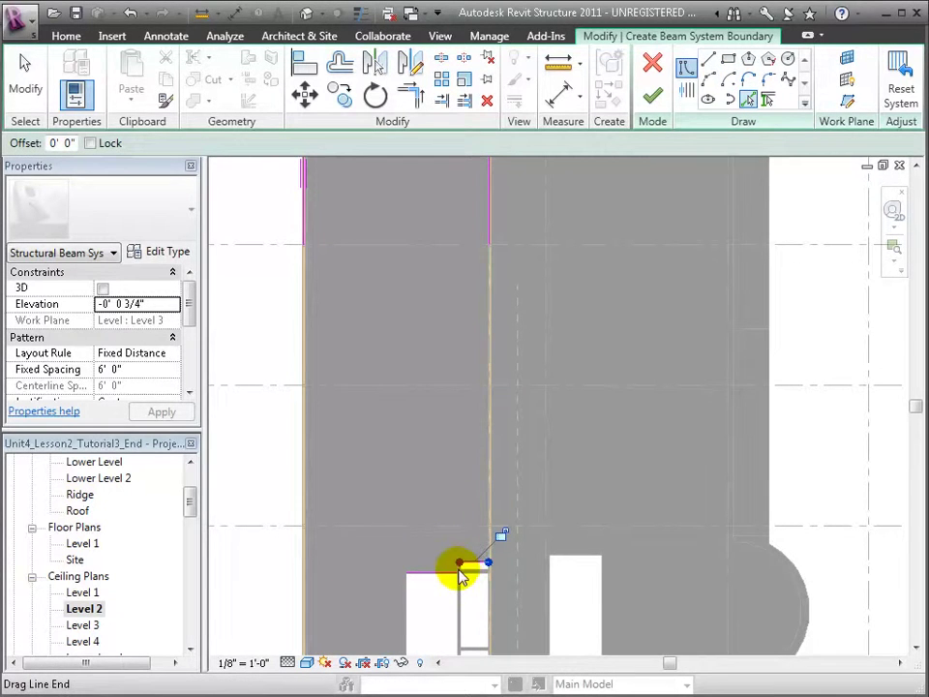
scroll(461, 576, up, 2)
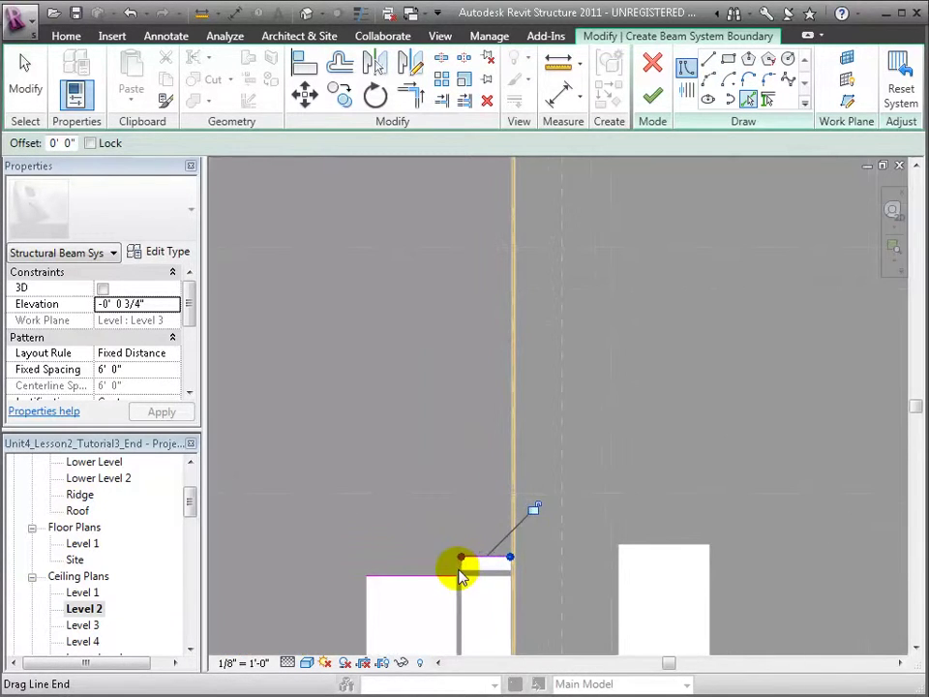
click(367, 616)
mouse_move(369, 616)
middle_down()
mouse_move(399, 430)
mouse_move(399, 367)
middle_up()
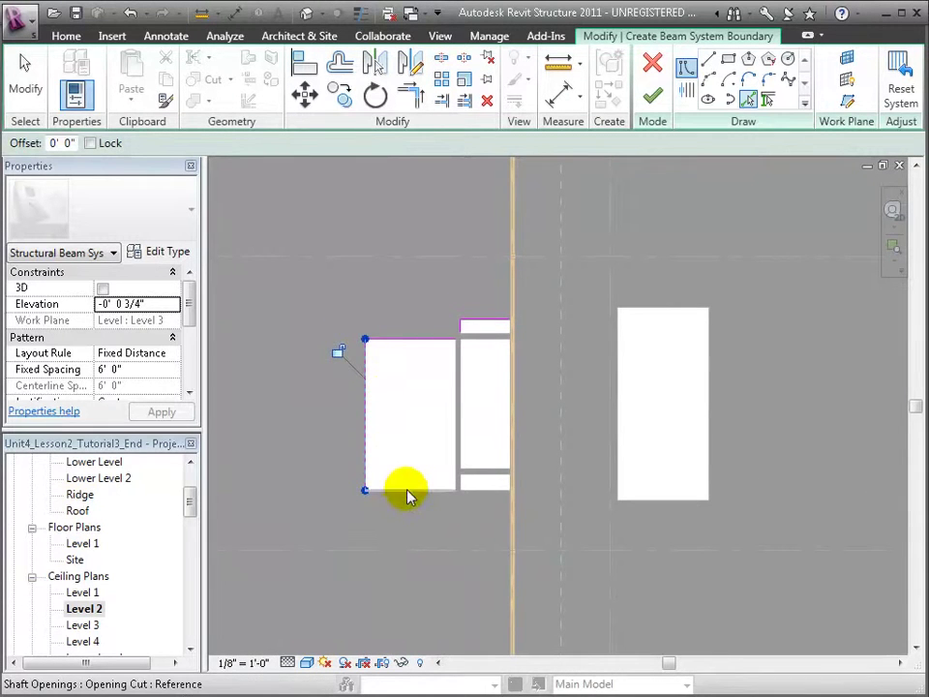
click(407, 493)
middle_drag(444, 581, 532, 328)
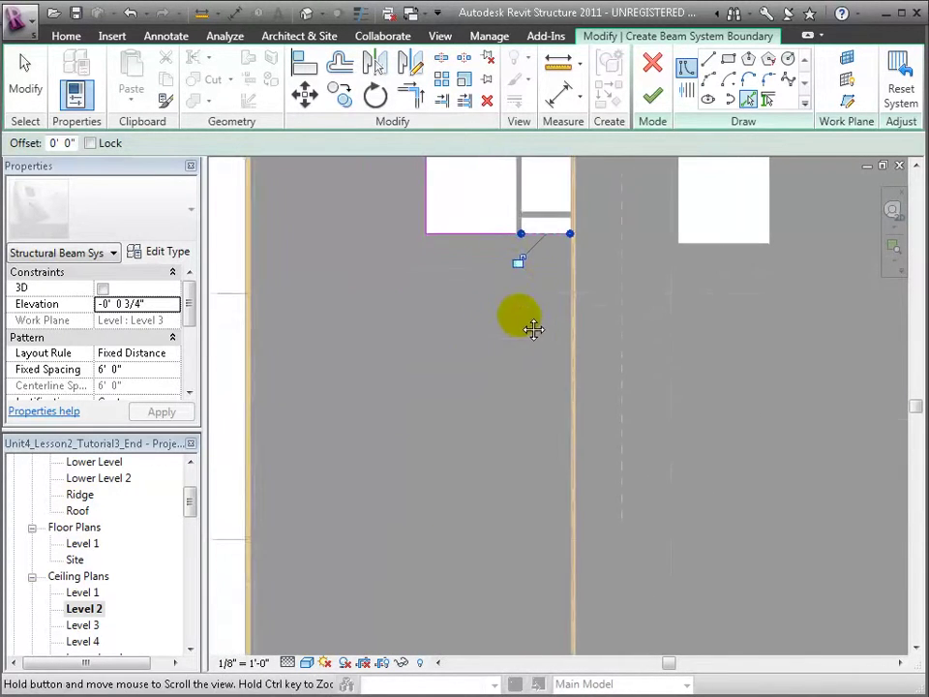
- Add boundary lines from the supporting girders on grids A and B in the lower end bay of the plan
scroll(531, 328, down, 3)
click(767, 100)
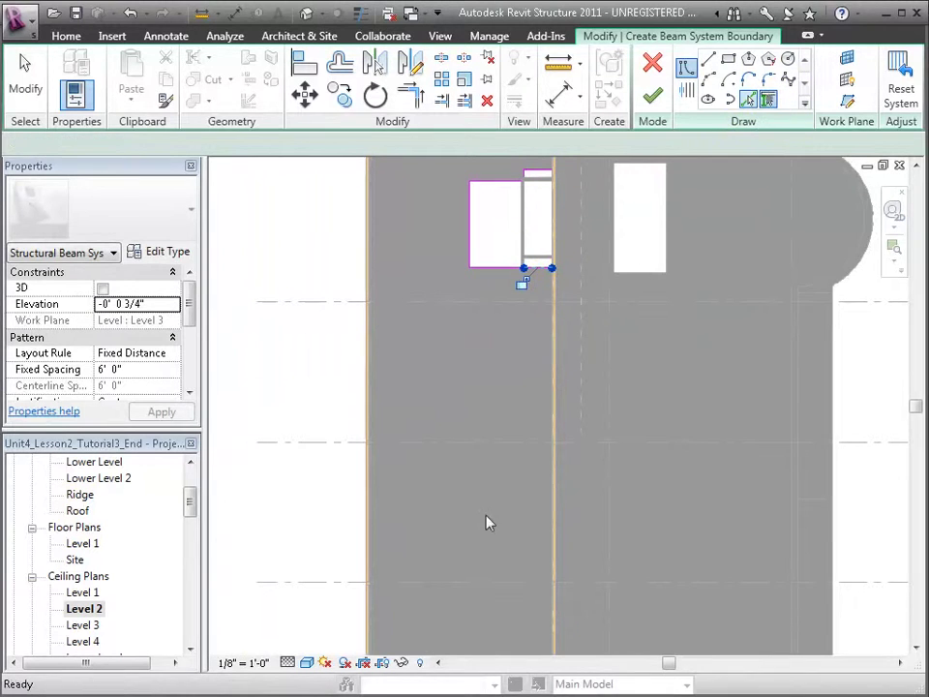
click(367, 631)
click(554, 631)
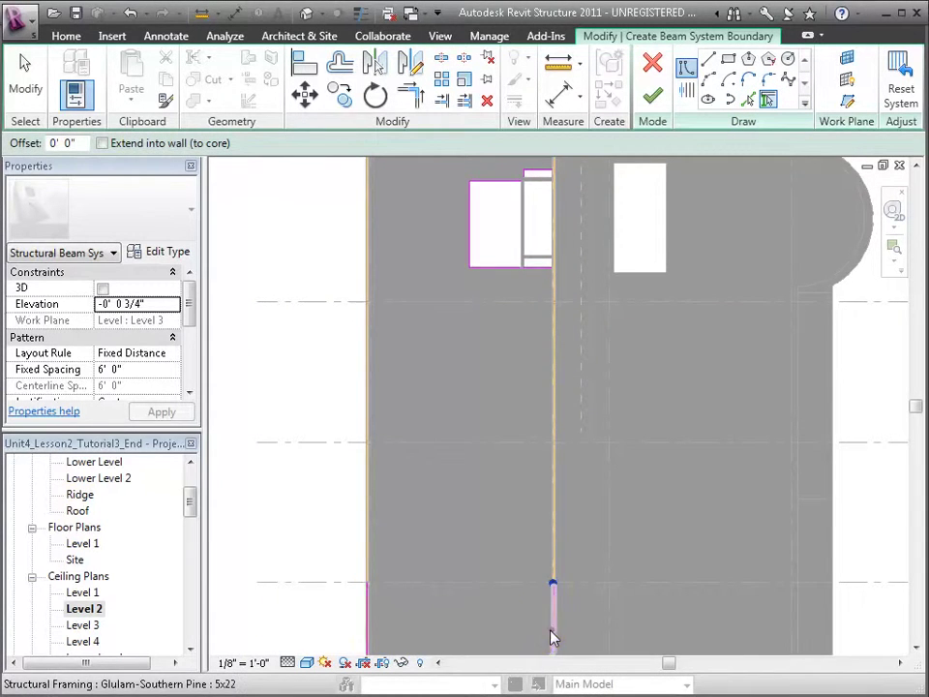
mouse_move(554, 634)
middle_down()
mouse_move(489, 564)
mouse_move(484, 431)
middle_up()
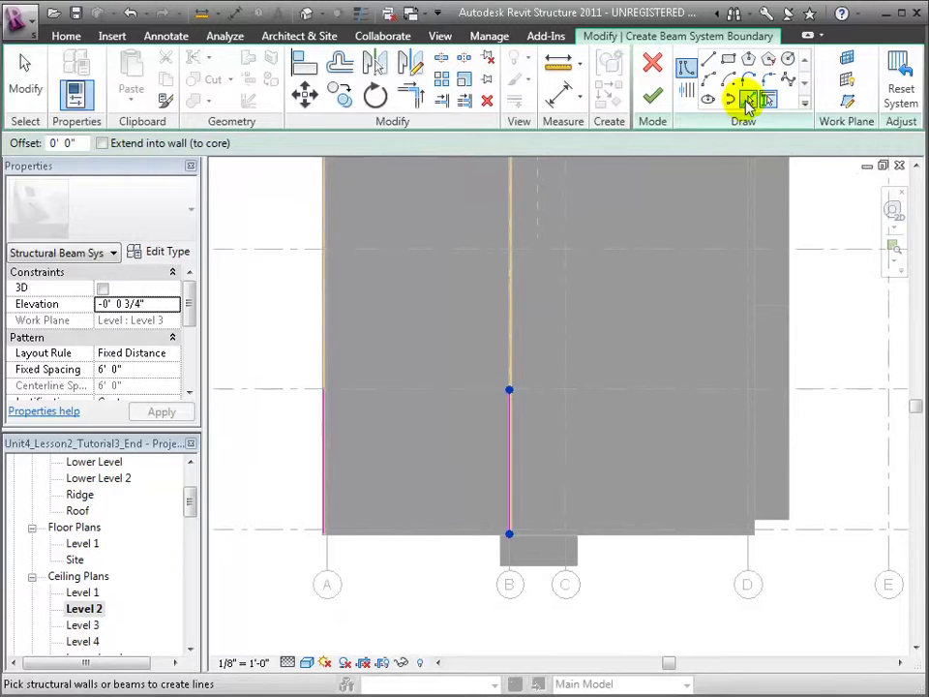
- Add a boundary line along the floor's lower edge and trim it to the boundary lines on grids A and B
click(748, 100)
click(426, 538)
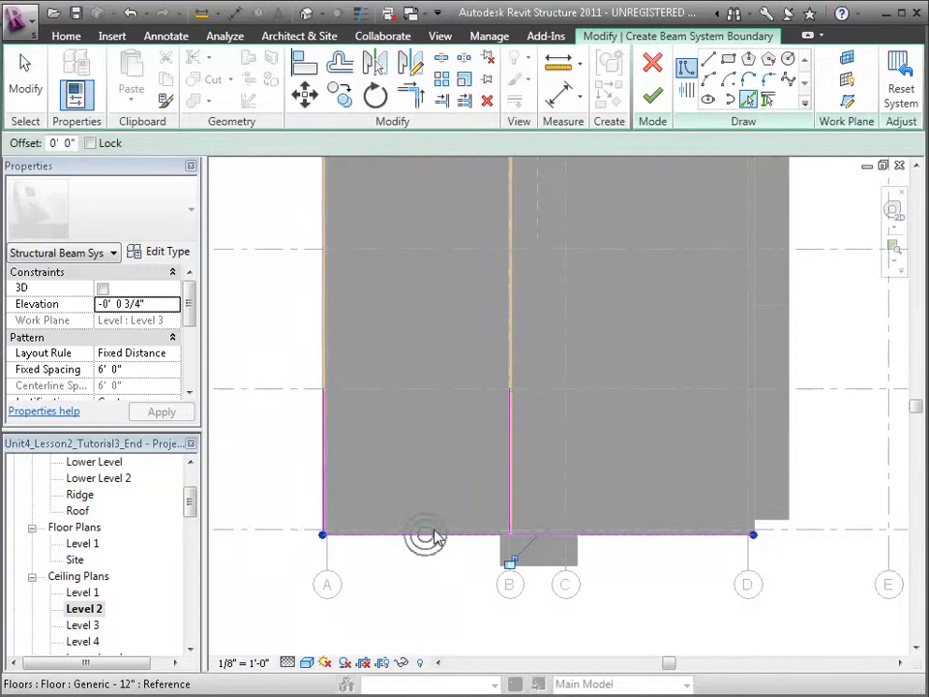
click(410, 97)
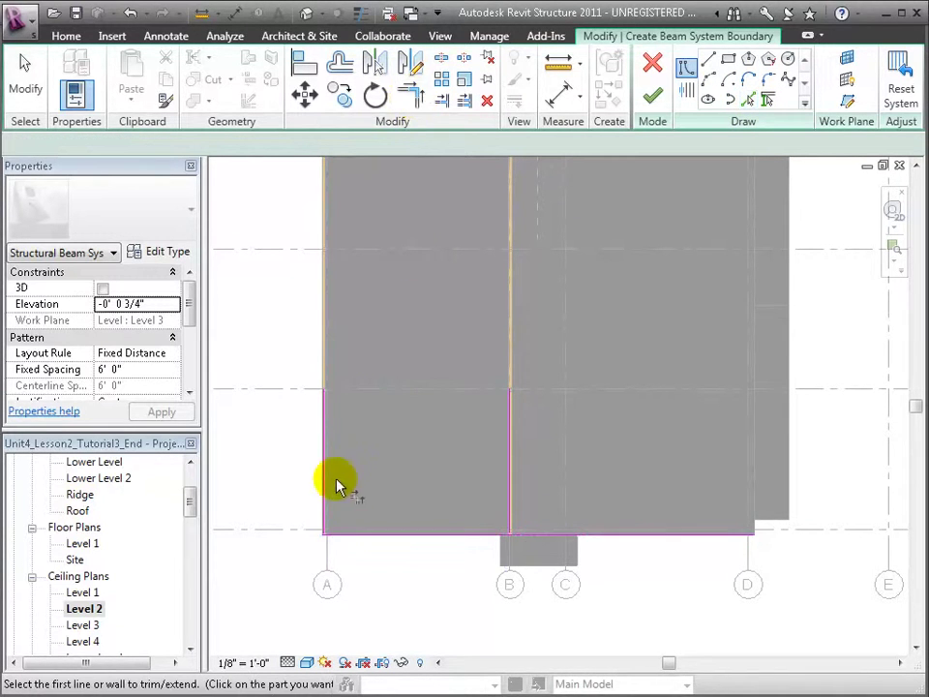
scroll(337, 484, up, 2)
click(312, 532)
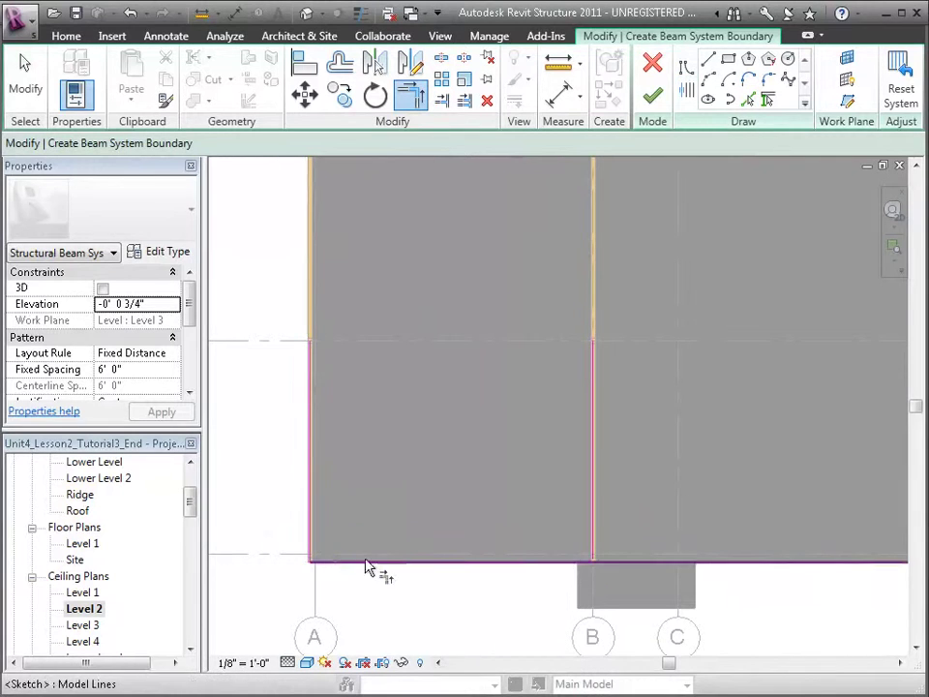
click(366, 564)
click(579, 559)
click(590, 517)
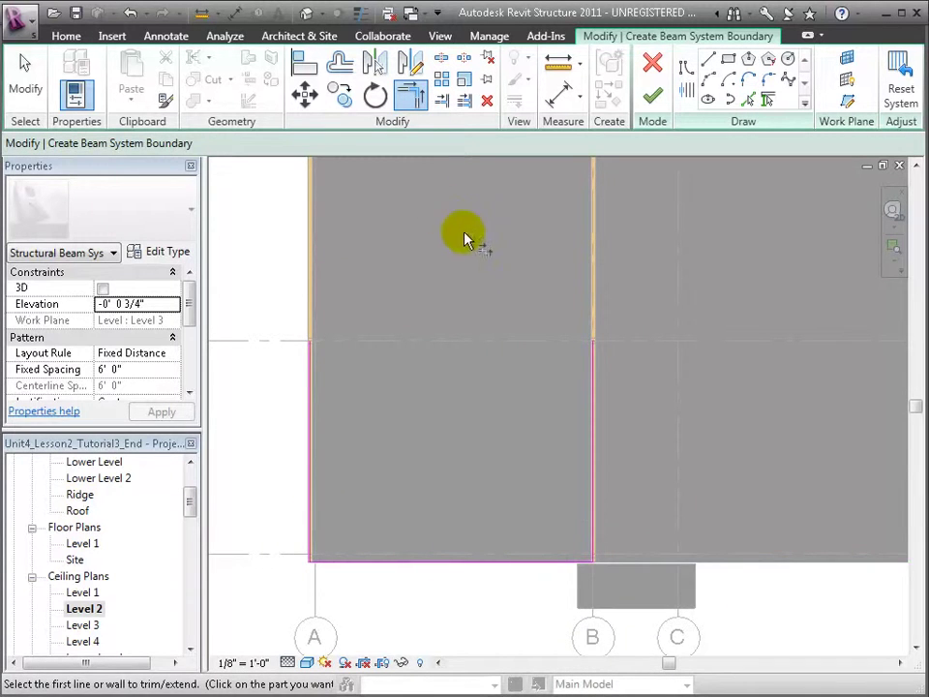
- Join the lower grid B boundary line to the shaft opening's lower edge and close the opening's stepped outline
mouse_move(464, 240)
middle_down()
mouse_move(473, 439)
mouse_move(460, 507)
middle_up()
scroll(454, 499, down, 2)
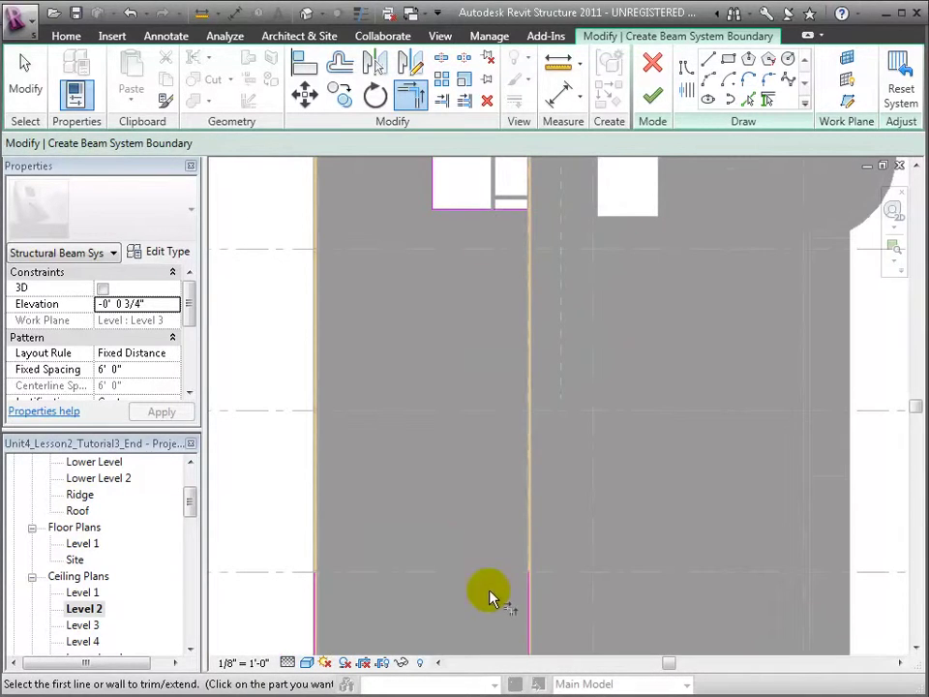
click(530, 601)
click(520, 221)
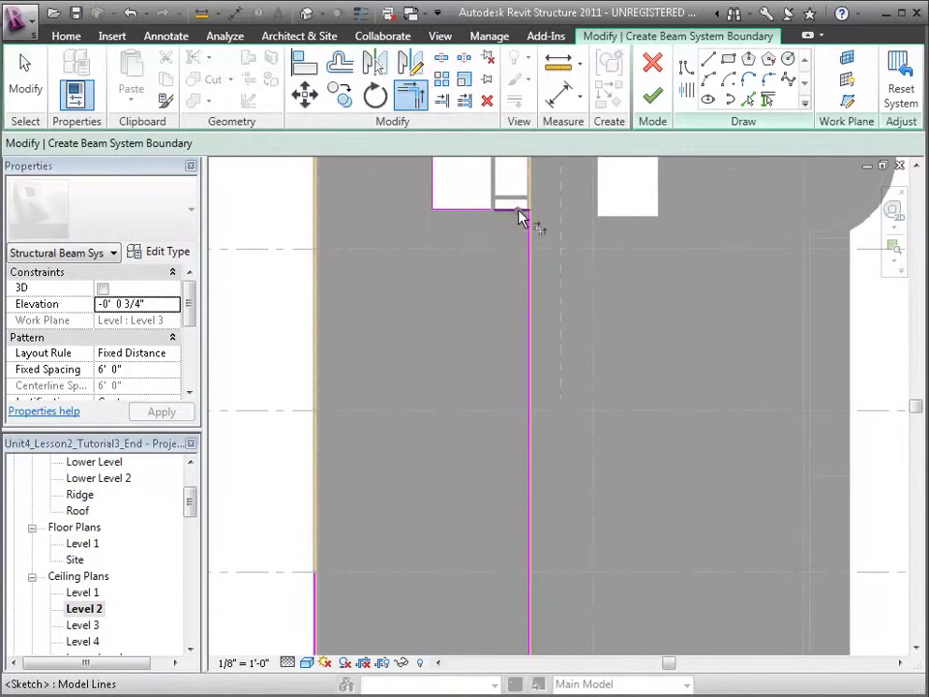
middle_drag(425, 251, 405, 473)
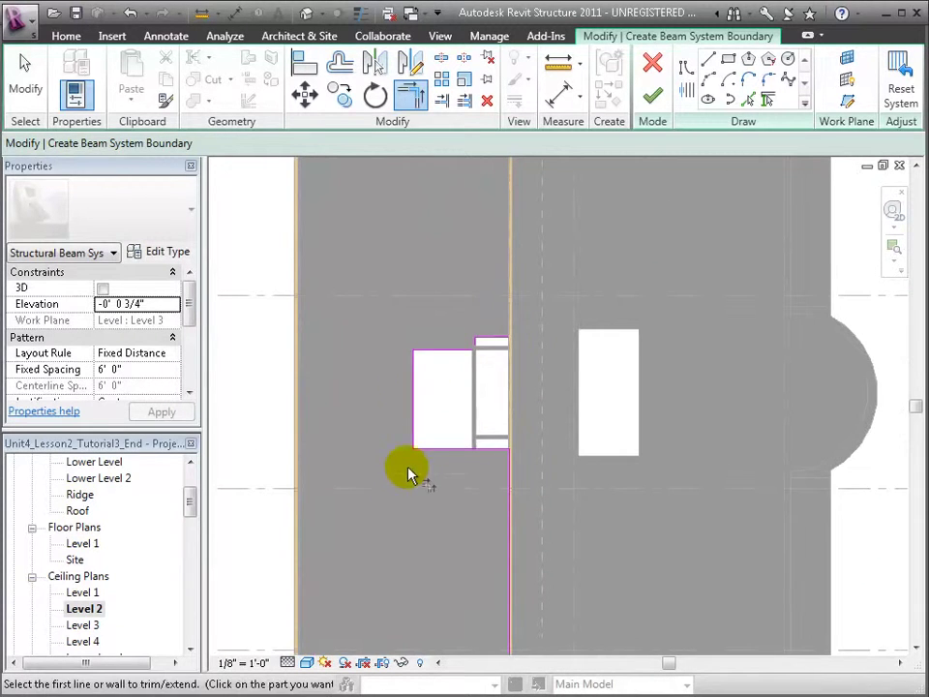
click(417, 365)
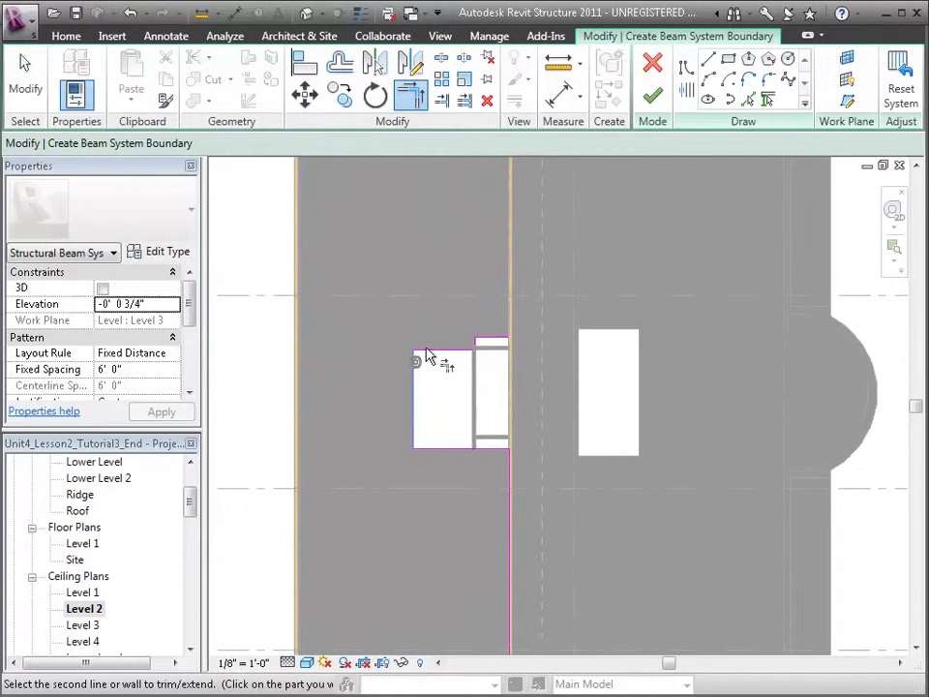
click(481, 344)
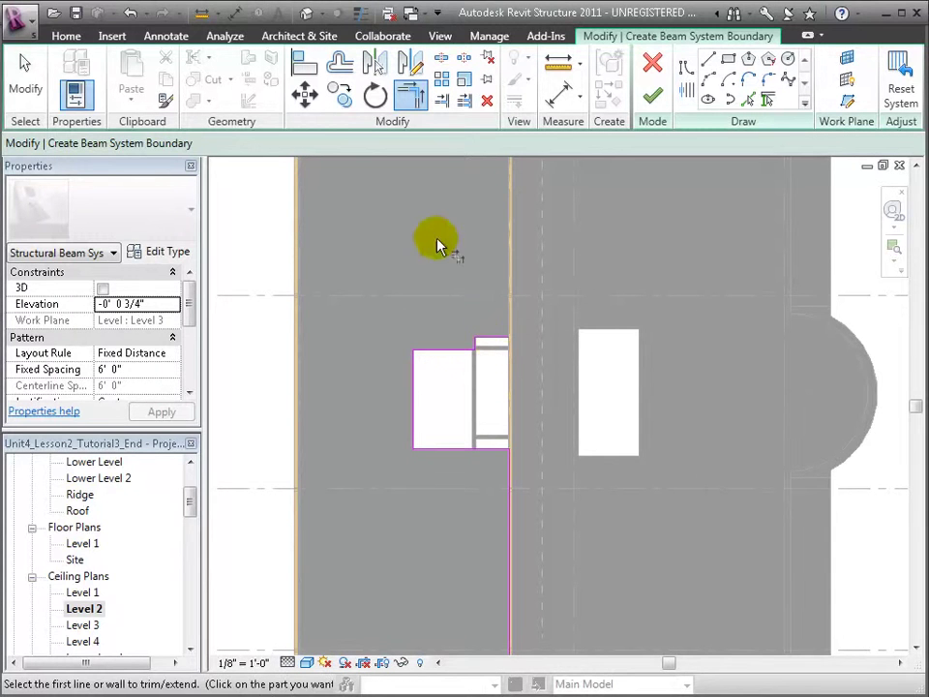
- Extend the upper grid B boundary line down to meet the shaft opening's upper edge
middle_drag(438, 245, 359, 479)
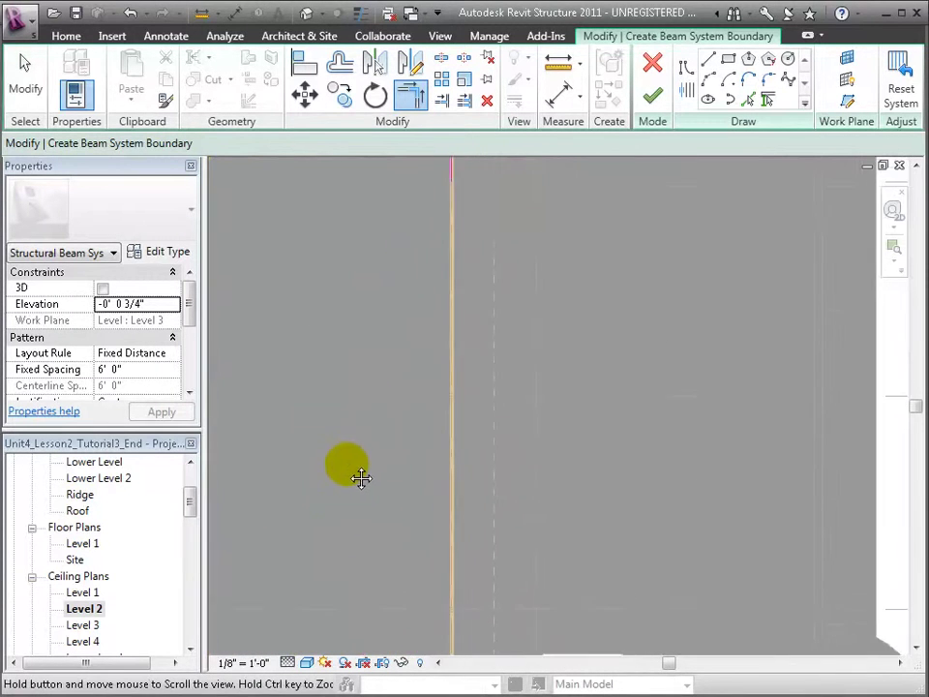
scroll(355, 485, down, 1)
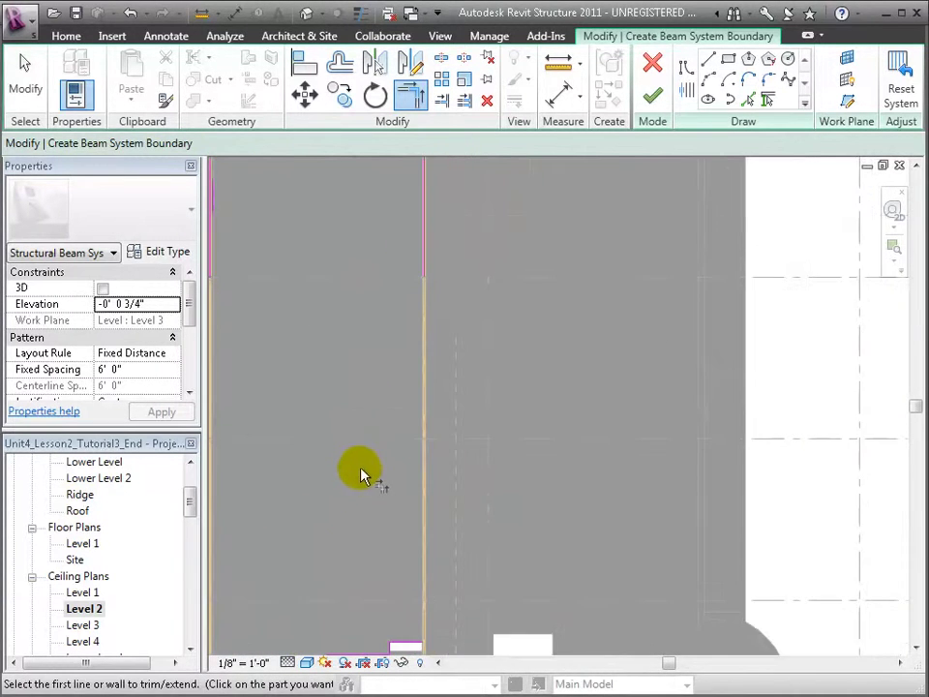
click(420, 266)
click(419, 647)
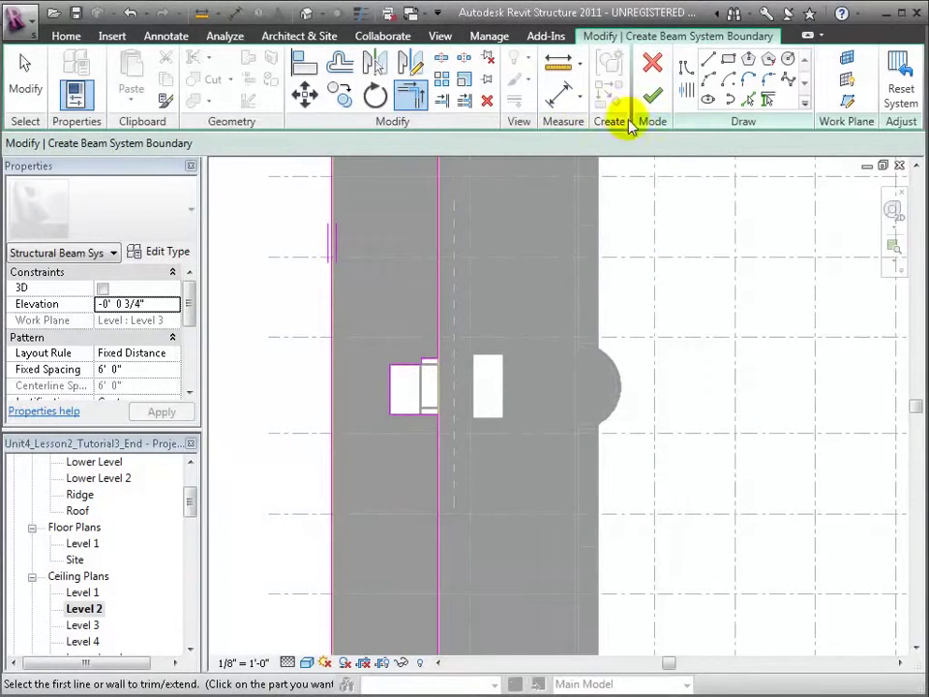
- Set the beam direction parallel to the boundary line along the floor's lower edge between grids A and B
click(687, 91)
middle_drag(534, 584, 513, 436)
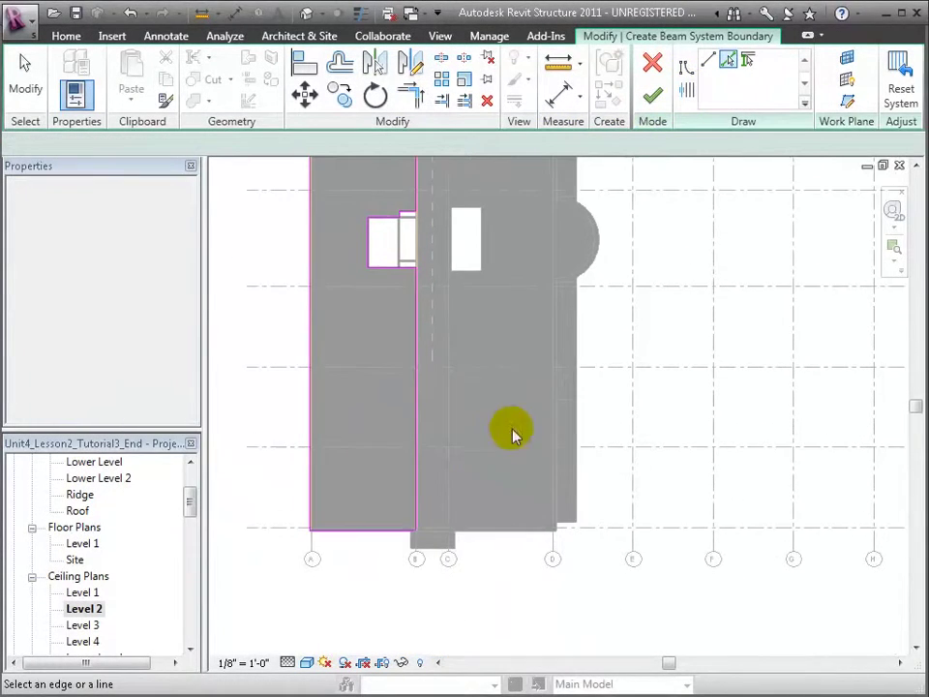
scroll(380, 539, up, 5)
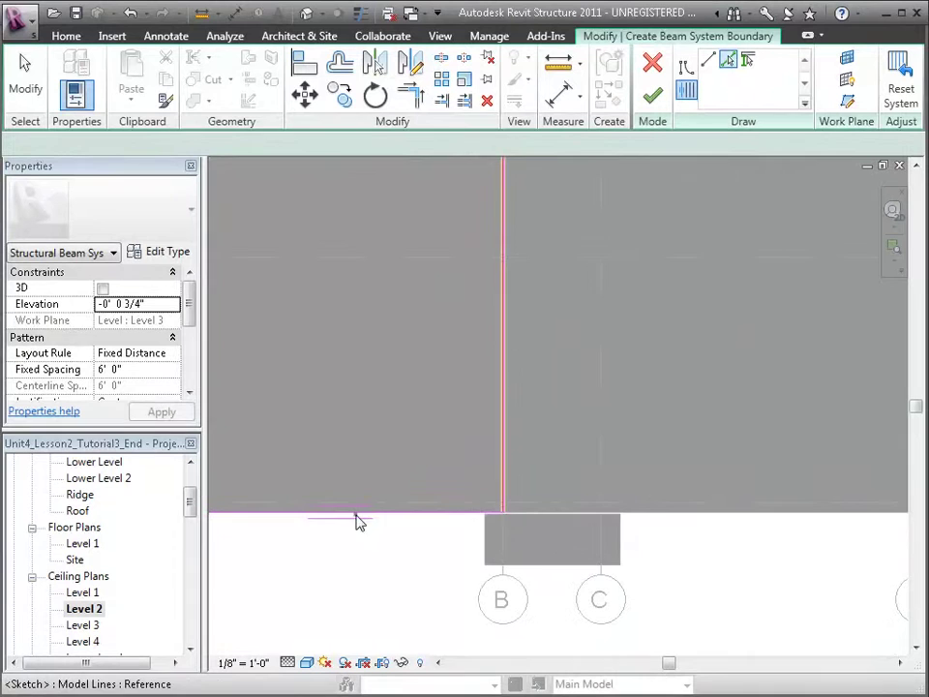
middle_drag(352, 430, 512, 466)
scroll(507, 401, down, 2)
middle_drag(506, 401, 452, 606)
scroll(439, 270, down, 1)
middle_drag(440, 270, 415, 478)
scroll(428, 401, down, 2)
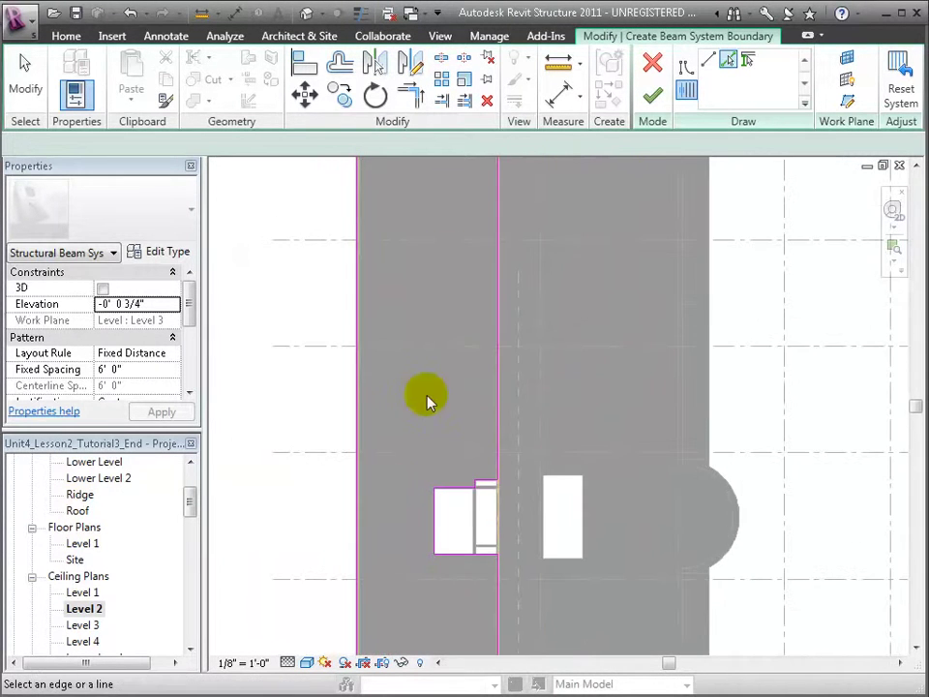
mouse_move(428, 402)
middle_down()
mouse_move(430, 348)
mouse_move(418, 365)
middle_up()
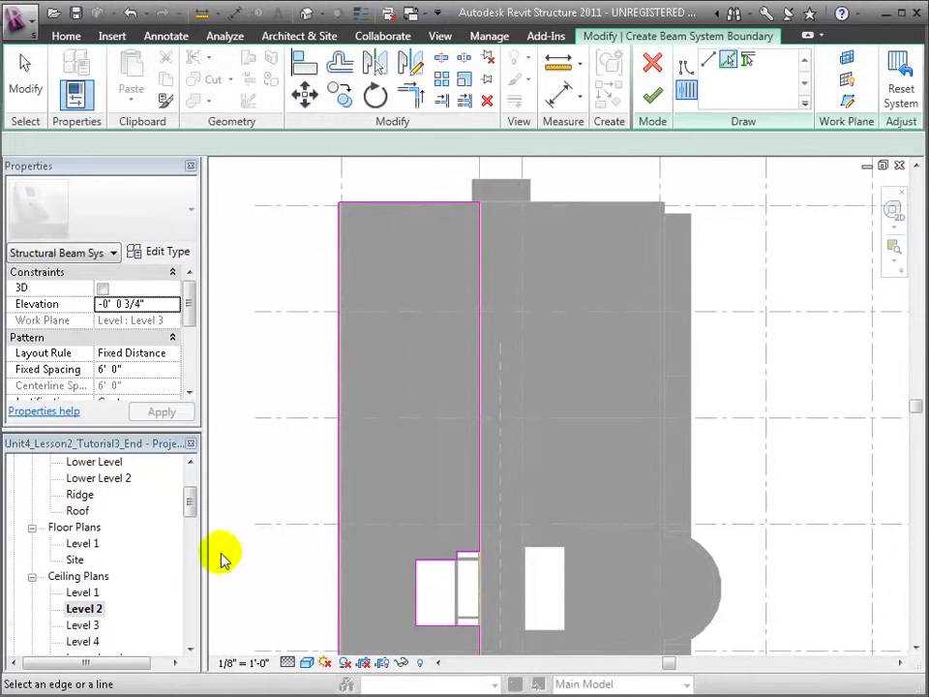
- Set the beam system's fixed spacing to 2' 0" and review the beam types available for it
drag(188, 292, 192, 314)
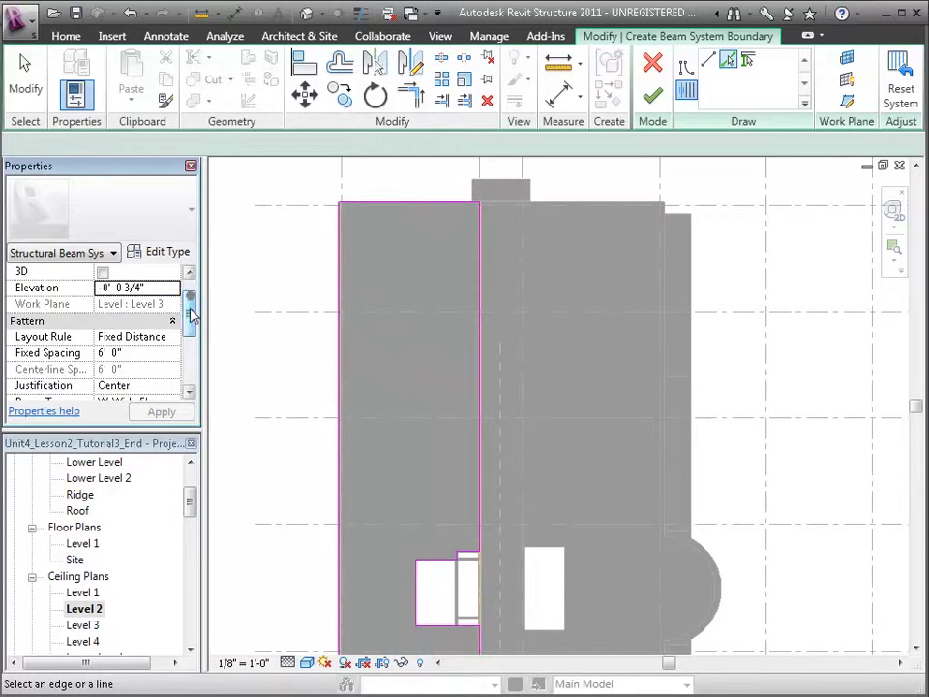
click(133, 352)
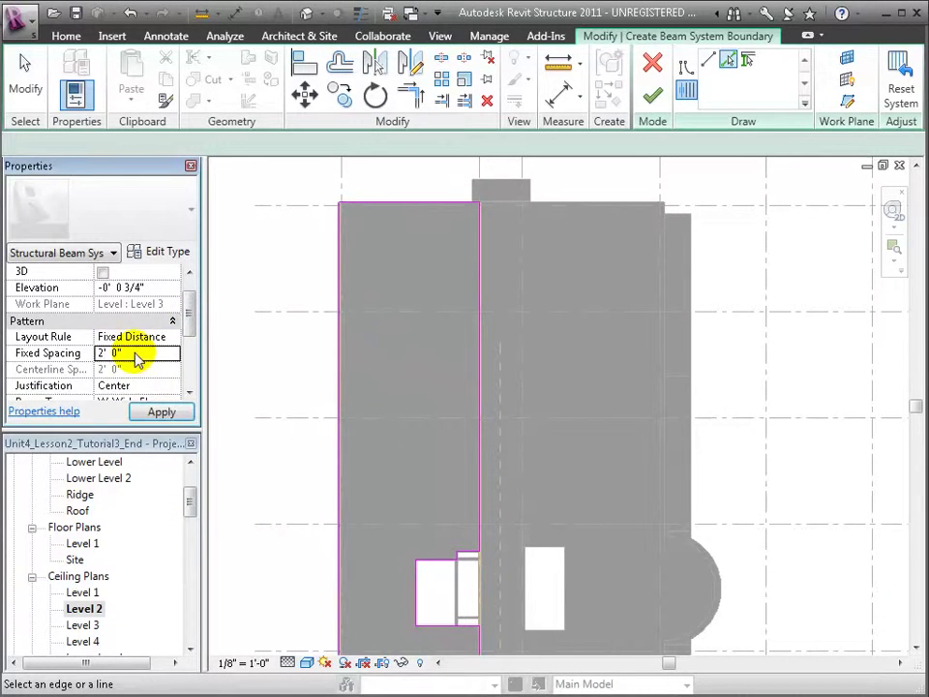
scroll(143, 366, down, 1)
click(177, 355)
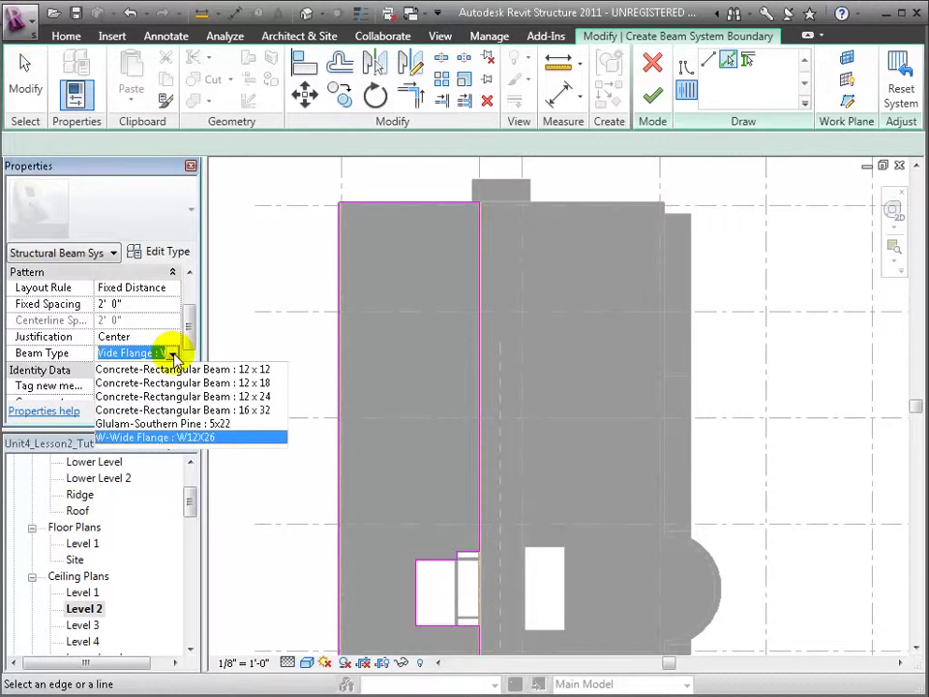
click(172, 354)
- Load the 14" and 16" types of the TJL Wood Open Web Joist family from the library's Structural, Framing, Wood folder
click(112, 36)
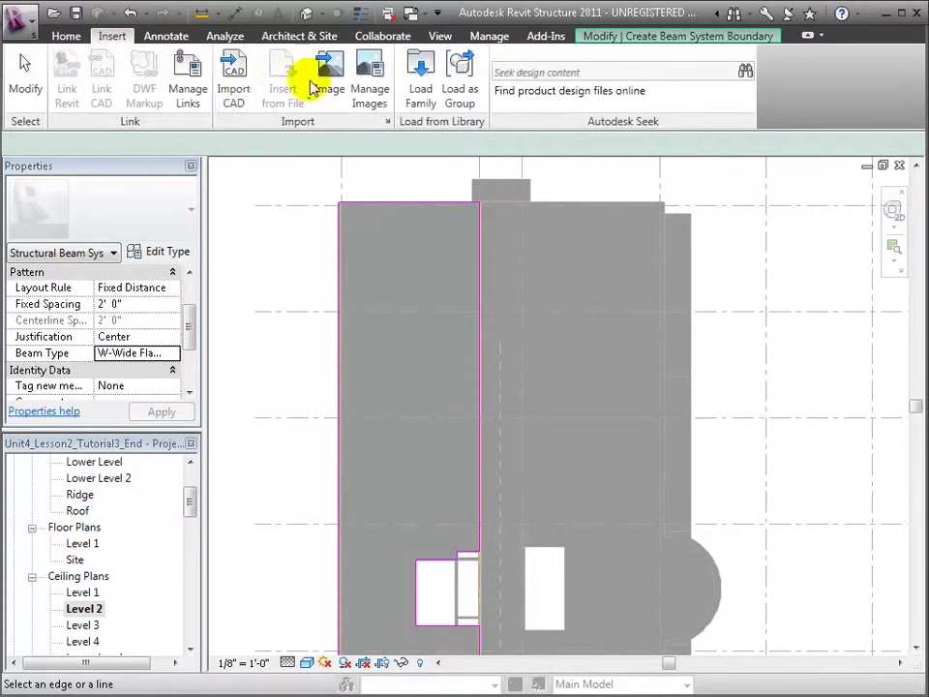
click(421, 82)
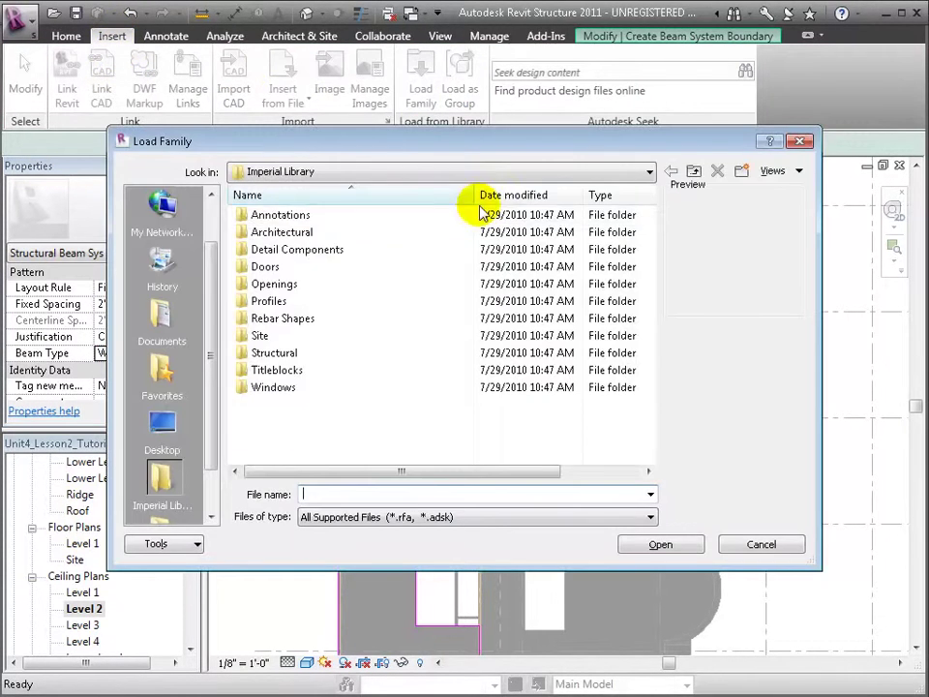
double_click(298, 354)
double_click(304, 287)
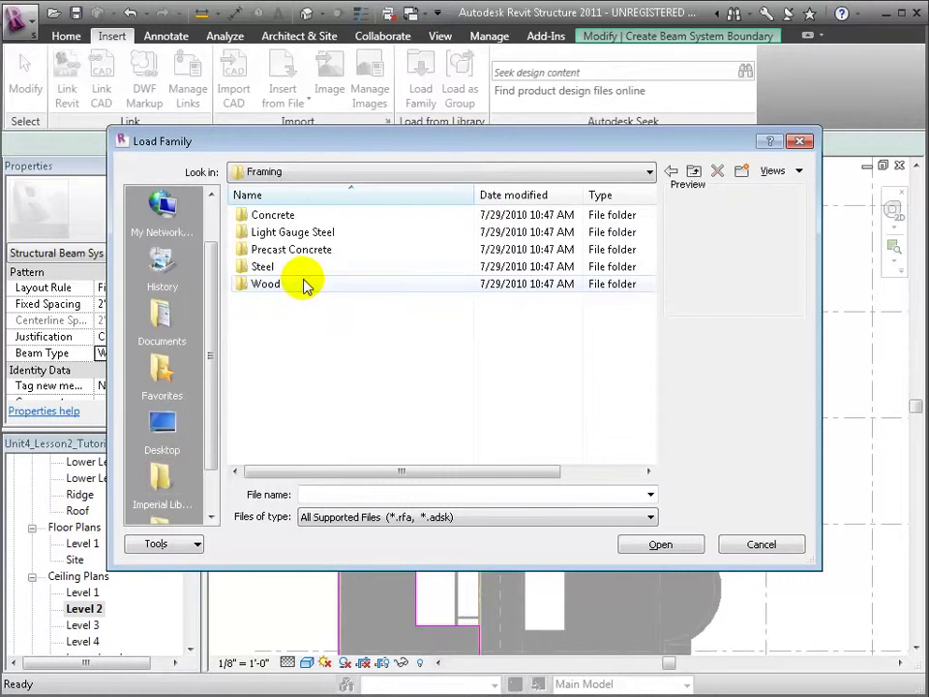
double_click(303, 284)
click(307, 318)
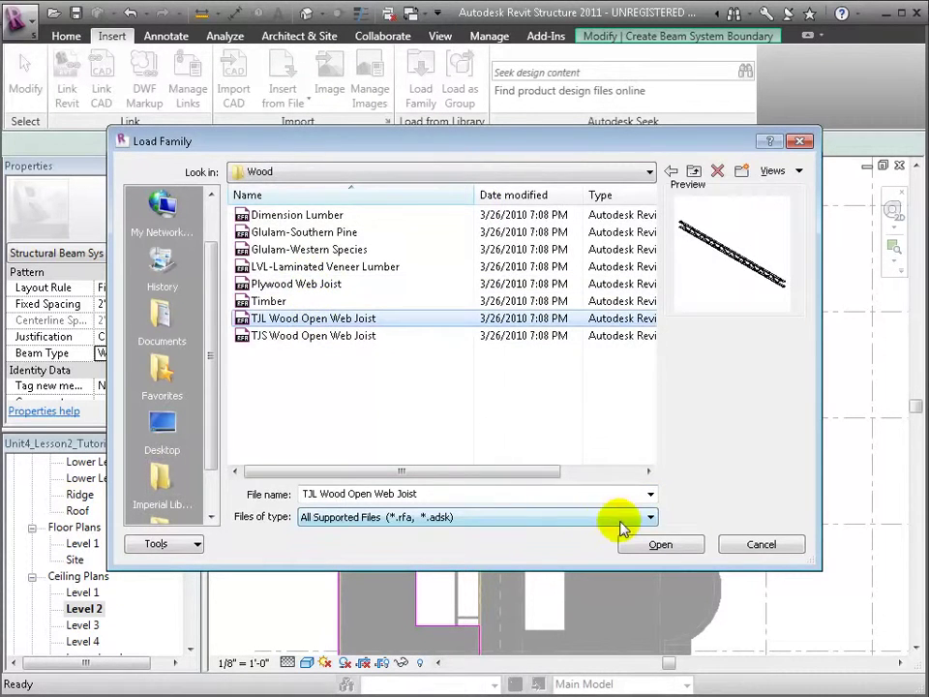
click(662, 544)
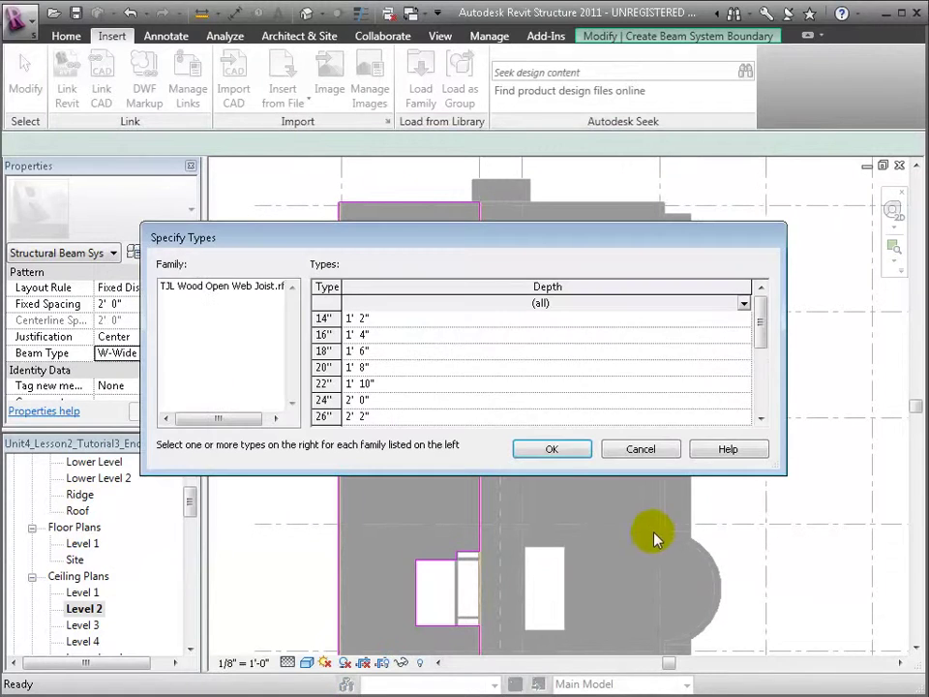
click(324, 318)
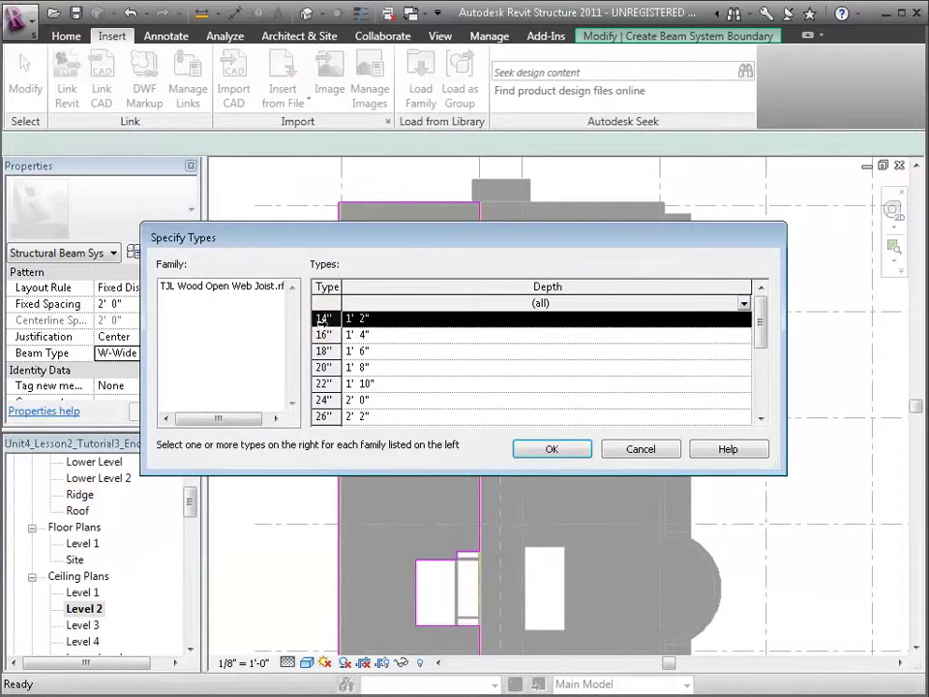
ctrl+click(321, 330)
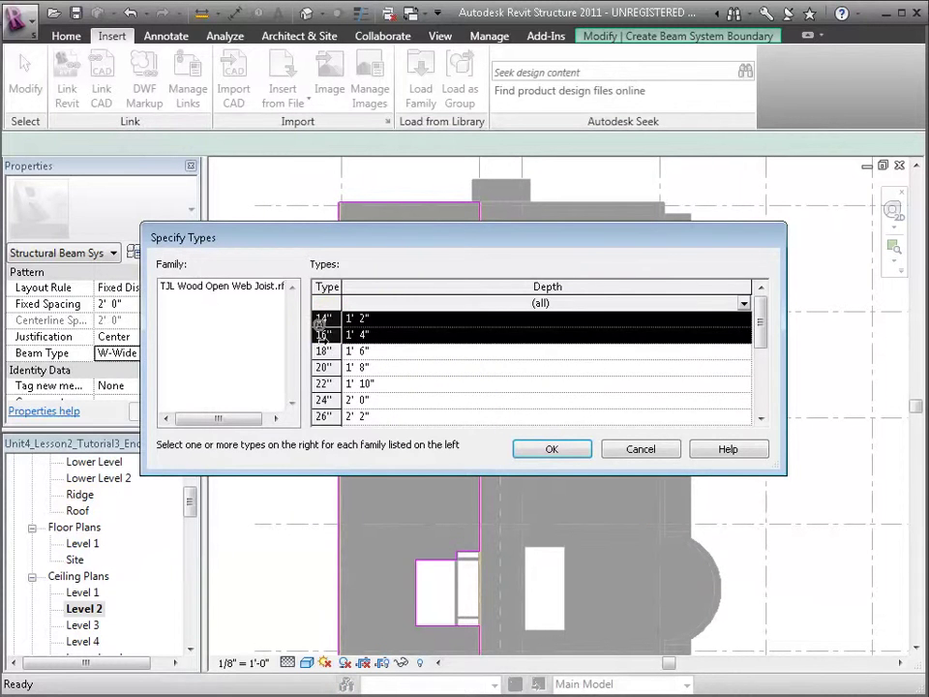
click(571, 451)
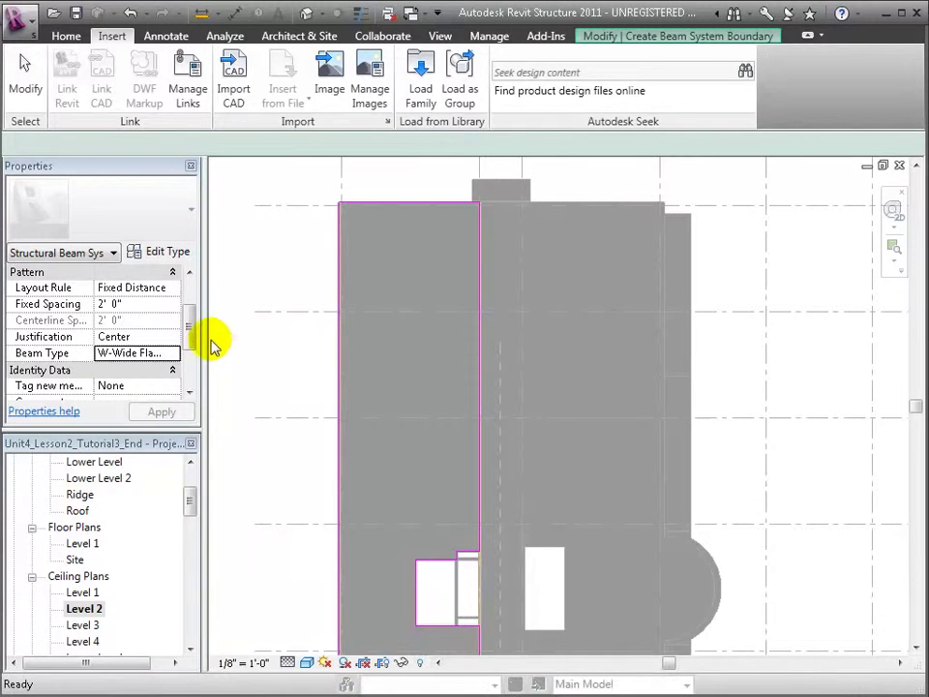
- Set the beam type to TJL Wood Open Web Joist : 16" and finish the beam system sketch
click(172, 353)
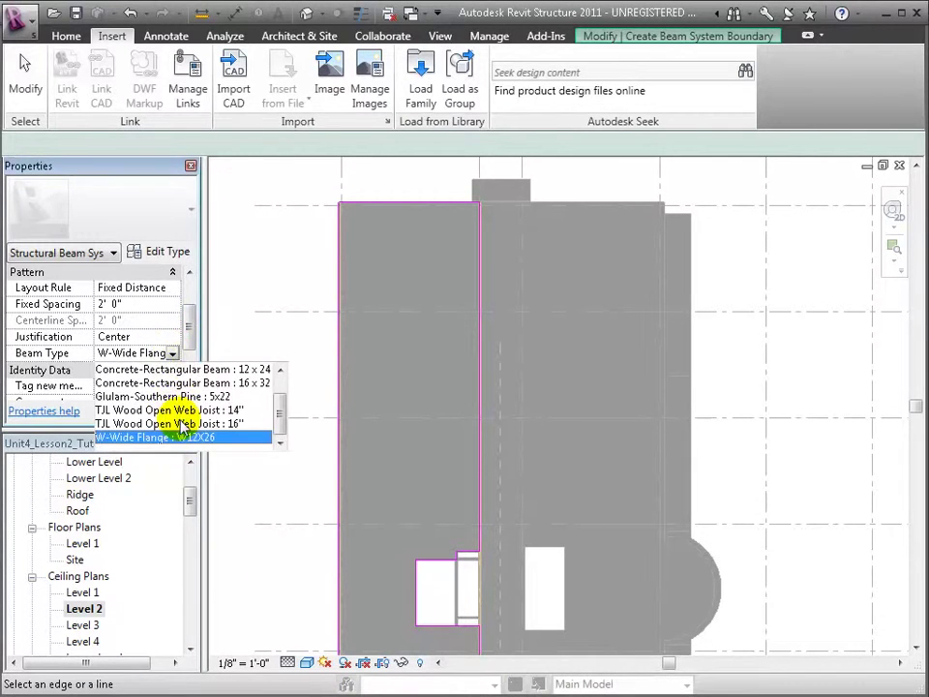
click(179, 423)
click(172, 414)
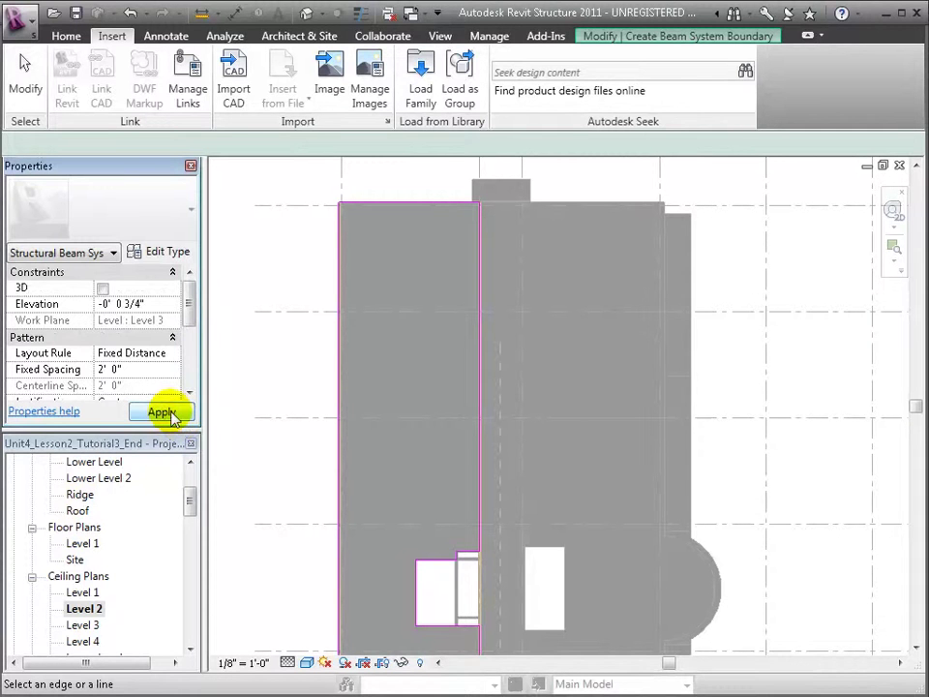
click(668, 38)
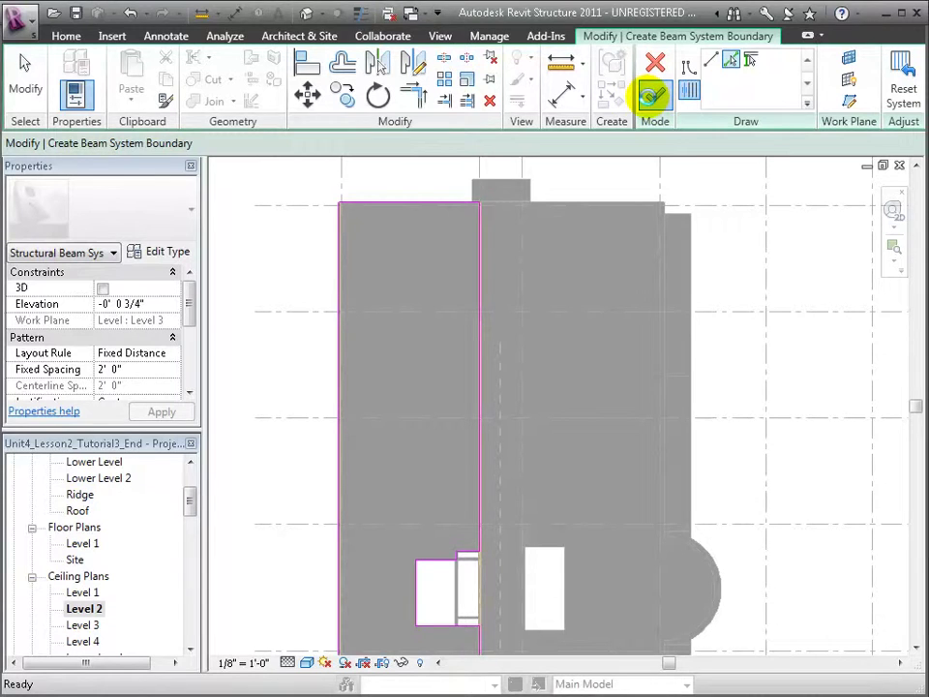
click(652, 95)
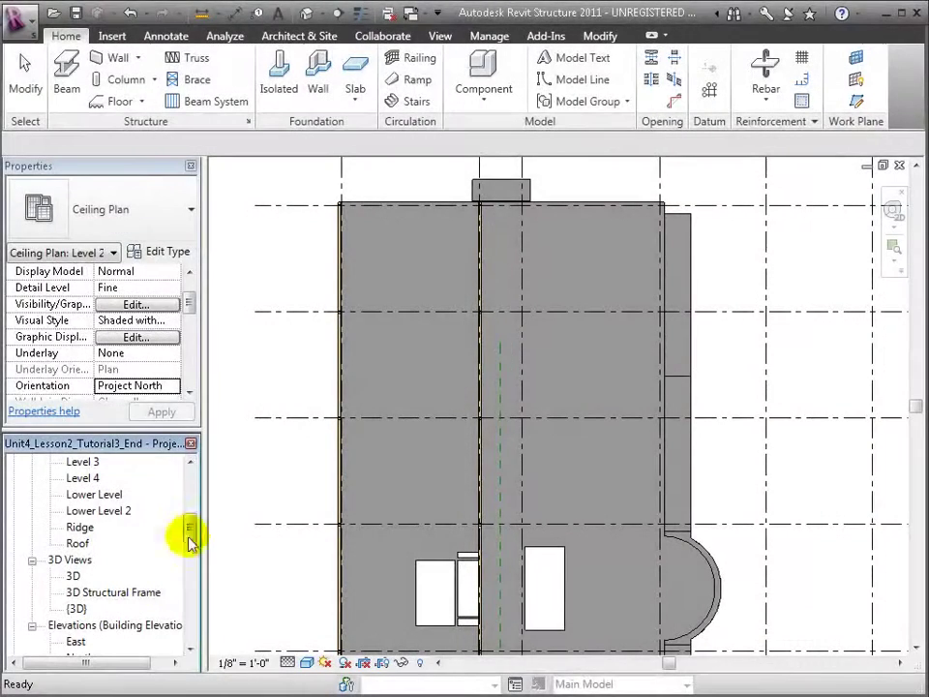
- Open the 3D Structural Frame view and examine the open web joists between the grid A and B girders
double_click(129, 595)
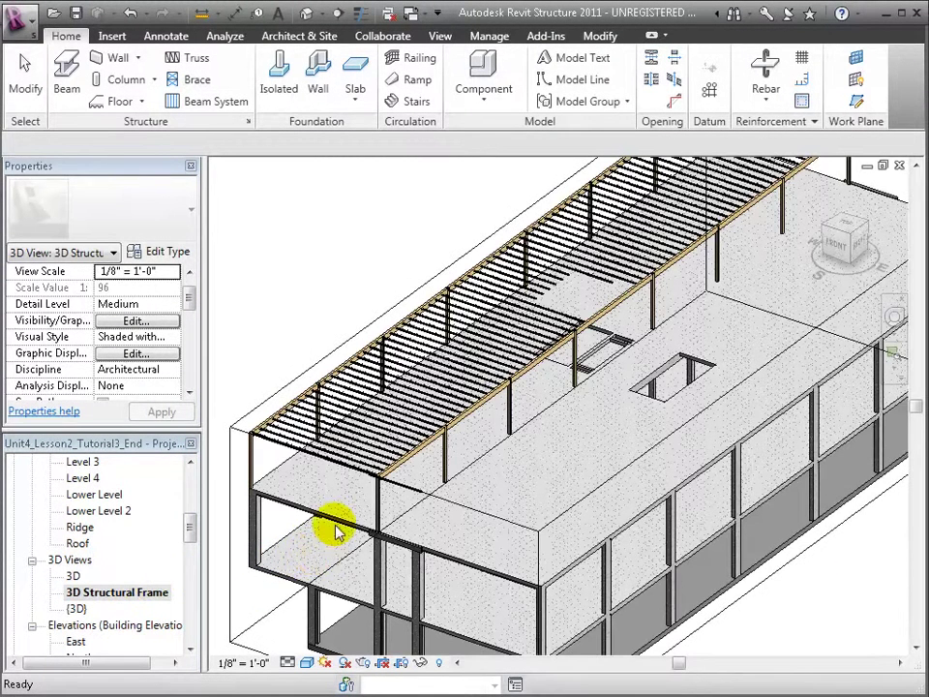
click(361, 466)
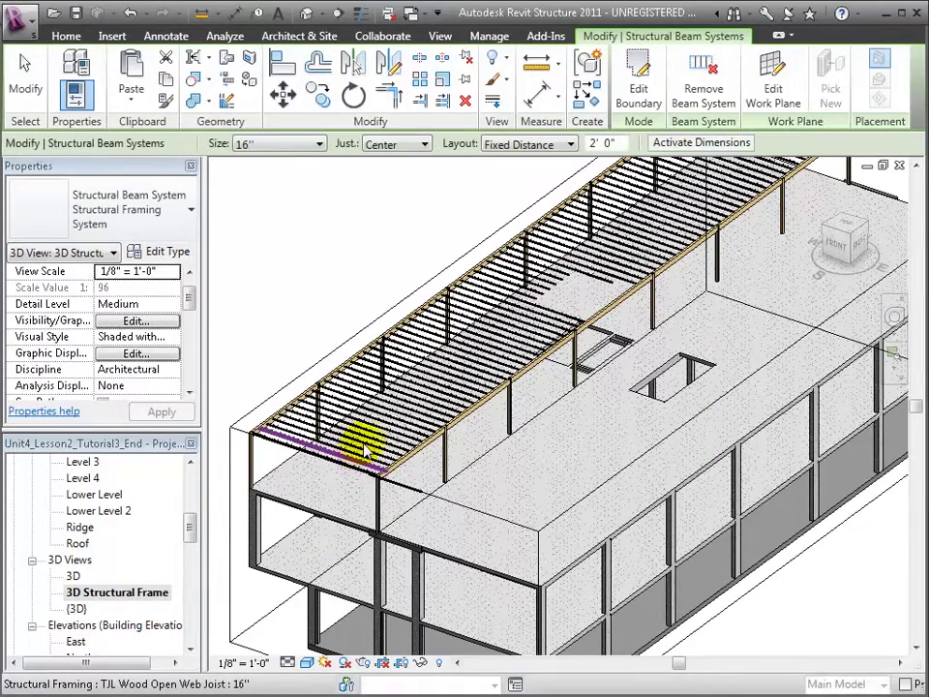
scroll(368, 440, up, 2)
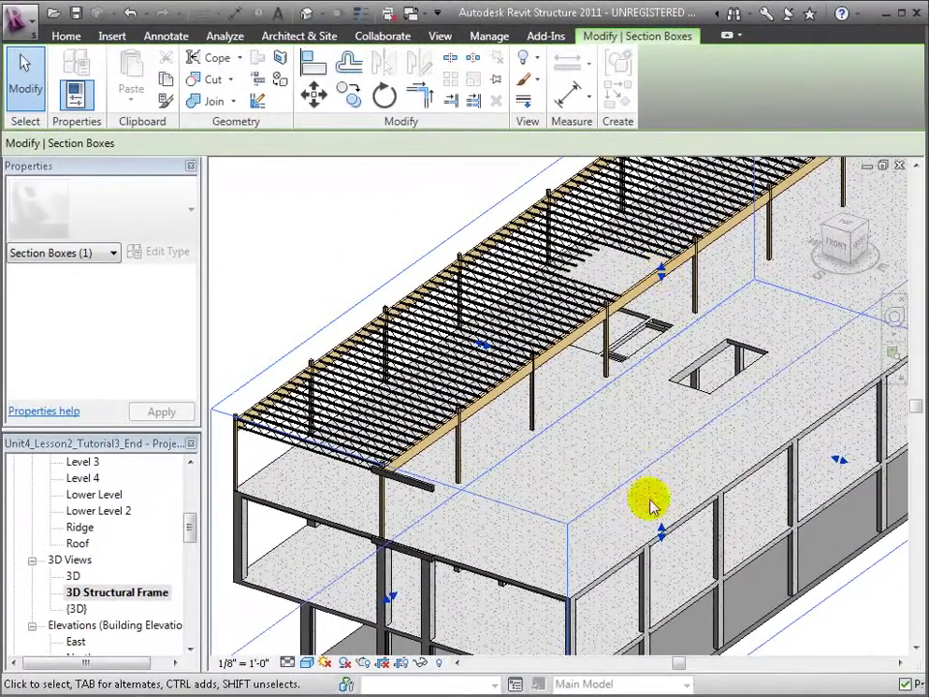
click(484, 506)
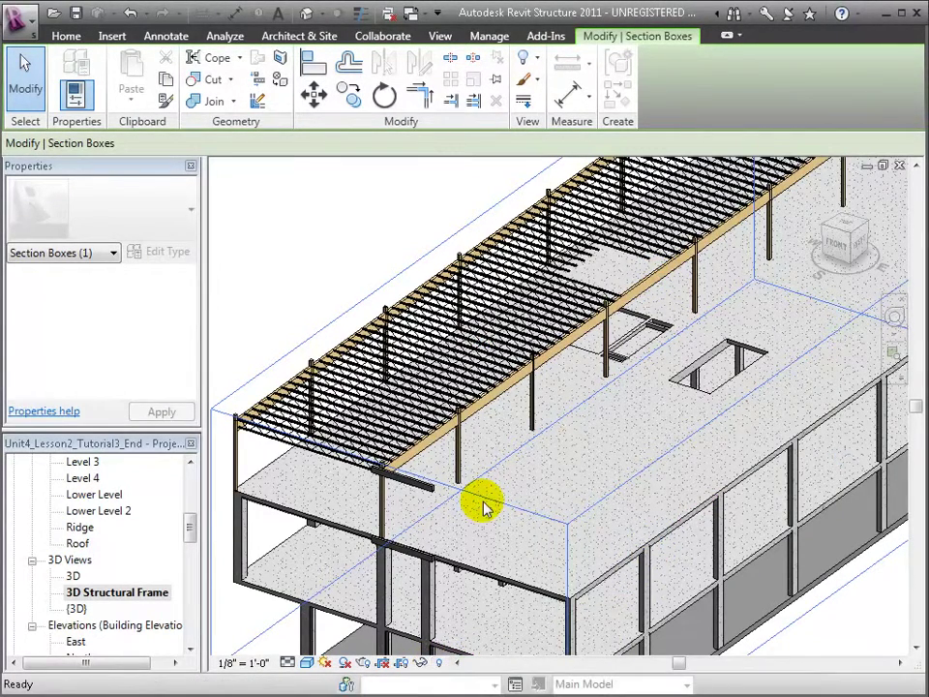
- Reveal the hidden elements, unhide the Level 3 Generic - 12" floor in this view, and leave the reveal mode
key(r)
key(h)
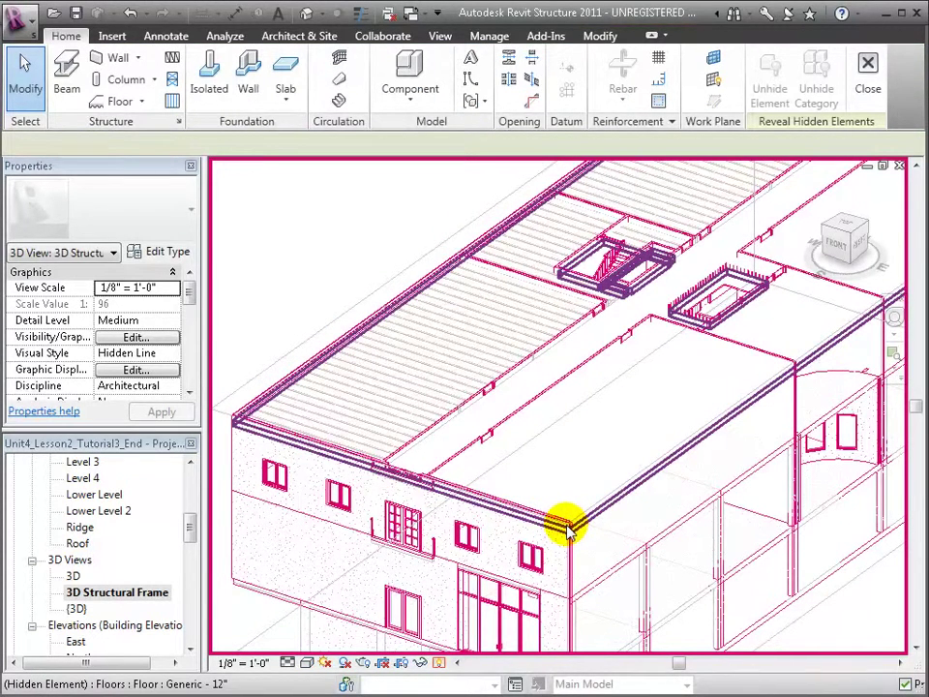
right_click(569, 527)
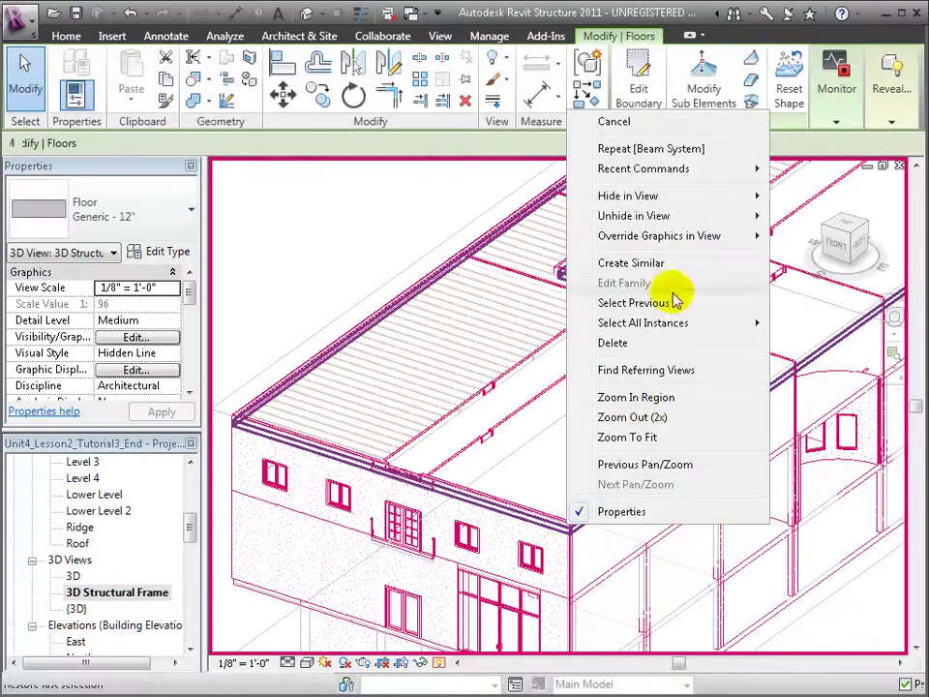
mouse_move(697, 220)
click(813, 216)
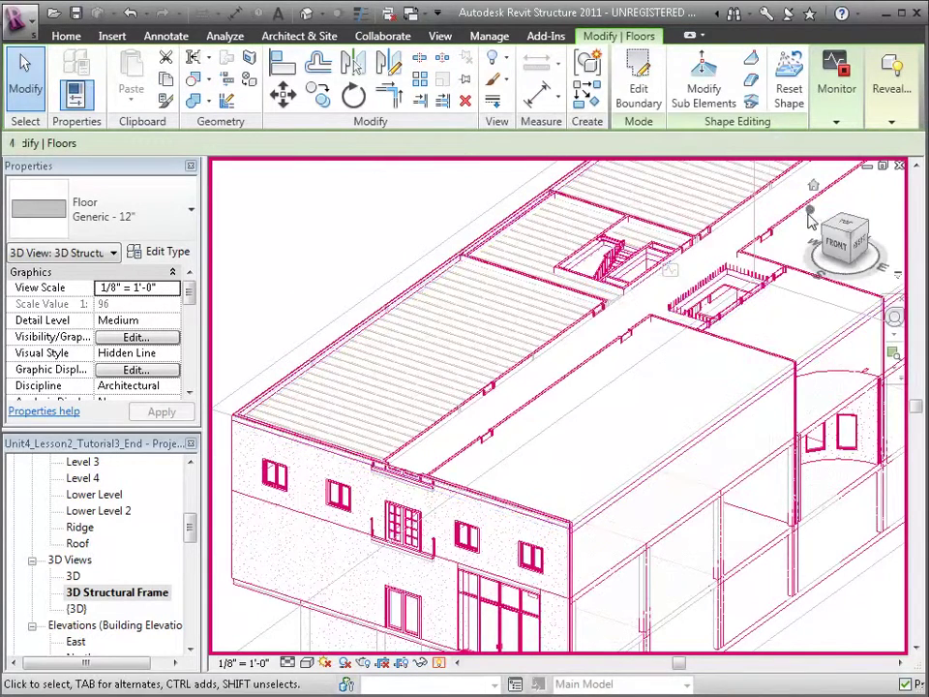
click(438, 664)
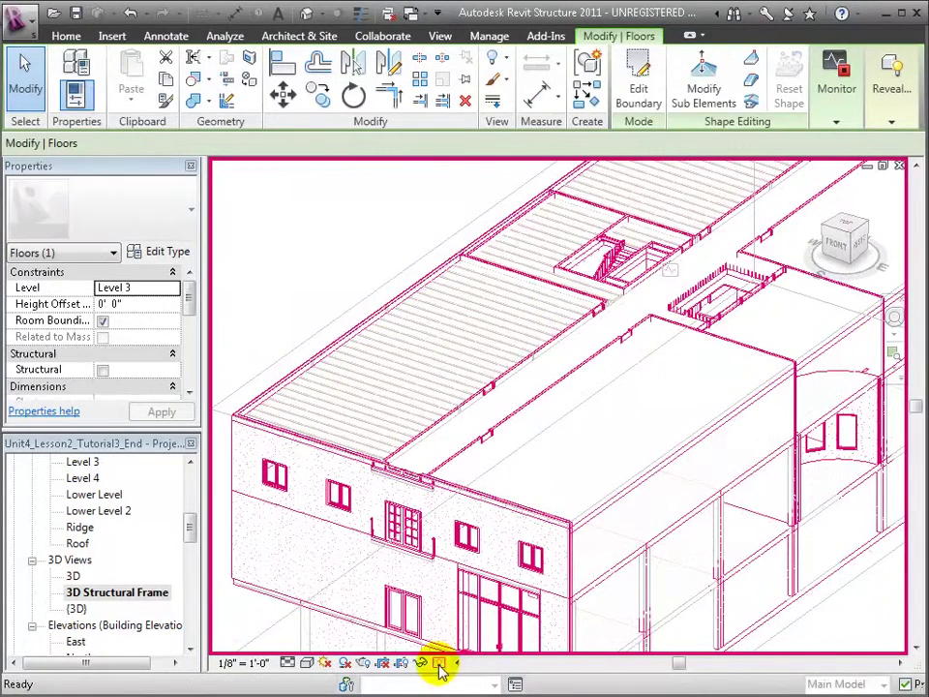
- Change the Level 3 floor's type to Plywood floor
click(531, 519)
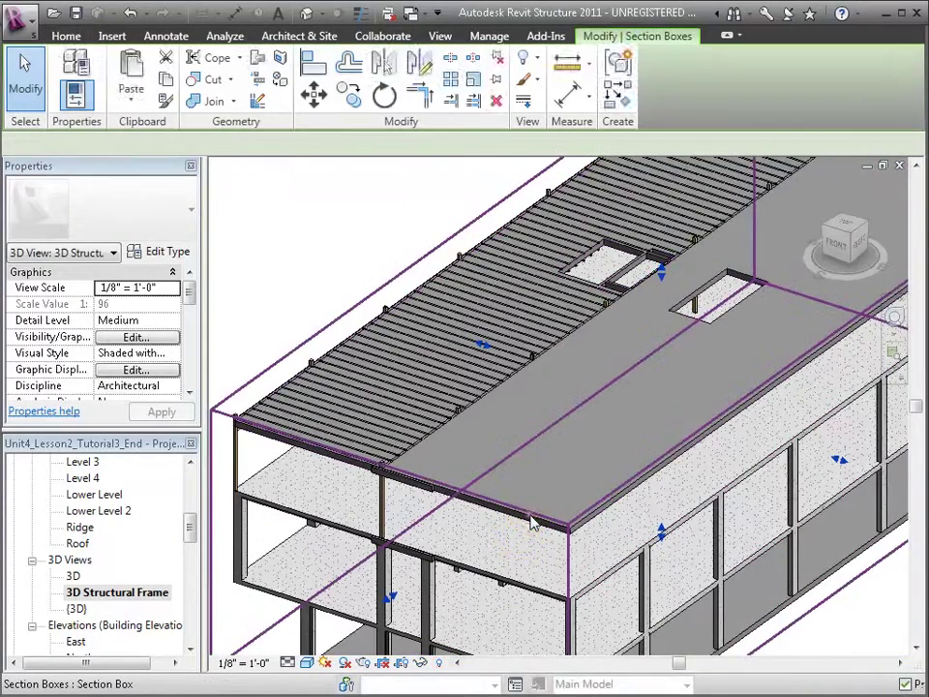
click(579, 536)
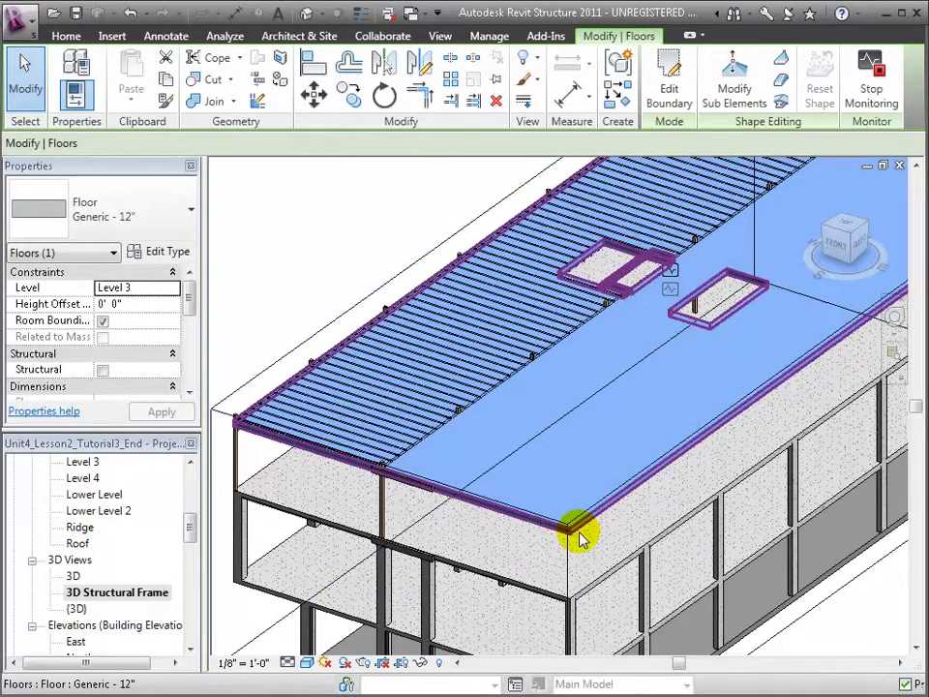
click(191, 214)
scroll(169, 479, down, 2)
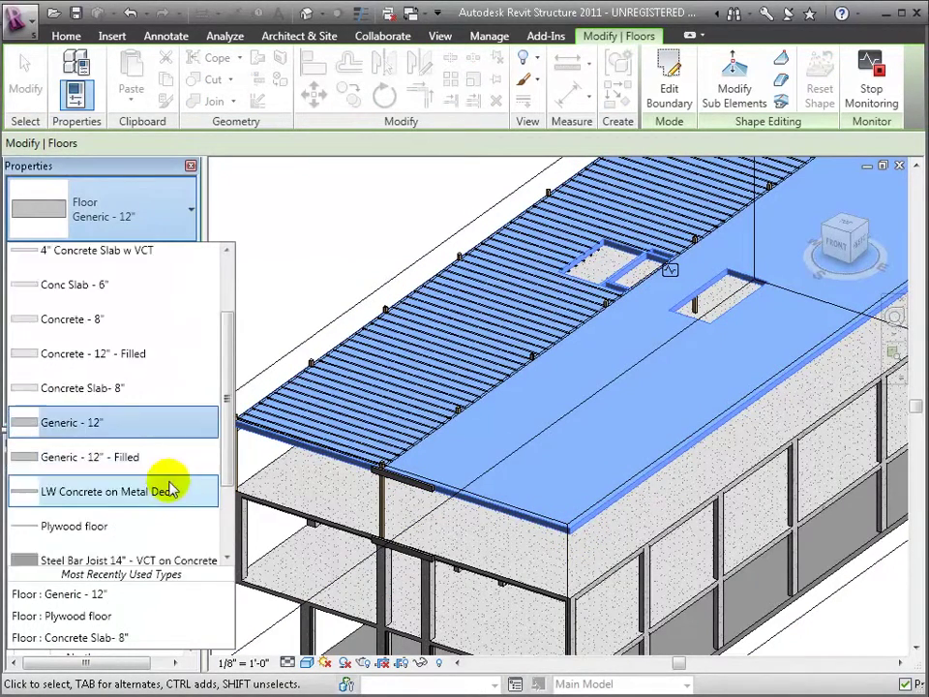
click(172, 417)
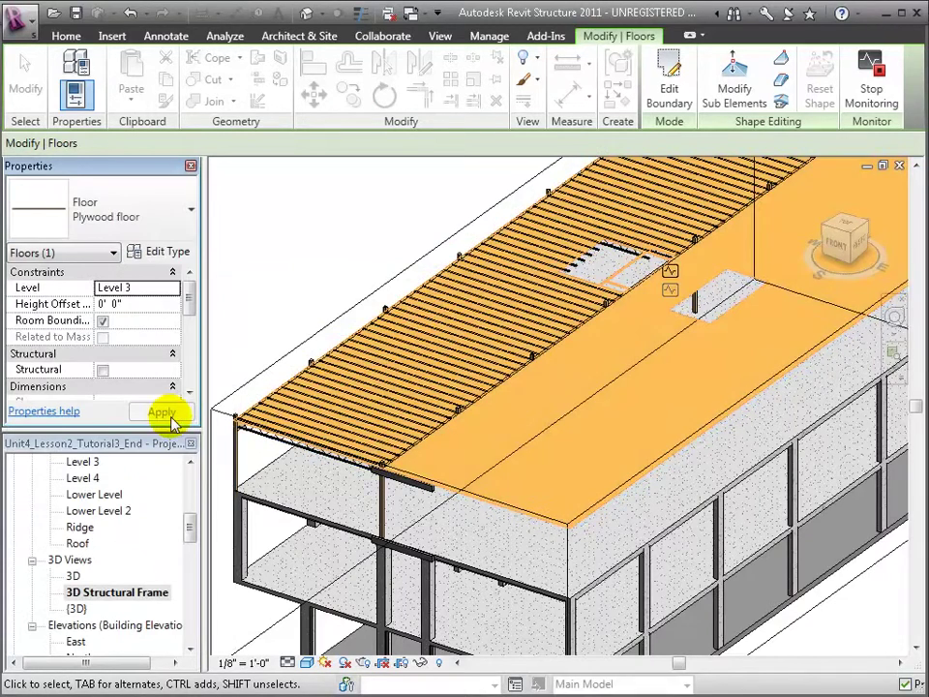
click(845, 630)
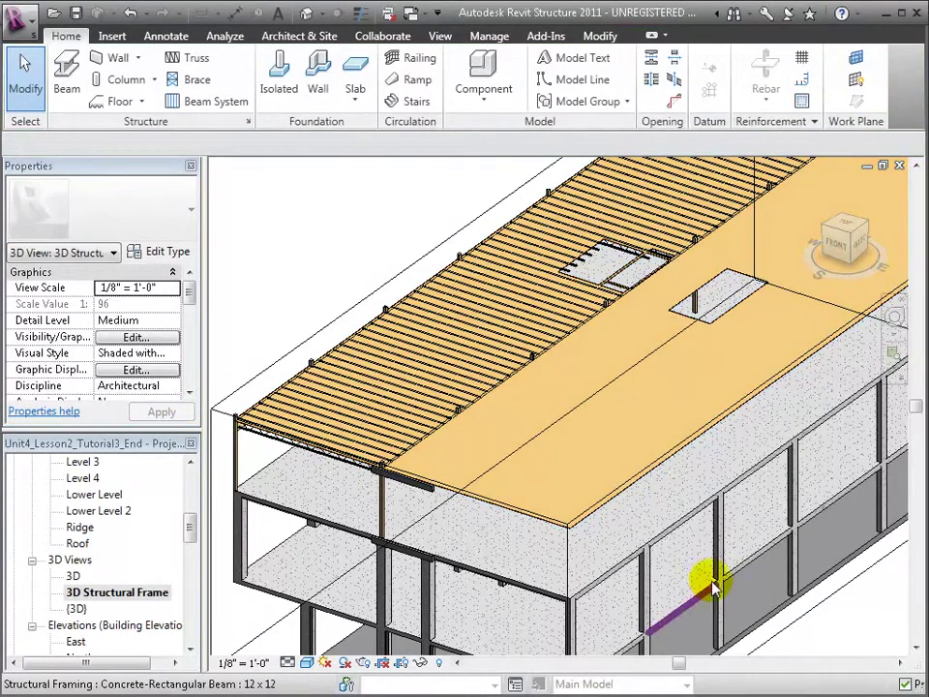
- In the Level 2 ceiling plan, window-select the framing around grids A and B and filter it to structural beam systems, columns, girders and joists
scroll(374, 404, up, 5)
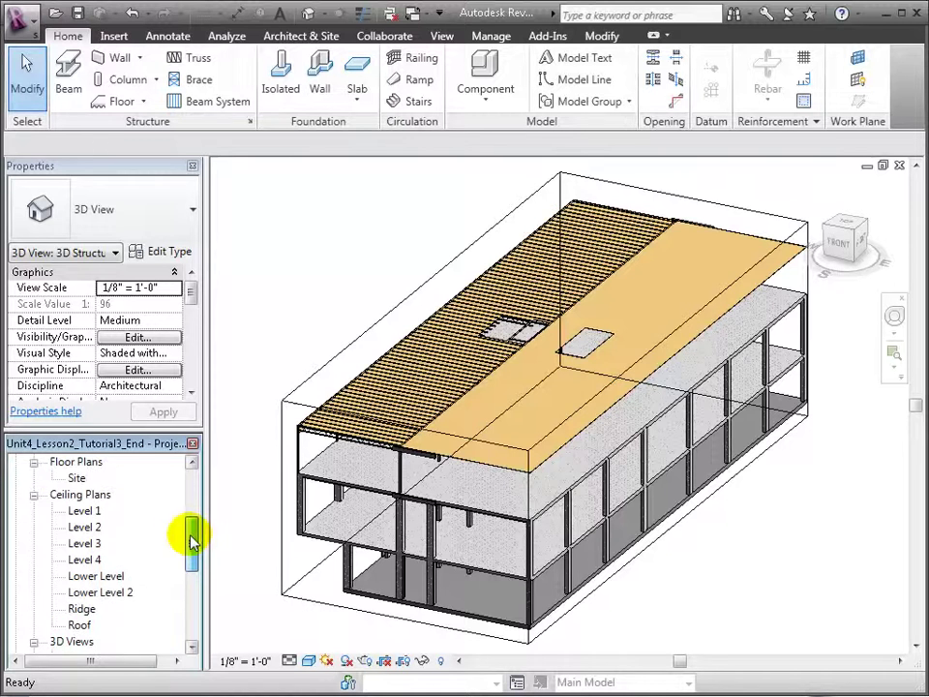
double_click(85, 529)
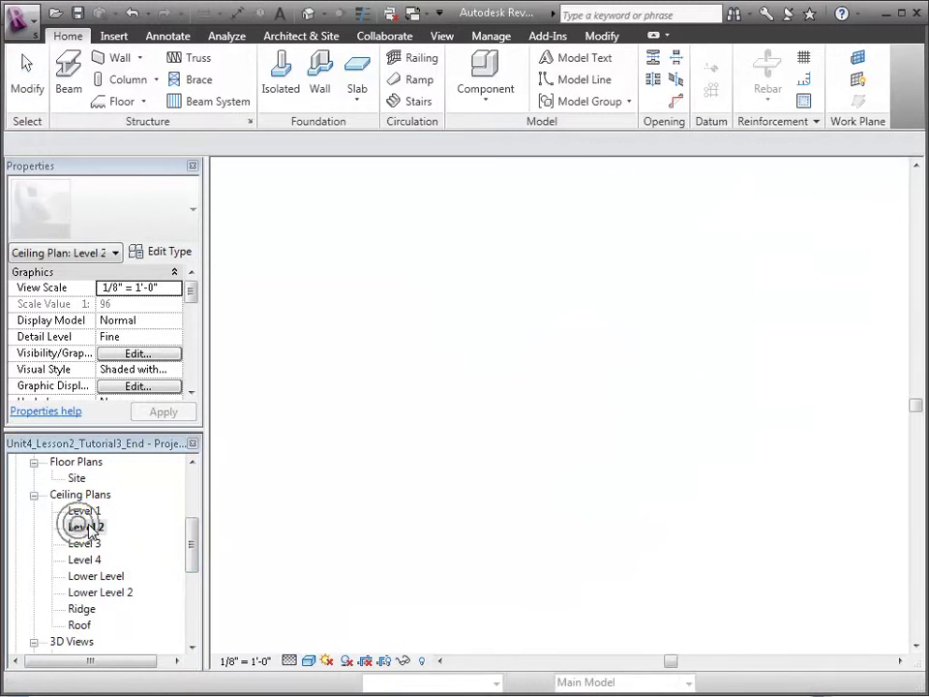
middle_drag(327, 538, 312, 520)
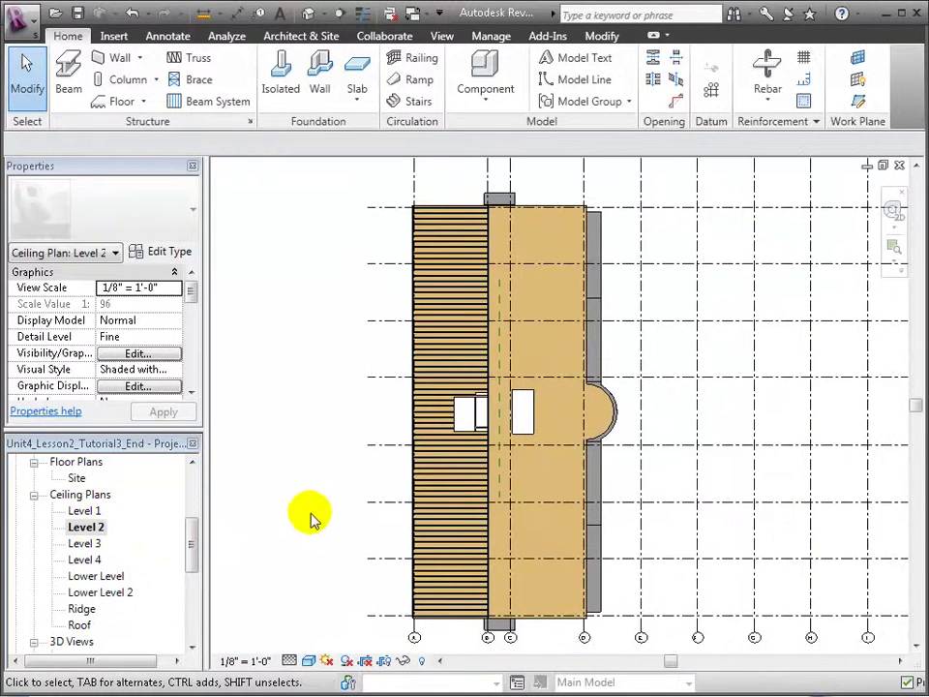
drag(532, 647, 332, 180)
click(726, 79)
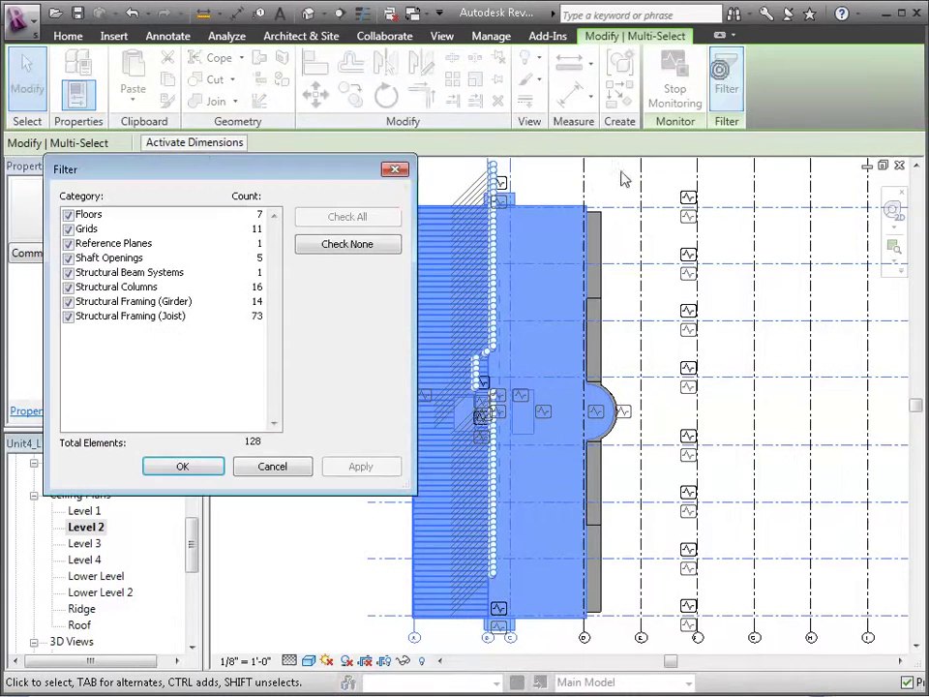
click(344, 245)
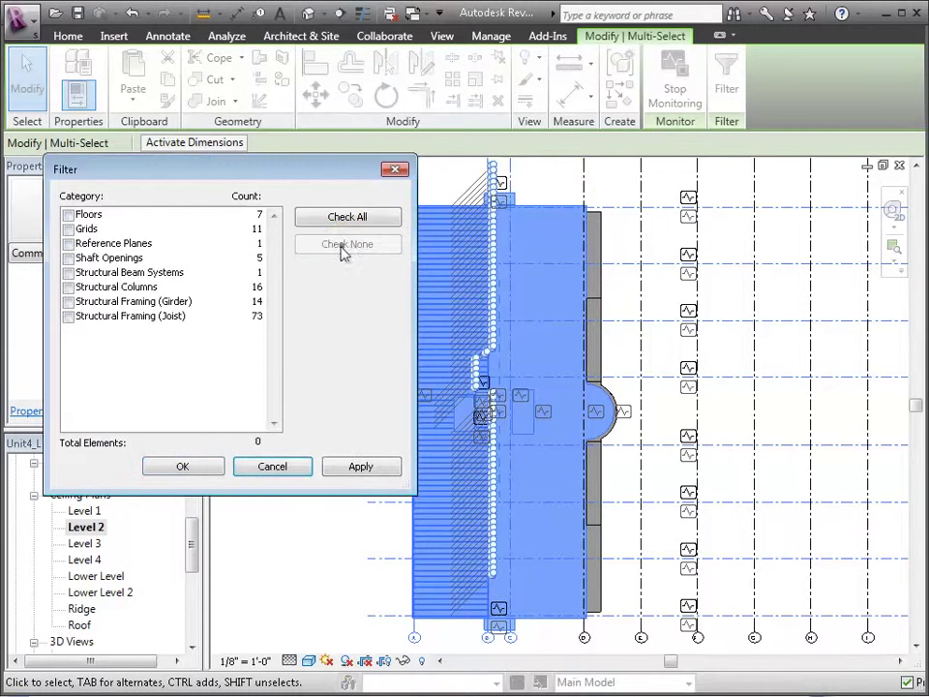
click(68, 272)
click(68, 286)
click(68, 301)
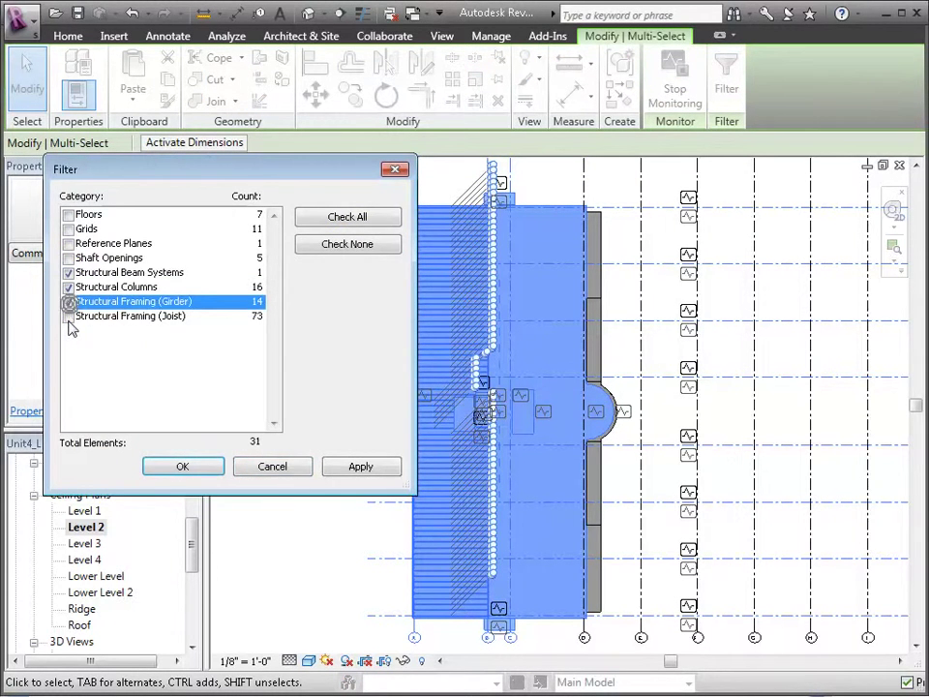
click(68, 316)
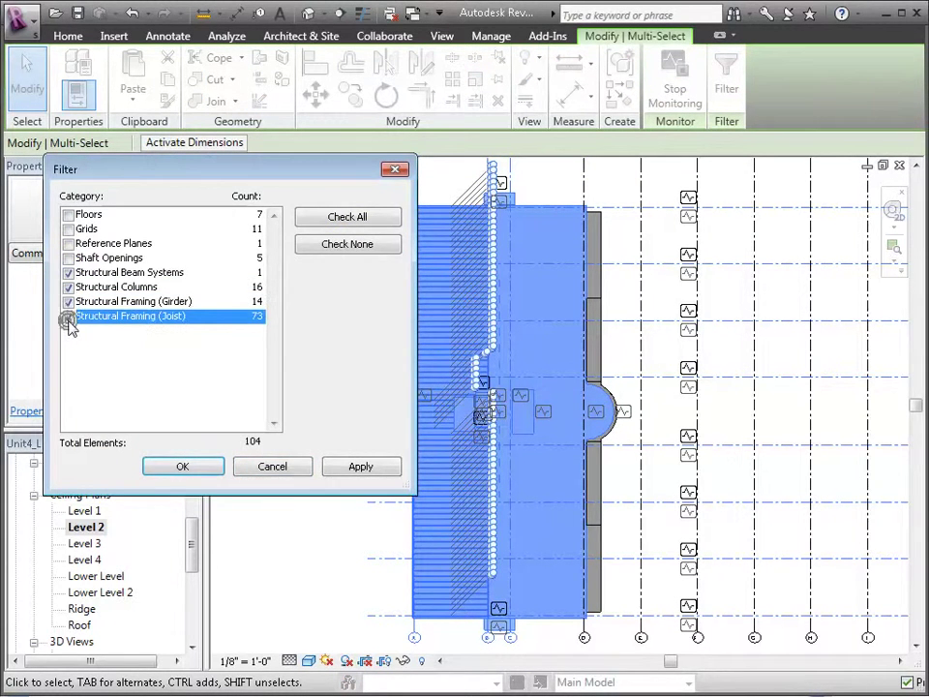
click(361, 468)
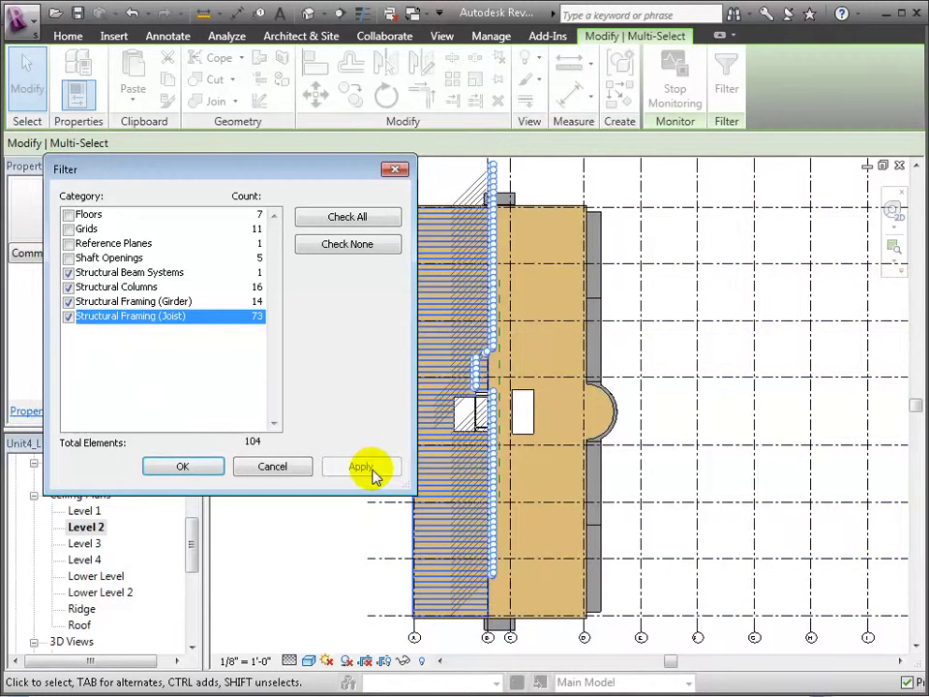
click(183, 467)
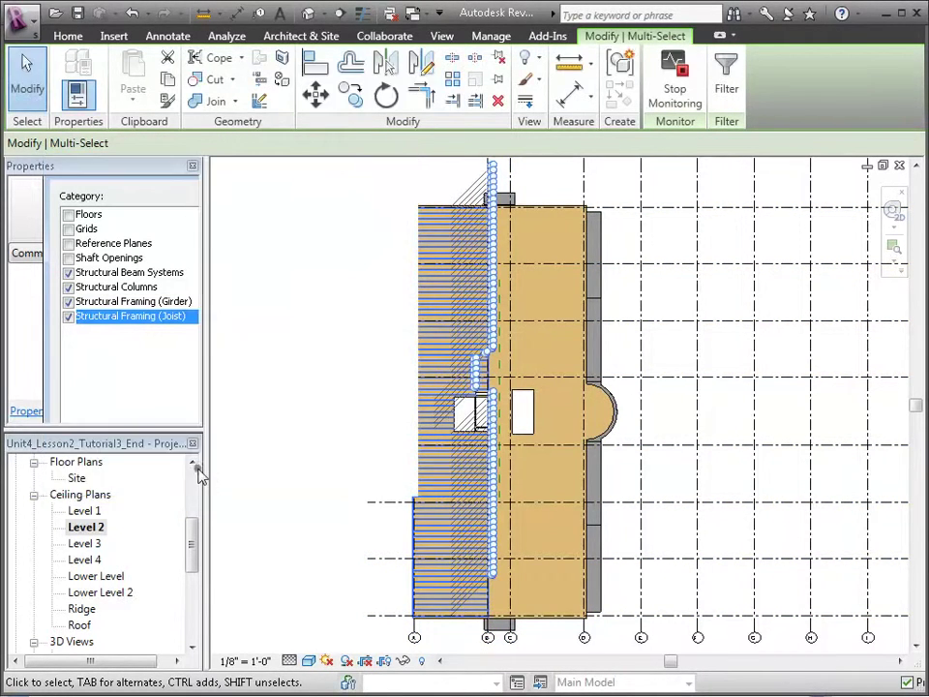
- Copy the selected framing and paste it aligned to Level 3 and Level 4
click(170, 81)
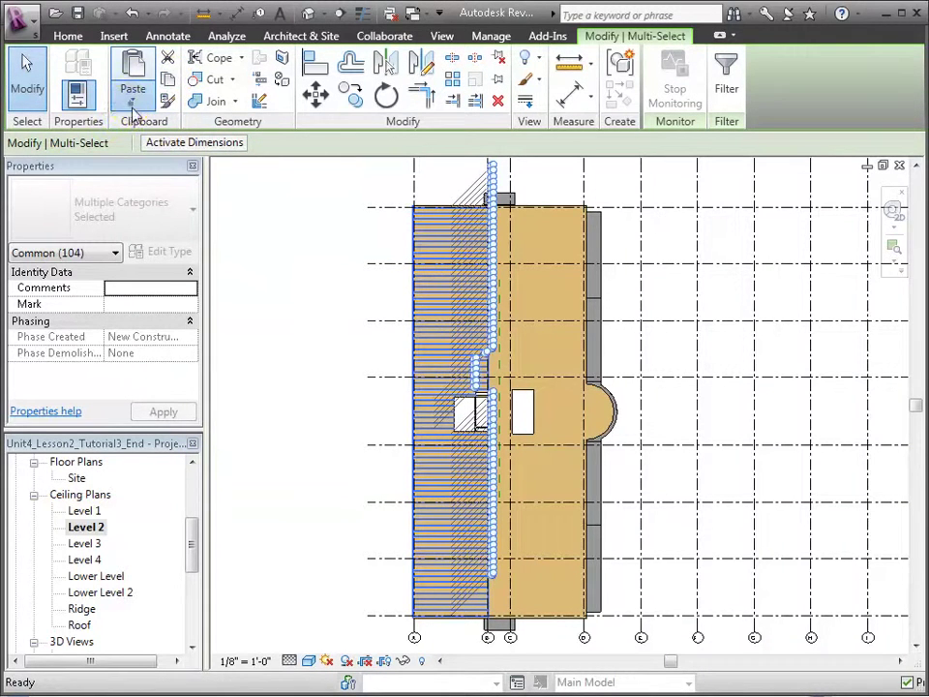
click(132, 97)
click(155, 165)
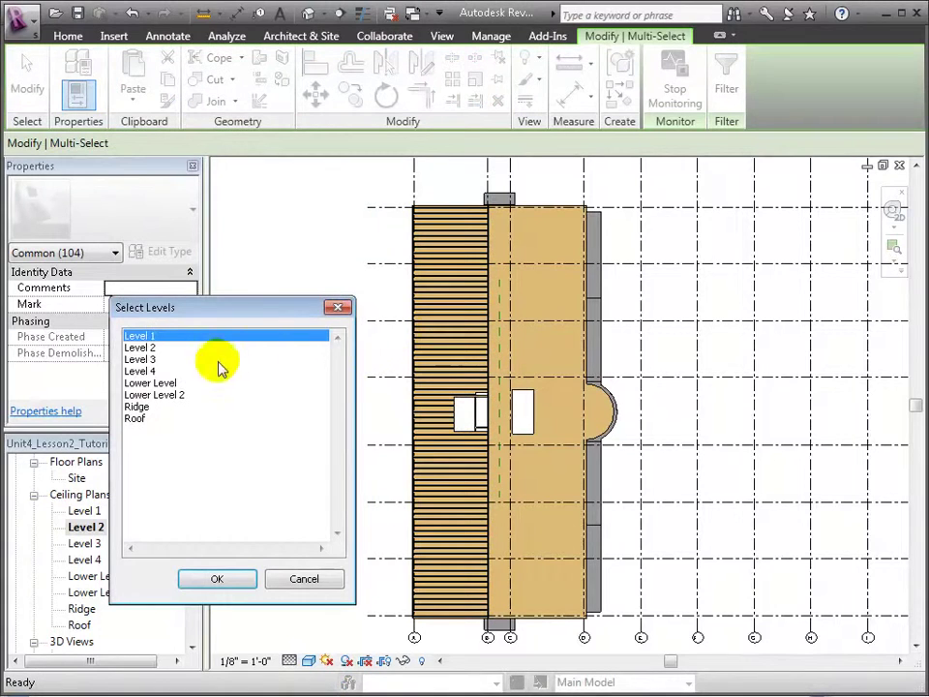
drag(158, 358, 163, 376)
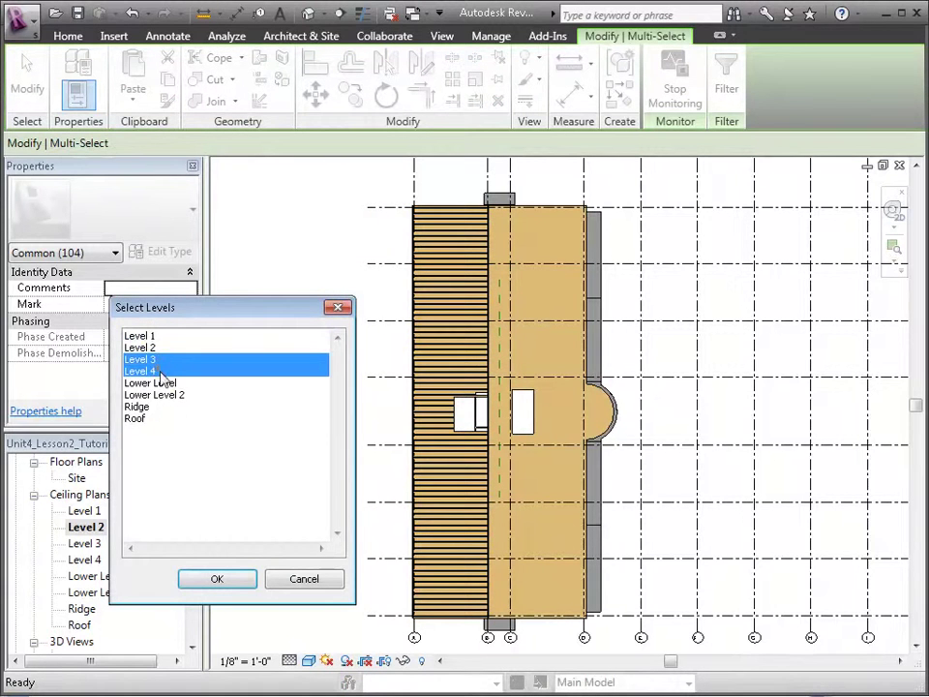
click(217, 579)
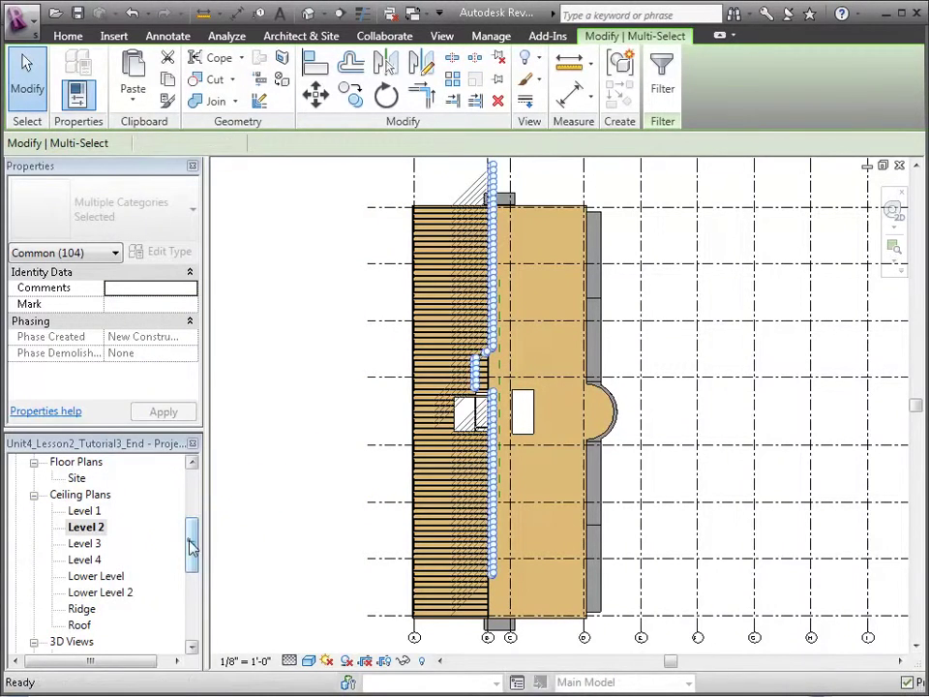
- Open the 3D Structural Frame view and raise the top of the section box above the copied framing levels
click(187, 595)
scroll(161, 528, up, 3)
double_click(143, 527)
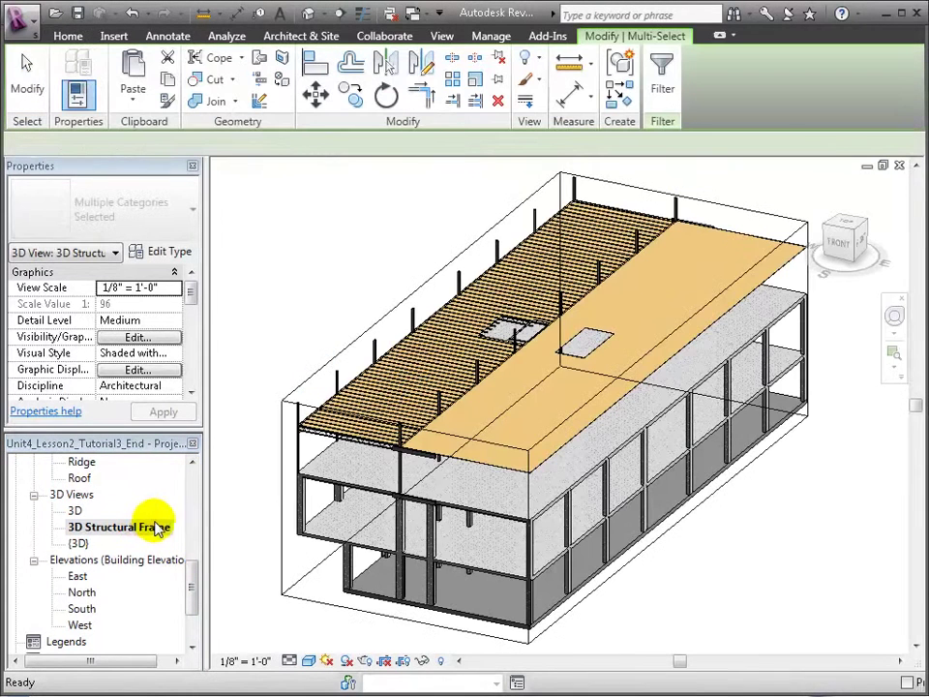
click(372, 327)
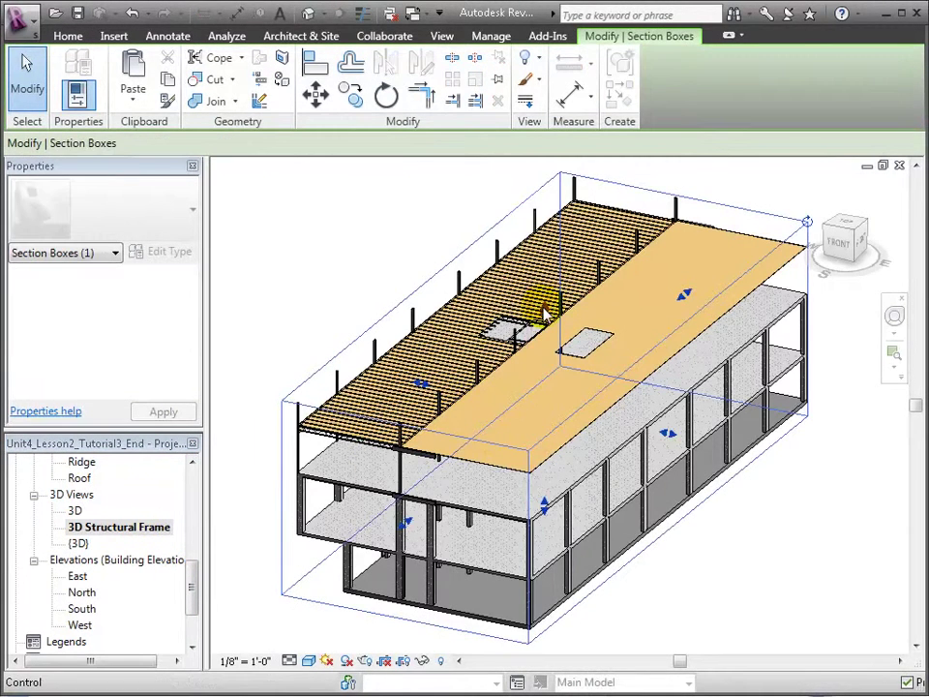
drag(557, 179, 558, 148)
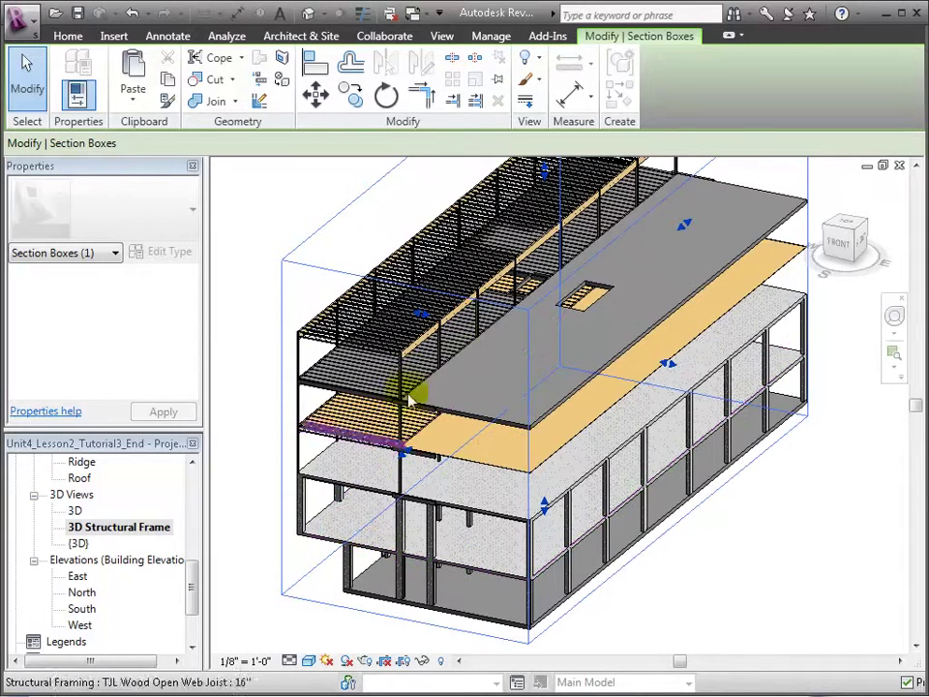
- Select the Generic - 12" floor directly above the plywood floor and open its list of floor types
click(548, 426)
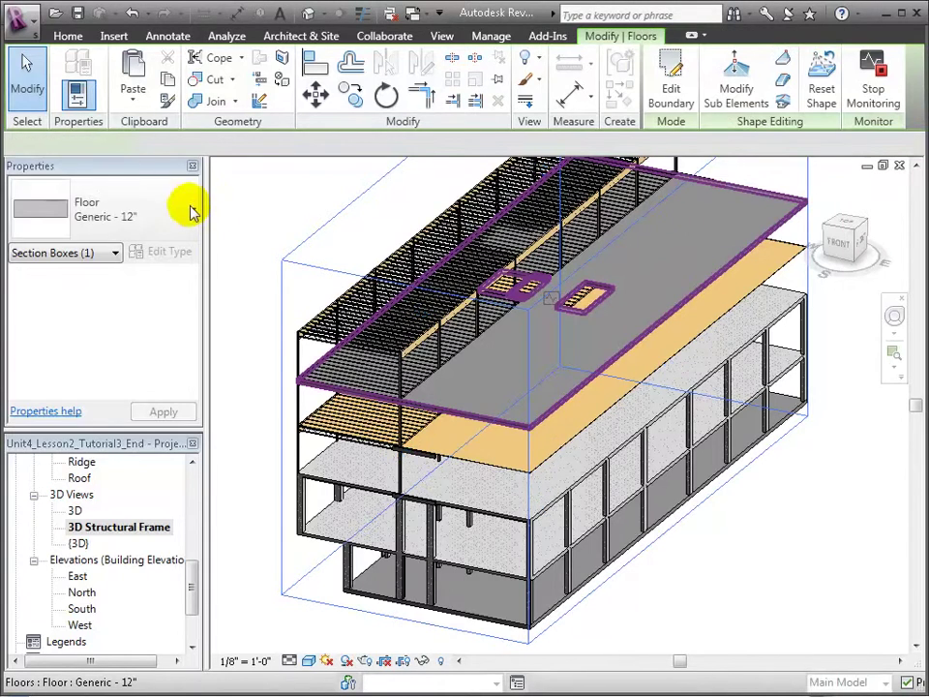
click(192, 213)
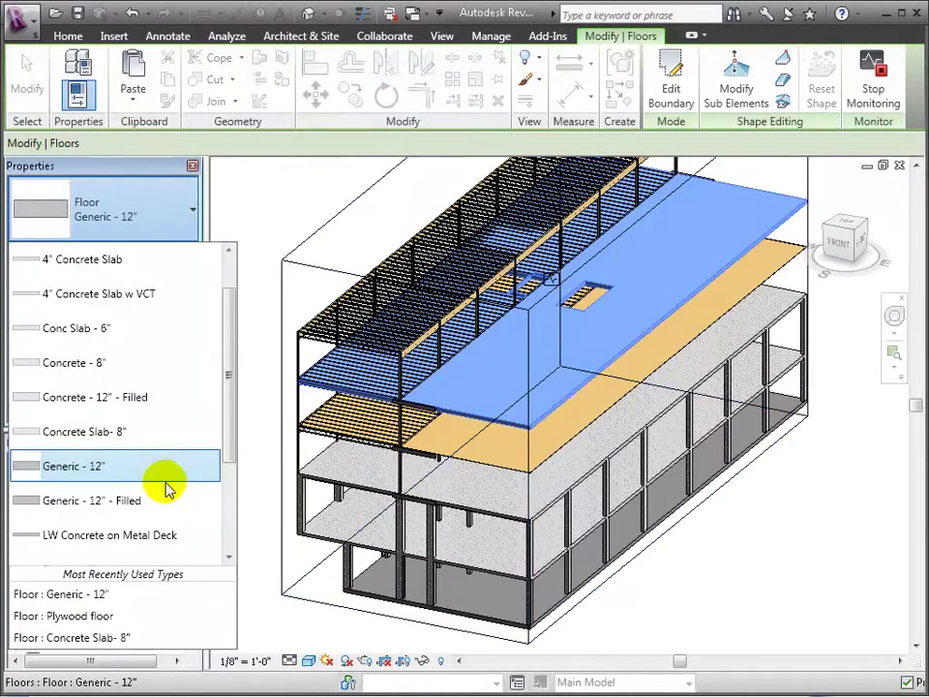